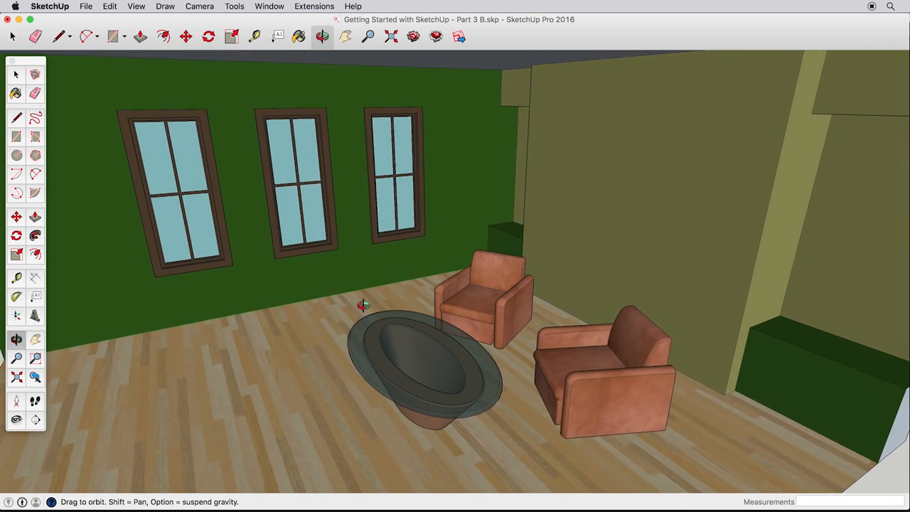
Examine the finished room model with its windows, armchairs, table and recessed wall from several angles.
key("space")
left_click(523, 291)
left_click(629, 347)
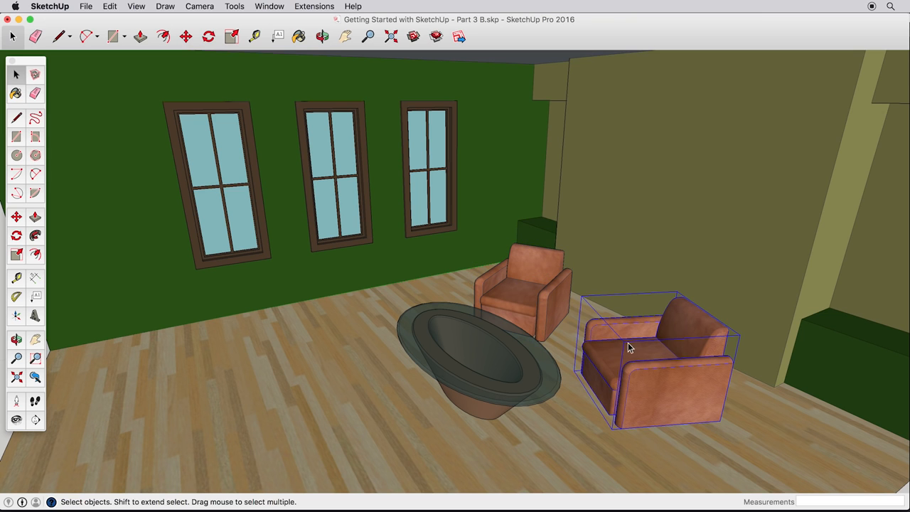
left_click(476, 366)
key("o")
left_click_drag(404, 369, 537, 380)
key("space")
left_click(902, 457)
key("o")
left_click_drag(652, 410, 519, 365)
middle_click_drag(519, 365, 463, 424)
scroll(463, 372, "up", 4)
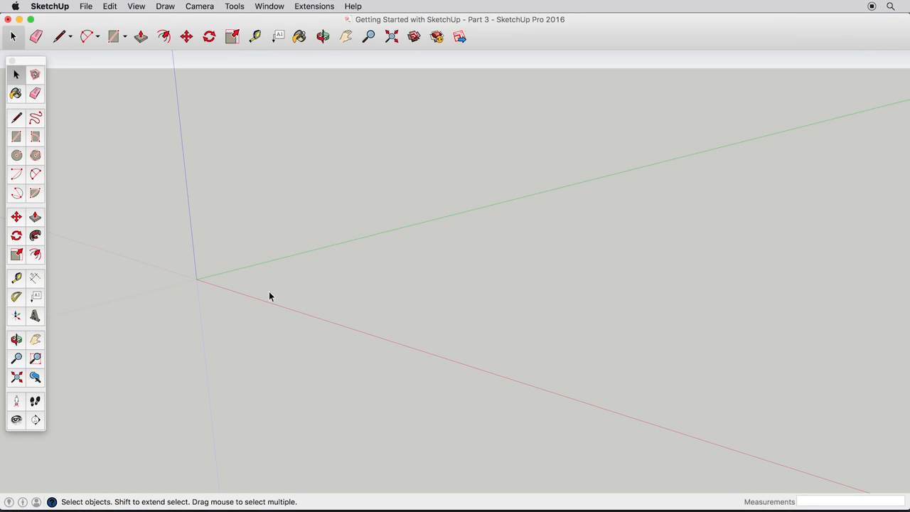
Draw a 16' by 20' floor rectangle starting at the origin.
left_click(17, 136)
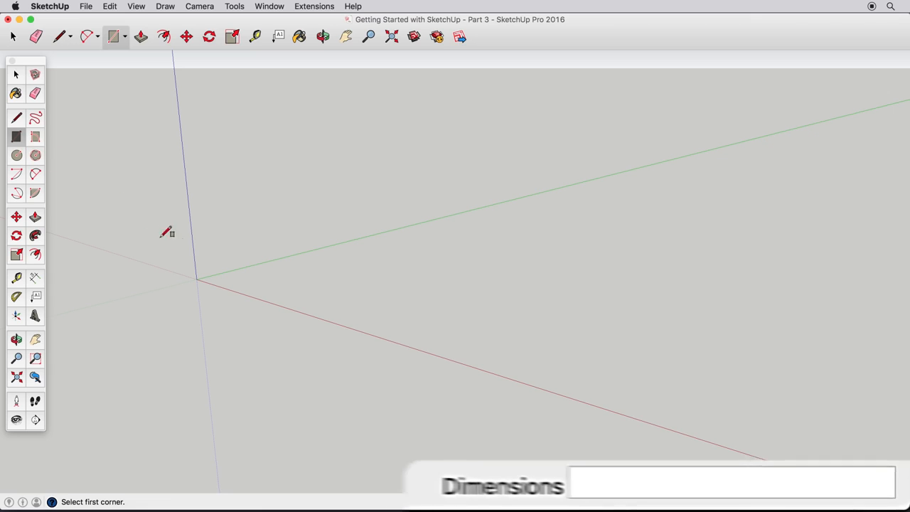
left_click(199, 279)
type("16',20")
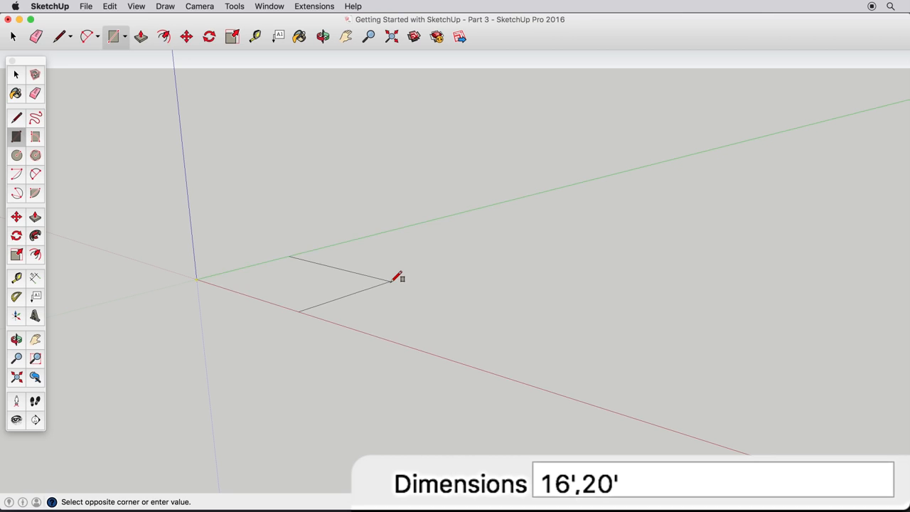
key("Return")
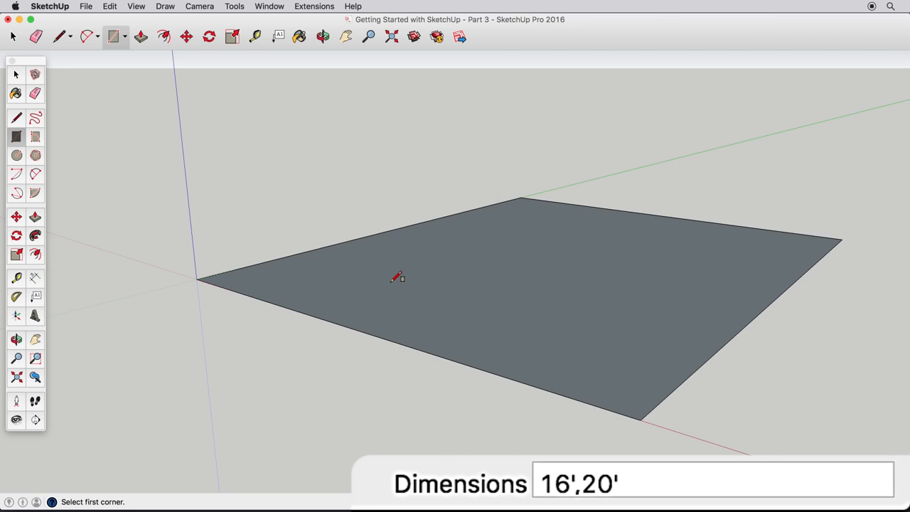
Extrude the floor rectangle upward 9' with Push/Pull to form the room's volume.
left_click(35, 217)
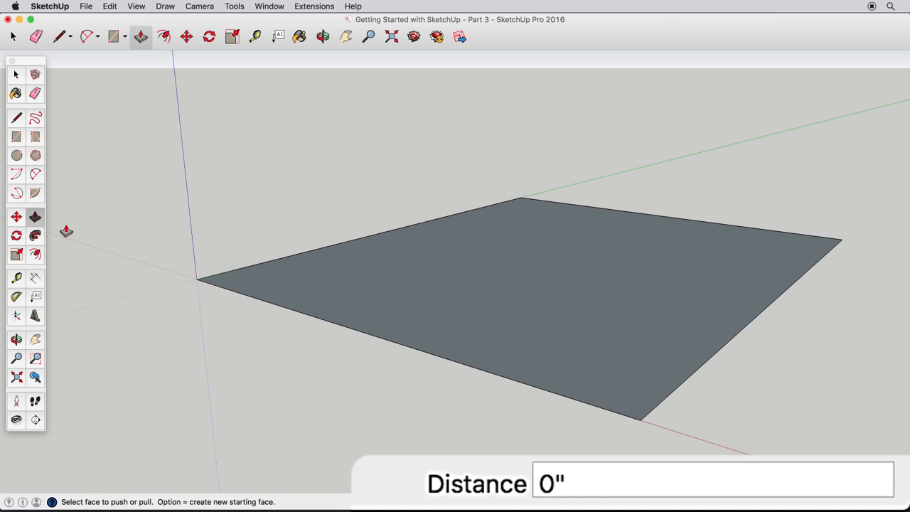
left_click(506, 294)
type("9'")
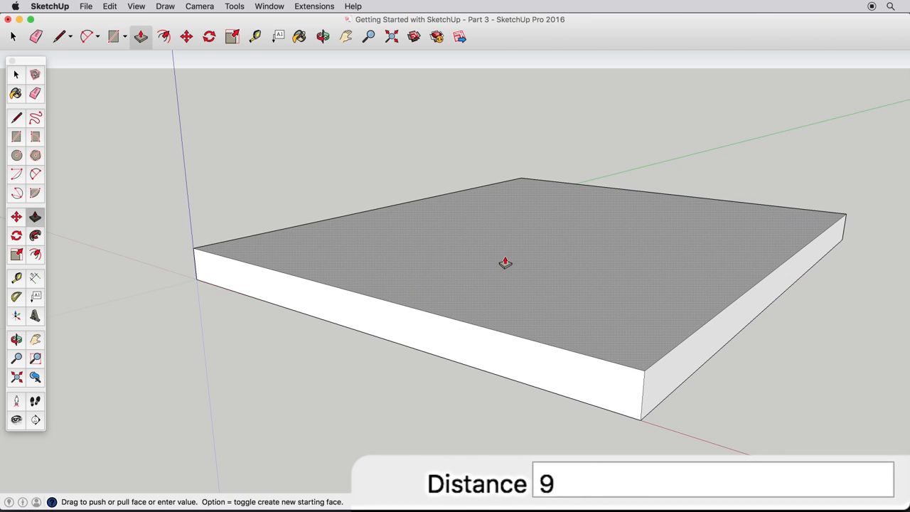
key("Return")
Erase the near vertical corner edge of the box so that its two adjoining walls are removed.
scroll(646, 282, "down", 3)
middle_click_drag(601, 187, 478, 248)
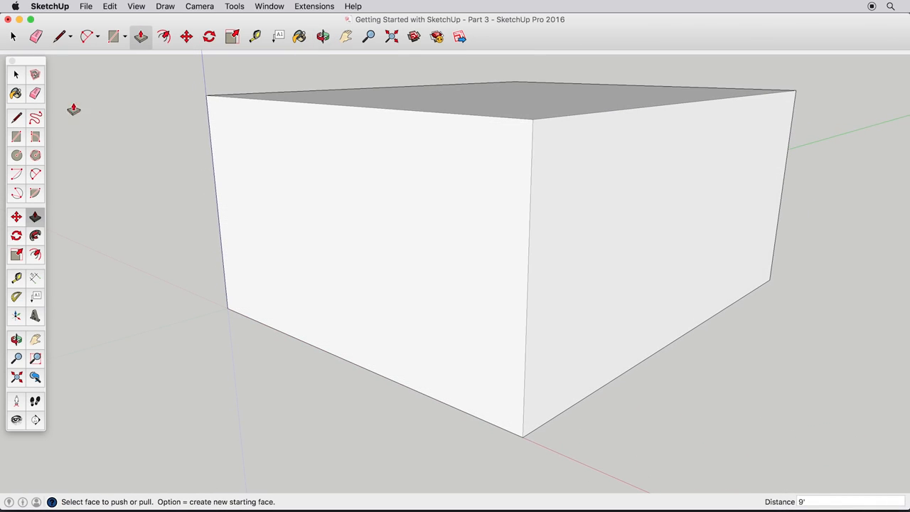
left_click(35, 93)
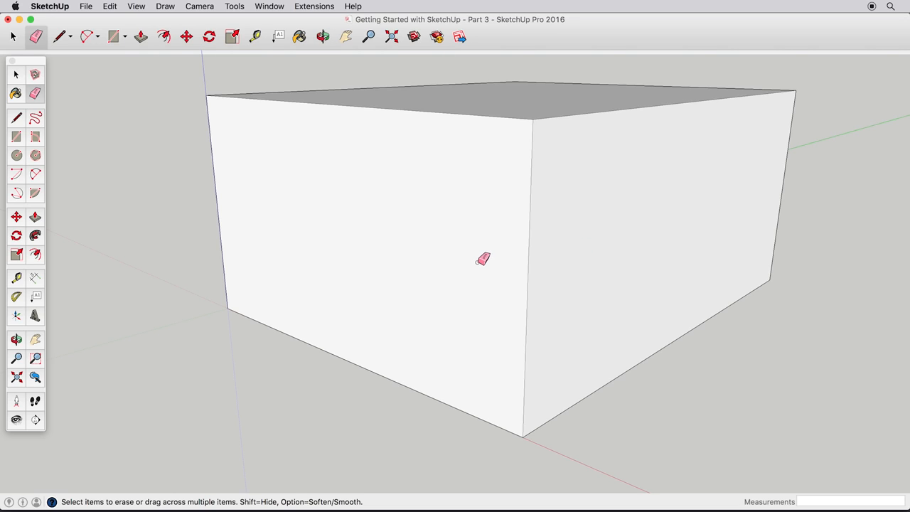
left_click(529, 231)
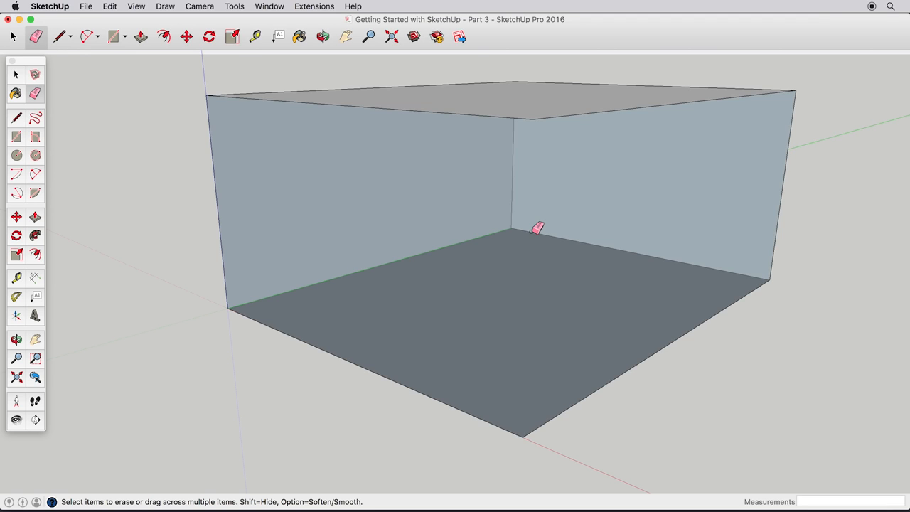
Measure the back wall's length along the floor, from one corner to the other.
mouse_move(537, 225)
middle_mouse_down()
mouse_move(526, 230)
mouse_move(512, 298)
mouse_move(512, 371)
mouse_move(518, 209)
middle_mouse_up()
mouse_move(538, 161)
middle_mouse_down()
mouse_move(529, 188)
mouse_move(536, 313)
mouse_move(520, 392)
mouse_move(516, 303)
mouse_move(530, 164)
mouse_move(539, 161)
middle_mouse_up()
middle_click_drag(521, 241, 536, 248)
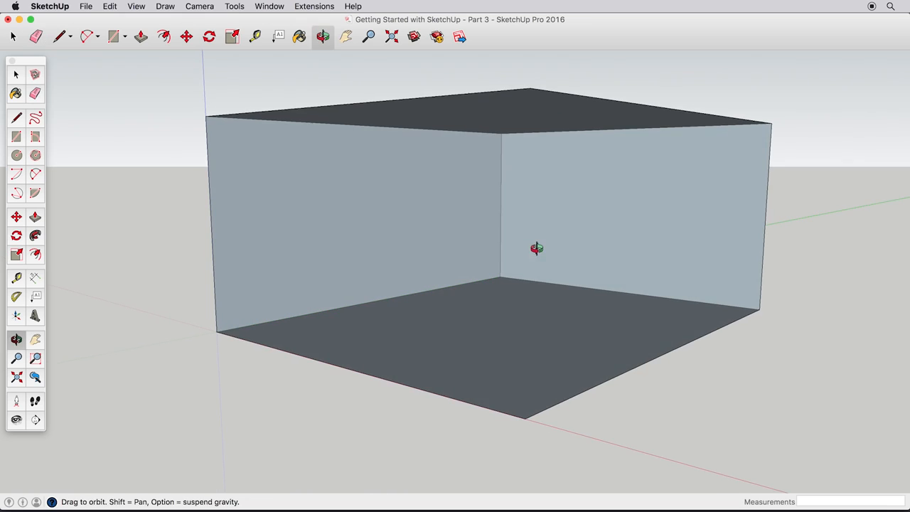
scroll(591, 235, "up", 3)
mouse_move(591, 235)
middle_mouse_down()
mouse_move(521, 263)
mouse_move(534, 293)
mouse_move(579, 292)
mouse_move(574, 276)
mouse_move(571, 284)
middle_mouse_up()
scroll(581, 288, "up", 3)
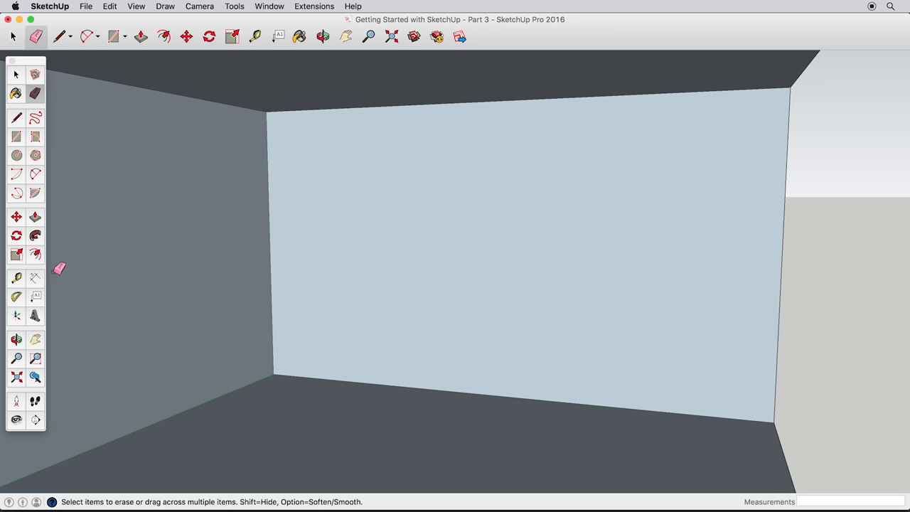
left_click(17, 281)
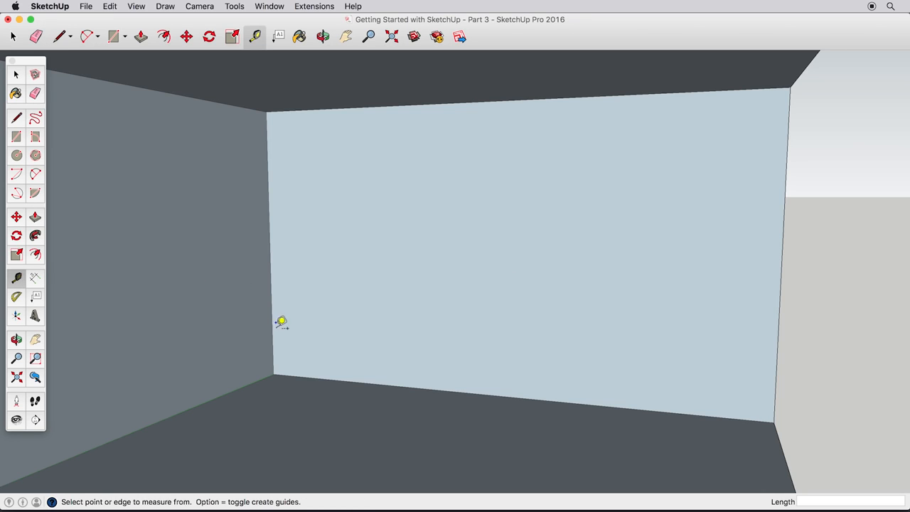
left_click(280, 366)
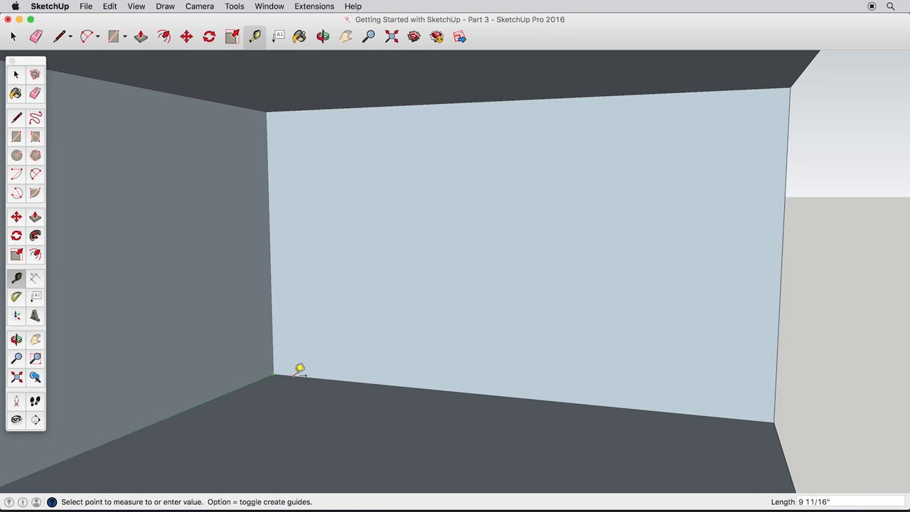
left_click(781, 417)
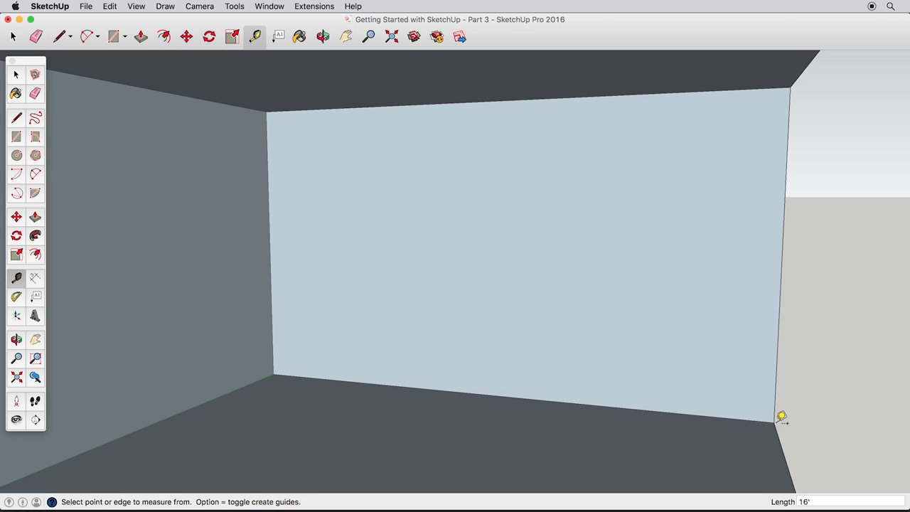
Place vertical guides on the back wall, 40" in from each of its side edges.
left_click(272, 284)
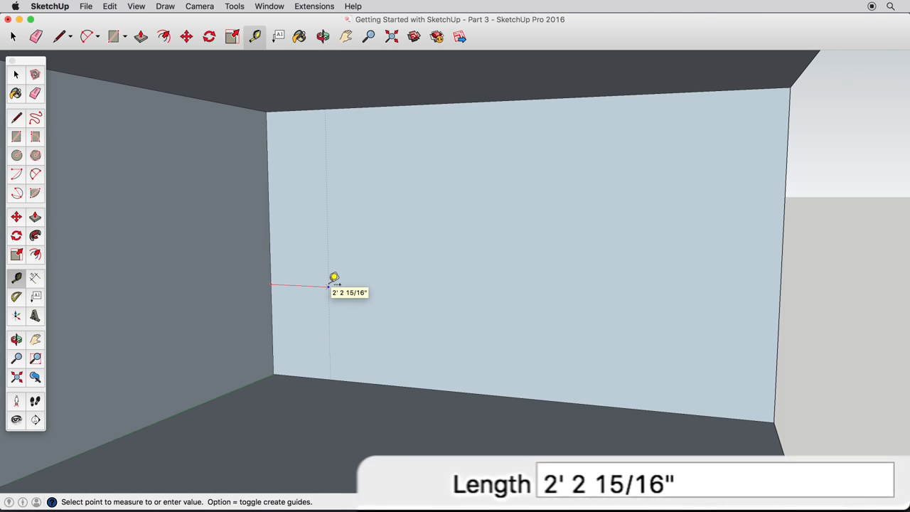
type("40")
key("Return")
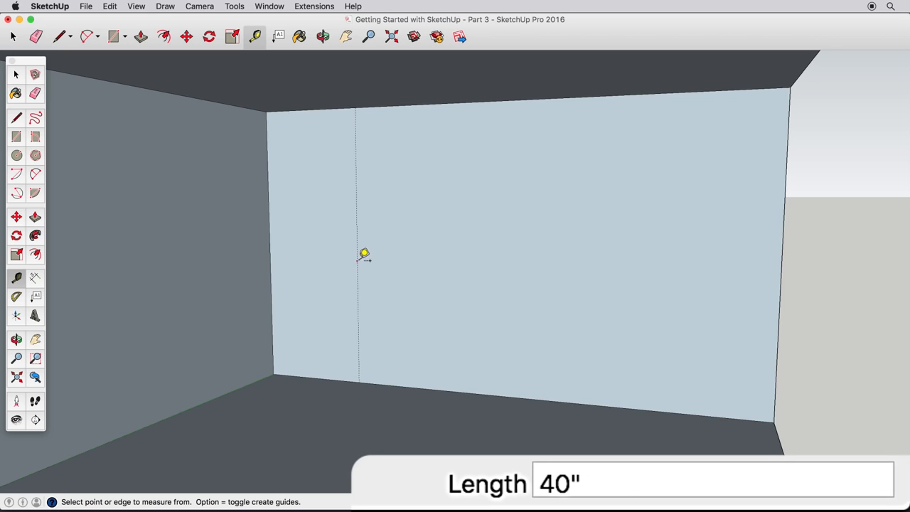
left_click(784, 274)
type("40\"")
key("Return")
Place horizontal guides across the back wall, 24" above the floor and 18" below the ceiling.
left_click(553, 399)
type("24")
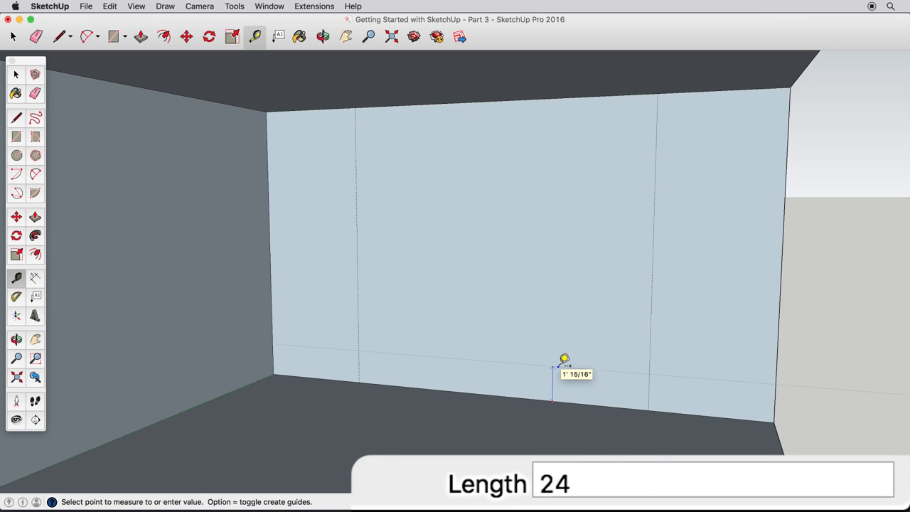
type("\"")
key("Return")
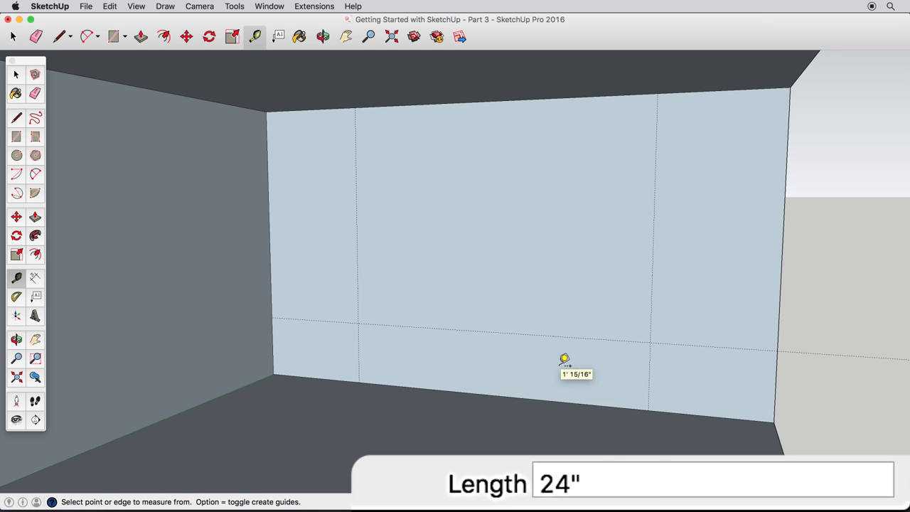
left_click(558, 103)
type("18")
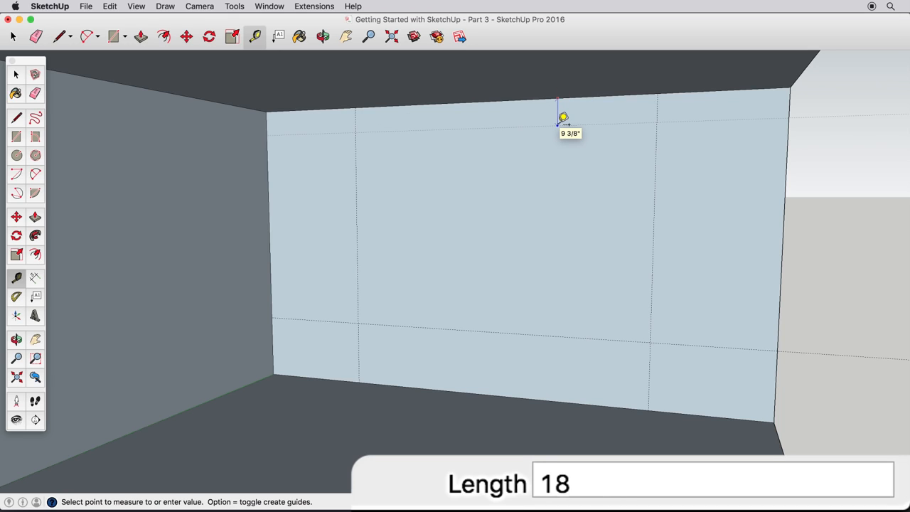
key("Return")
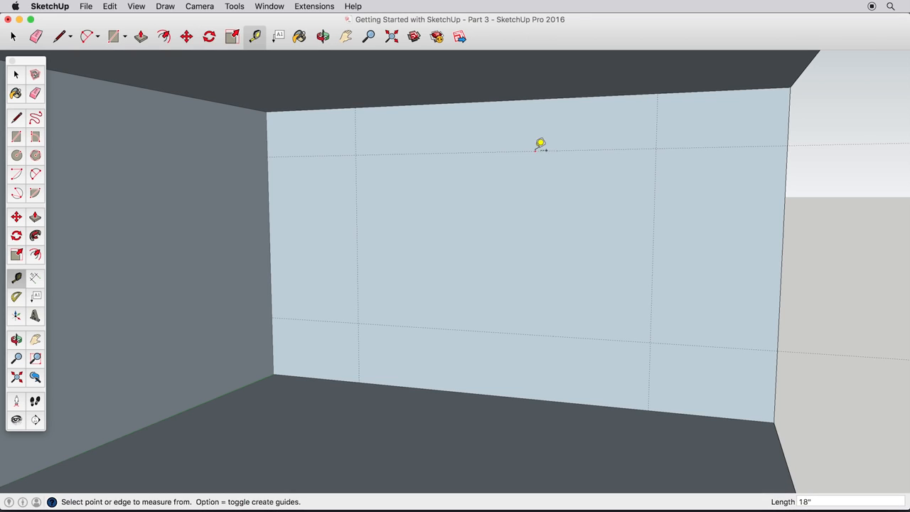
Draw rectangles along the guides: a 9' 4" by 9' full-height centre panel and a panel between the horizontal guides on each side.
left_click(16, 136)
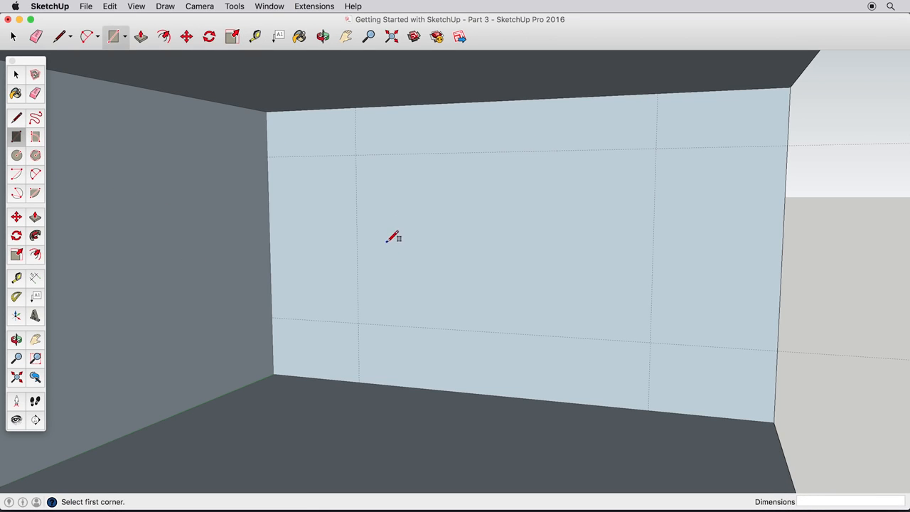
left_click(269, 156)
left_click(357, 324)
left_click(355, 108)
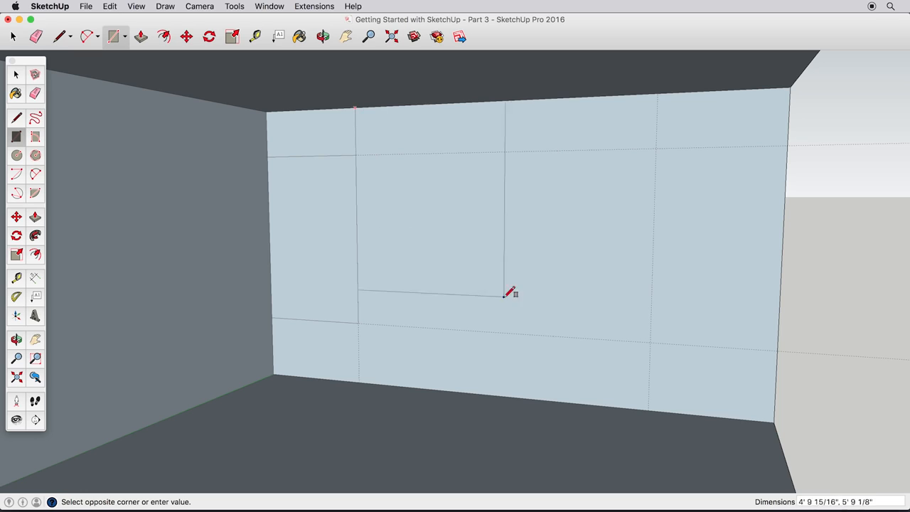
left_click(652, 406)
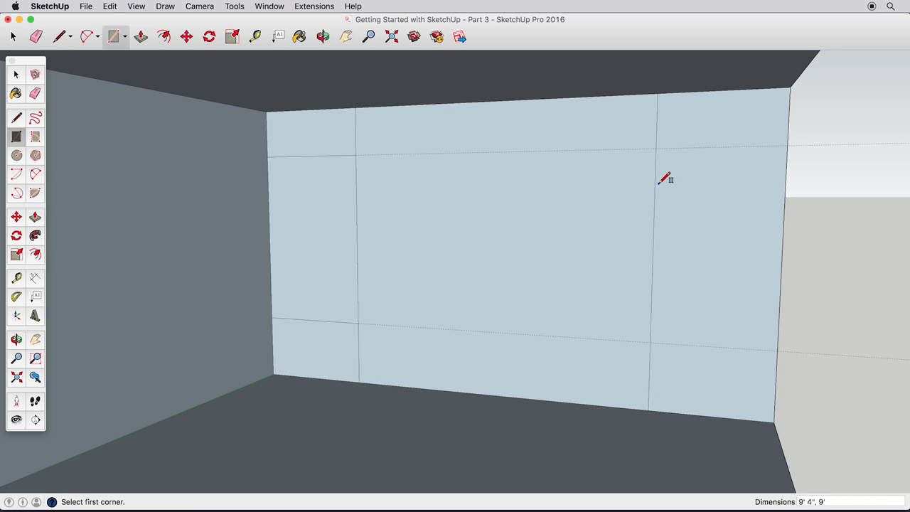
left_click(656, 148)
left_click(778, 349)
Remove all the guides from the model.
left_click(34, 93)
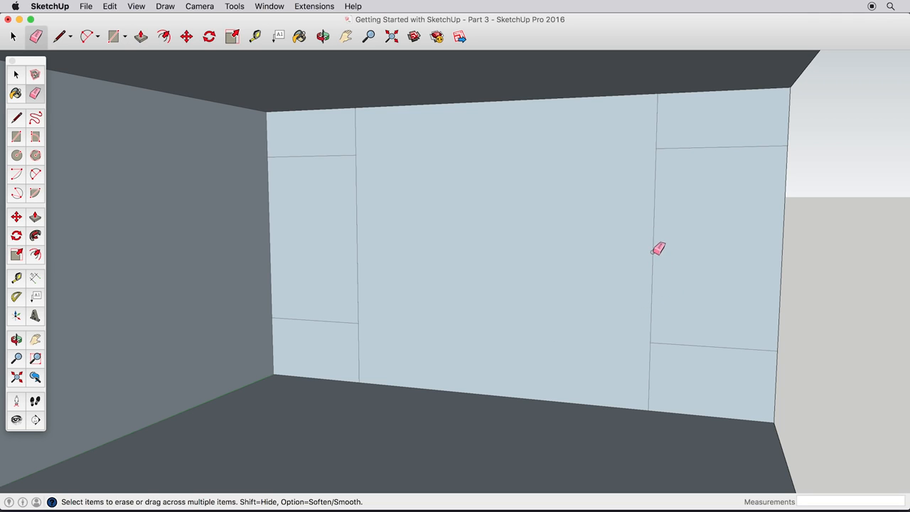
mouse_move(496, 244)
middle_mouse_down()
mouse_move(524, 236)
mouse_move(476, 237)
mouse_move(504, 235)
mouse_move(486, 254)
middle_mouse_up()
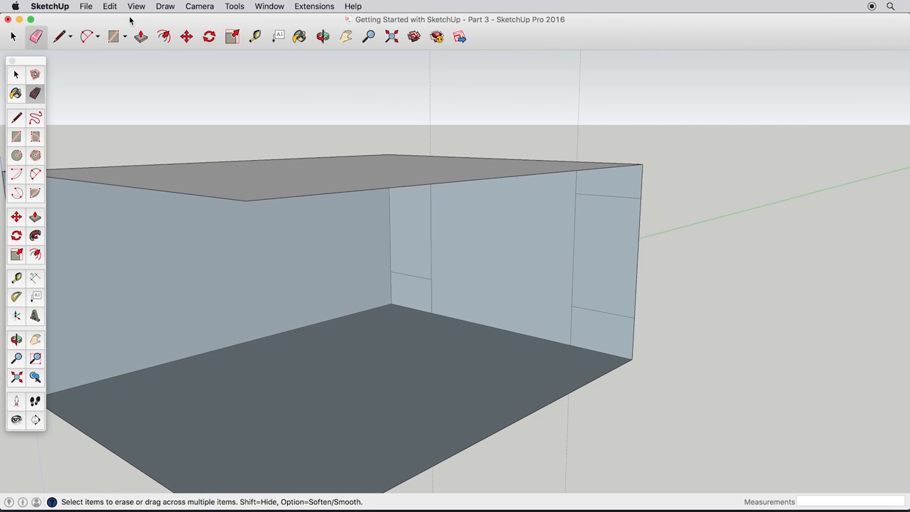
left_click(109, 6)
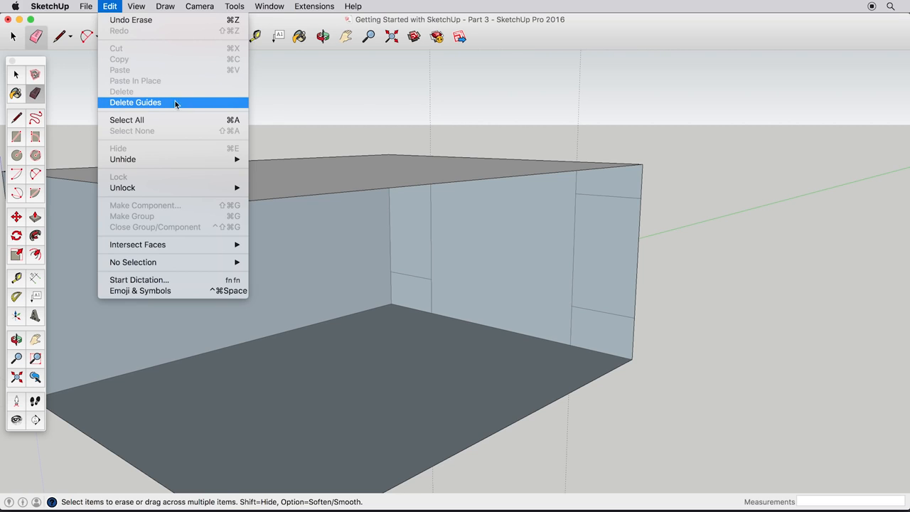
left_click(224, 104)
Pull the back wall's centre panel 2' out into the room.
mouse_move(462, 278)
middle_mouse_down()
mouse_move(505, 249)
mouse_move(546, 251)
middle_mouse_up()
scroll(504, 250, "up", 5)
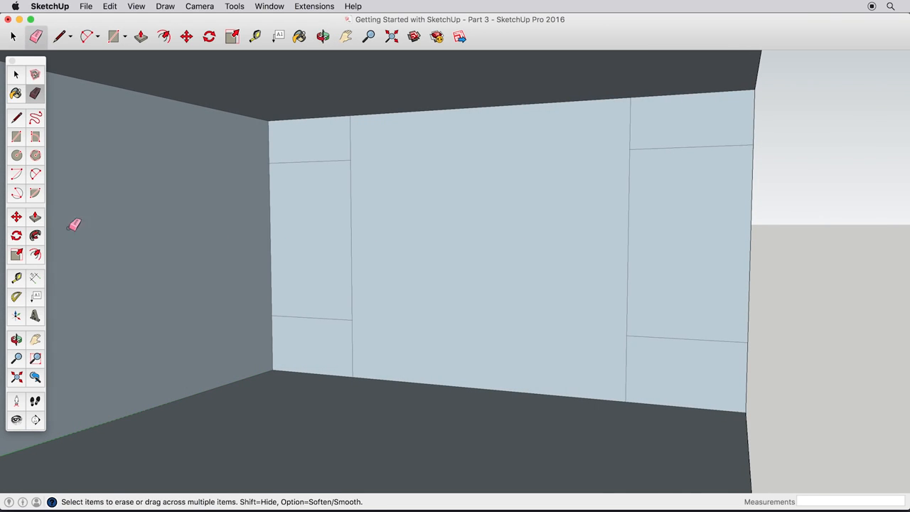
key("p")
left_click_drag(562, 250, 544, 274)
type("2")
key("Return")
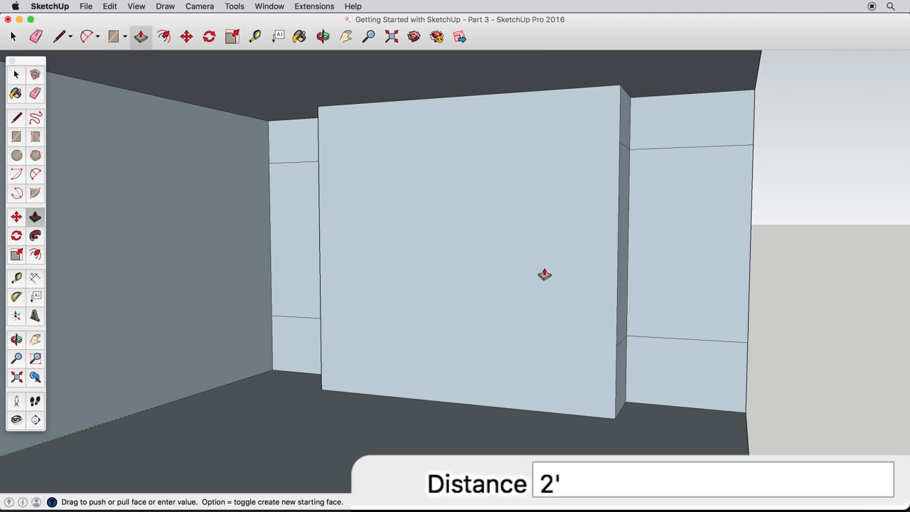
Pull the lower panels on both sides of the centre block 18" out into the room.
left_click_drag(671, 365, 672, 383)
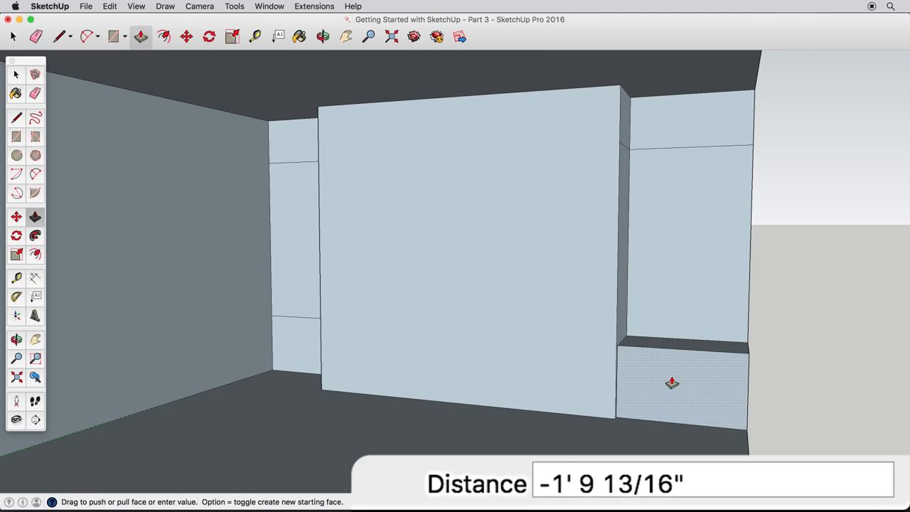
type("18")
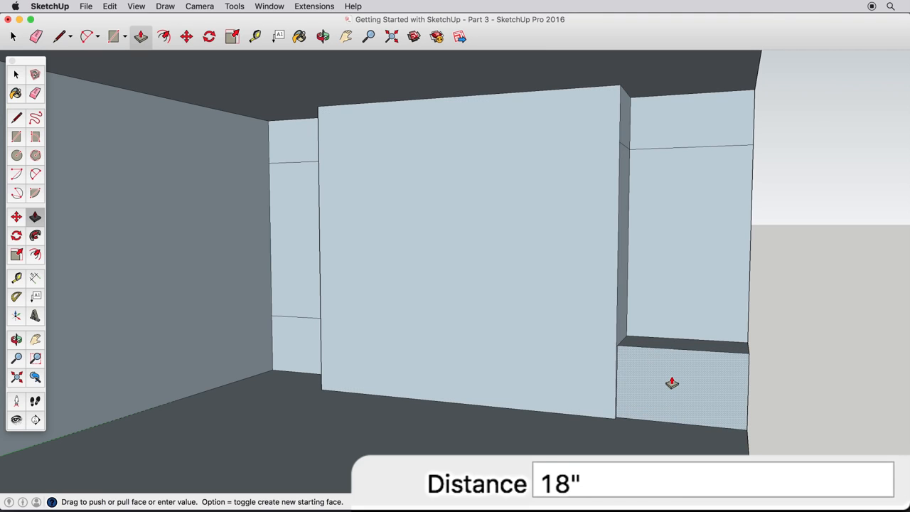
key("Return")
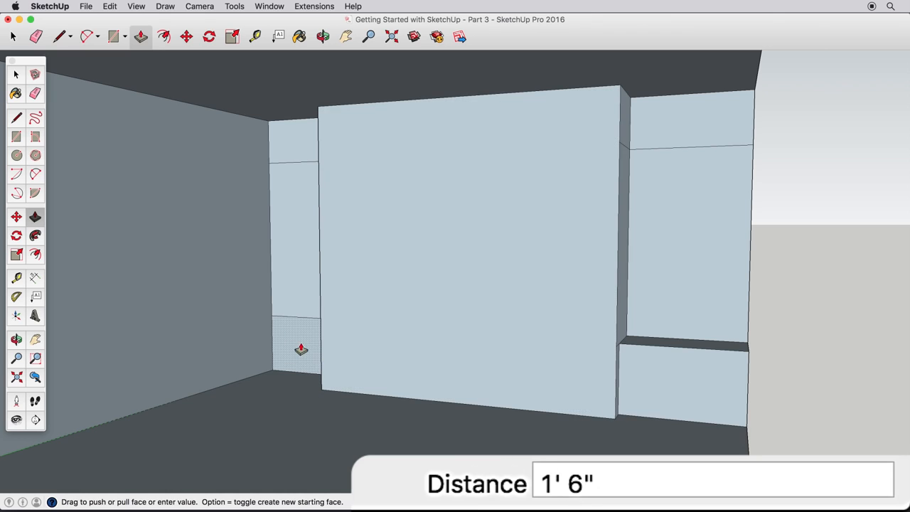
left_click_drag(303, 346, 394, 203)
left_click_drag(326, 221, 511, 258)
left_click_drag(618, 341, 671, 385)
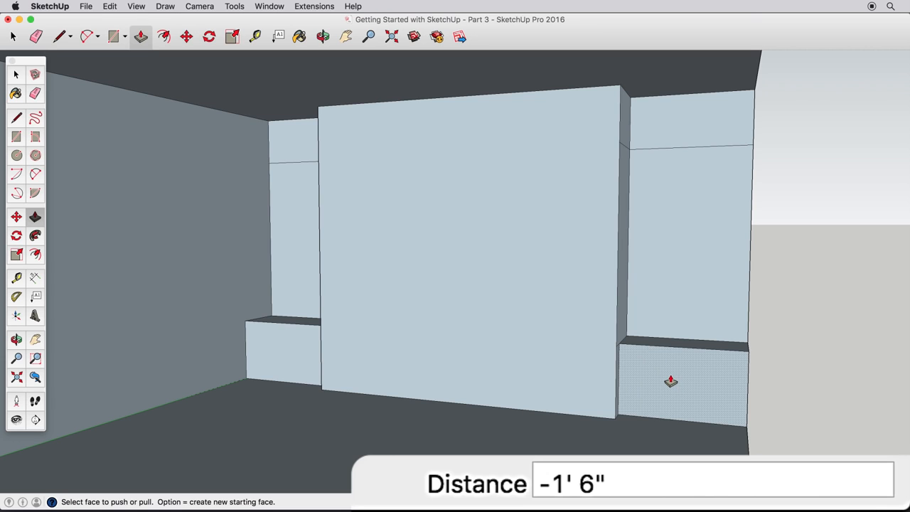
Pull the upper panels on both sides of the centre block 12" out into the room.
middle_click_drag(671, 197, 694, 128)
left_click_drag(693, 130, 679, 133)
type("12\"")
key("Return")
middle_click_drag(443, 154, 531, 162)
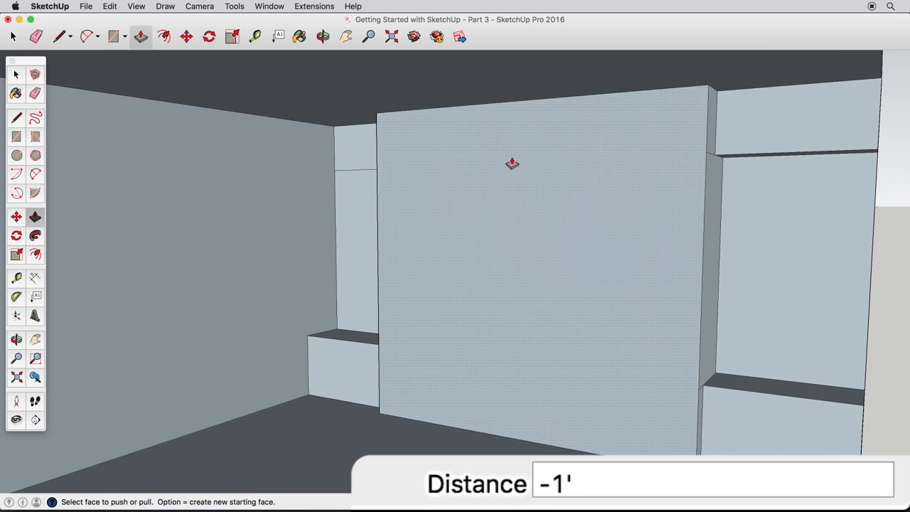
left_click_drag(346, 157, 485, 333)
left_click_drag(701, 395, 774, 130)
left_click(352, 162)
Erase the leftover edges on the right side face of the centre block beside the lower and upper units.
key("space")
key("o")
left_click_drag(691, 251, 463, 204)
key("space")
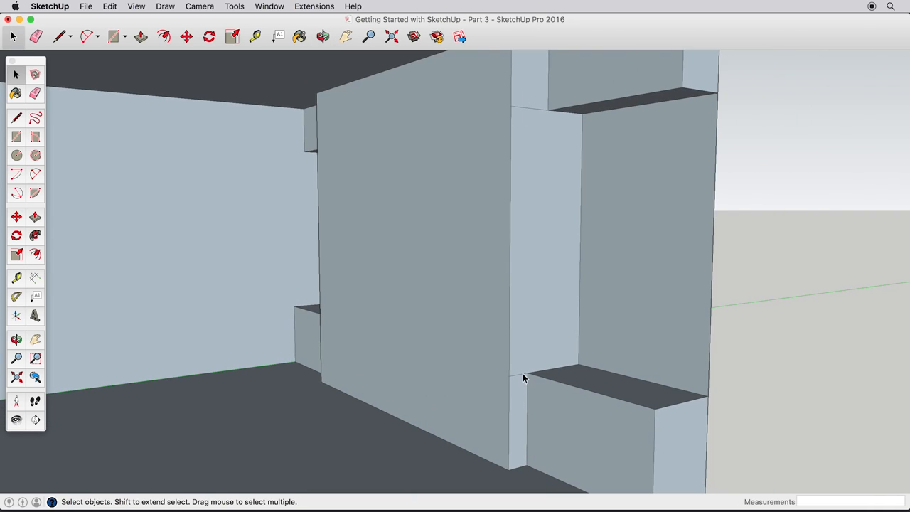
left_click(35, 94)
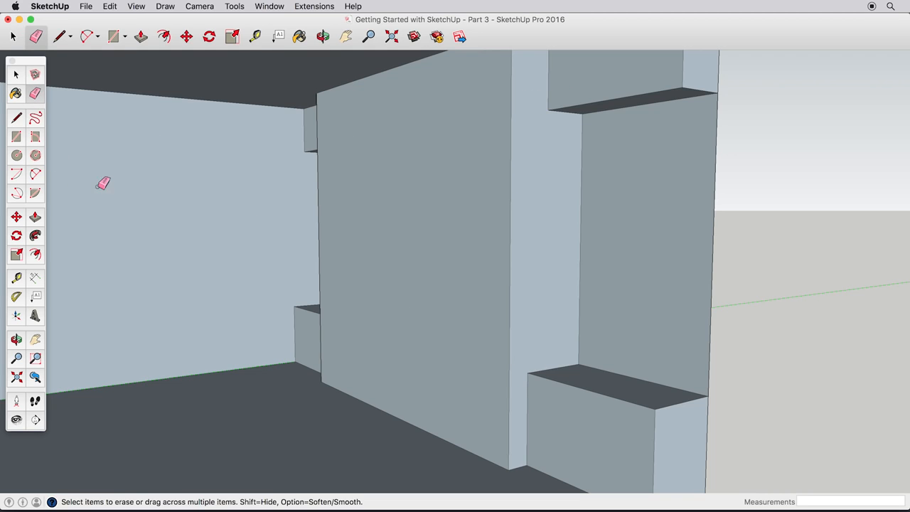
left_click(16, 74)
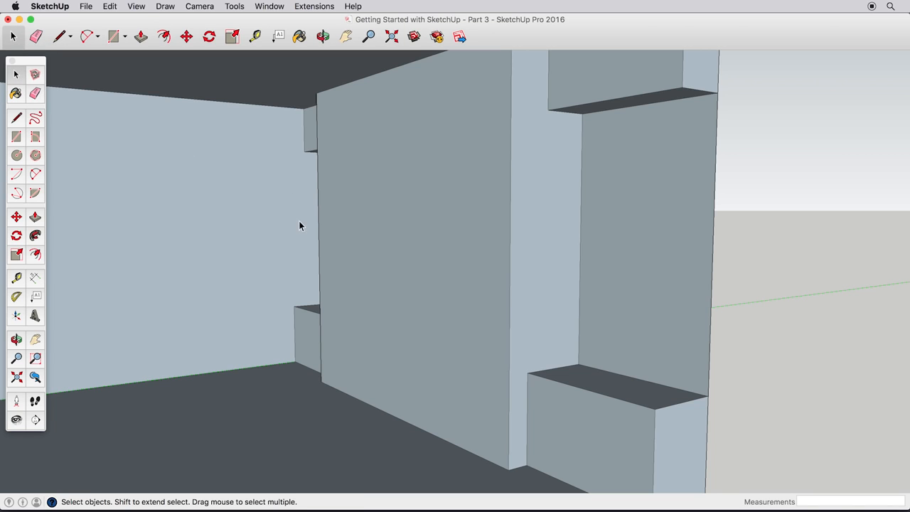
Examine the centre block and the built-in units up close and within the whole room.
scroll(525, 389, "down", 3)
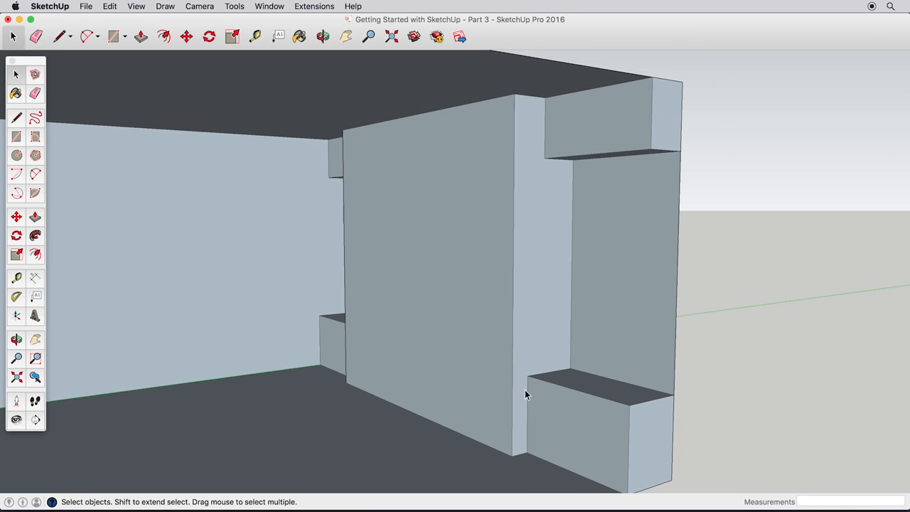
scroll(524, 387, "up", 6)
scroll(522, 381, "down", 4)
middle_click_drag(521, 371, 518, 386, "shift")
middle_click_drag(387, 271, 136, 290)
key("space")
middle_click_drag(317, 231, 336, 253, "shift")
scroll(355, 271, "up", 3)
scroll(248, 285, "down", 5)
scroll(391, 254, "down", 5)
middle_click_drag(391, 254, 448, 257, "shift")
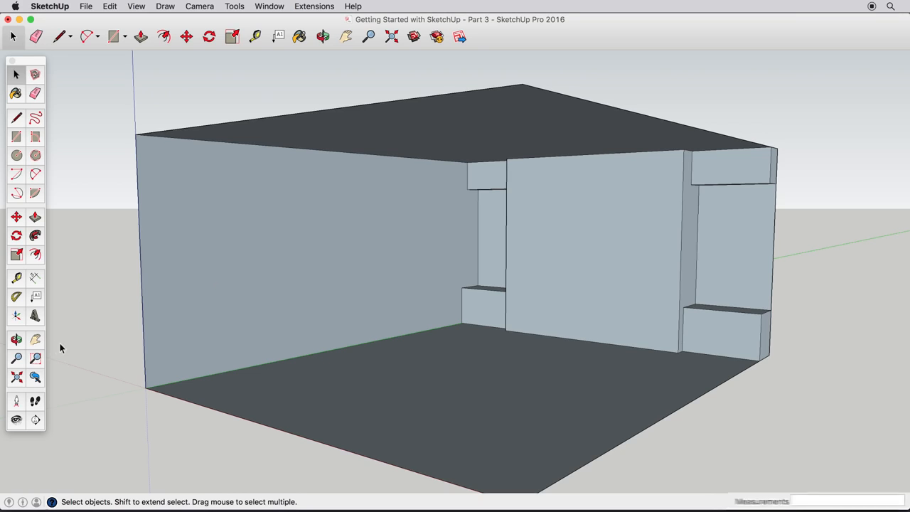
Set the camera's field of view to 50 degrees and frame the room's interior.
left_click(16, 357)
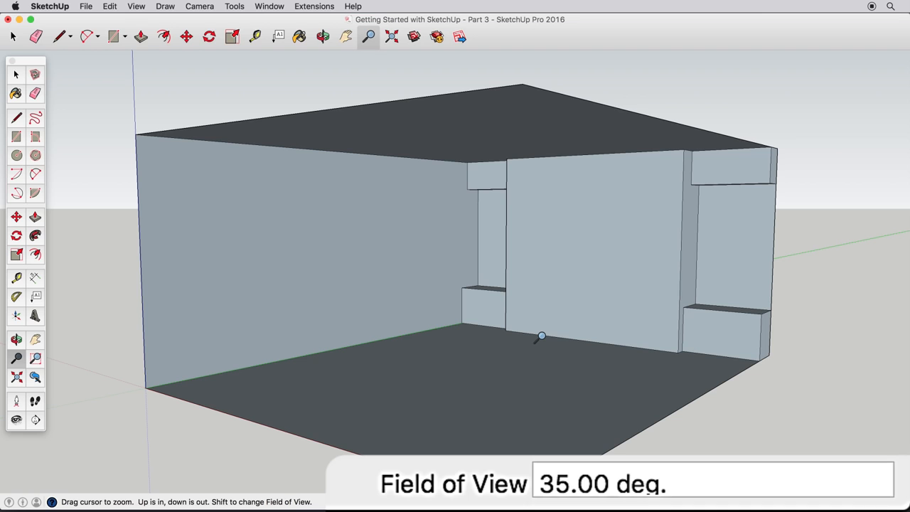
type("50")
key("Return")
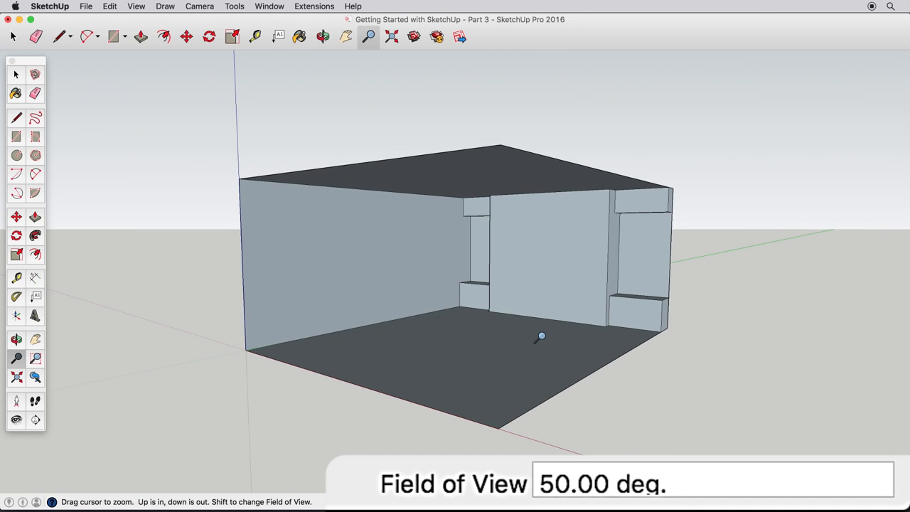
scroll(469, 272, "up", 6)
scroll(473, 274, "down", 3)
mouse_move(477, 274)
middle_mouse_down()
mouse_move(445, 263)
mouse_move(466, 273)
middle_mouse_up()
key("z")
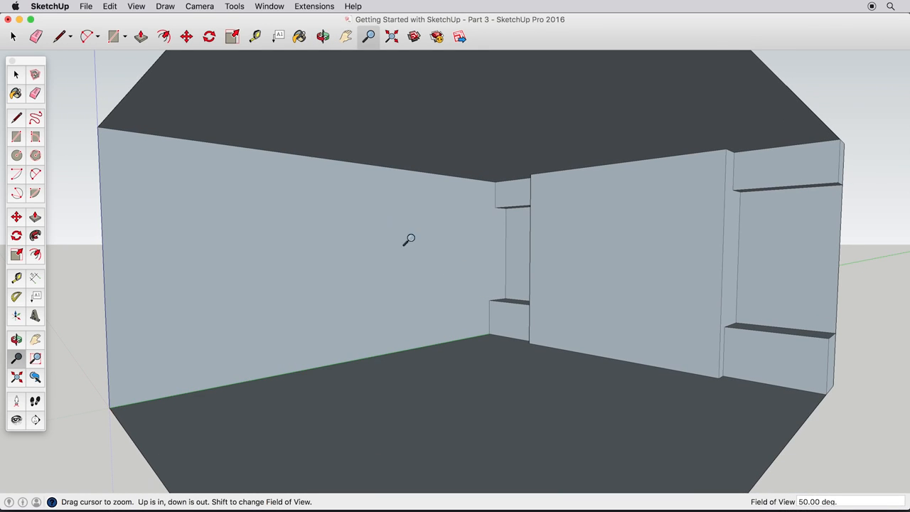
Erase the leftover edges on the centre block's left side face beside the lower and upper units.
left_click(35, 93)
mouse_move(443, 235)
middle_mouse_down()
mouse_move(560, 260)
mouse_move(676, 262)
middle_mouse_up()
scroll(524, 260, "up", 6)
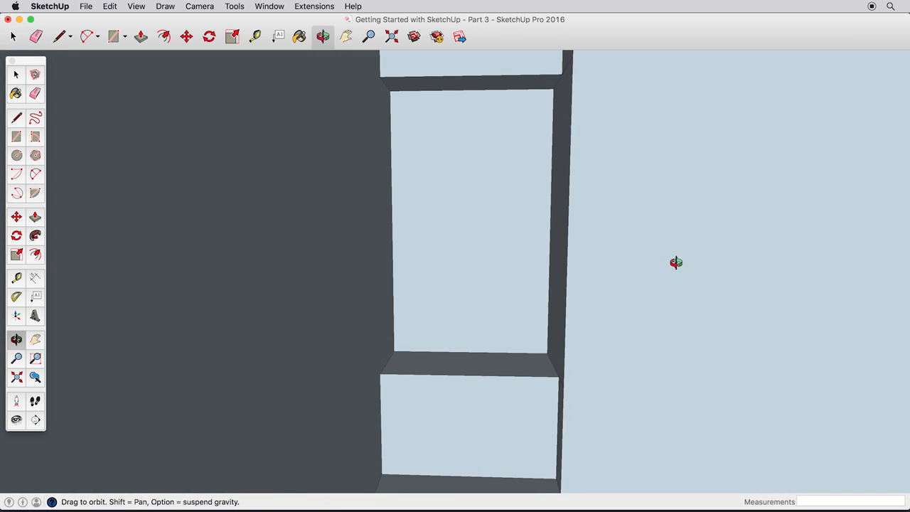
mouse_move(603, 270)
middle_mouse_down()
mouse_move(638, 271)
mouse_move(641, 282)
mouse_move(596, 197)
middle_mouse_up()
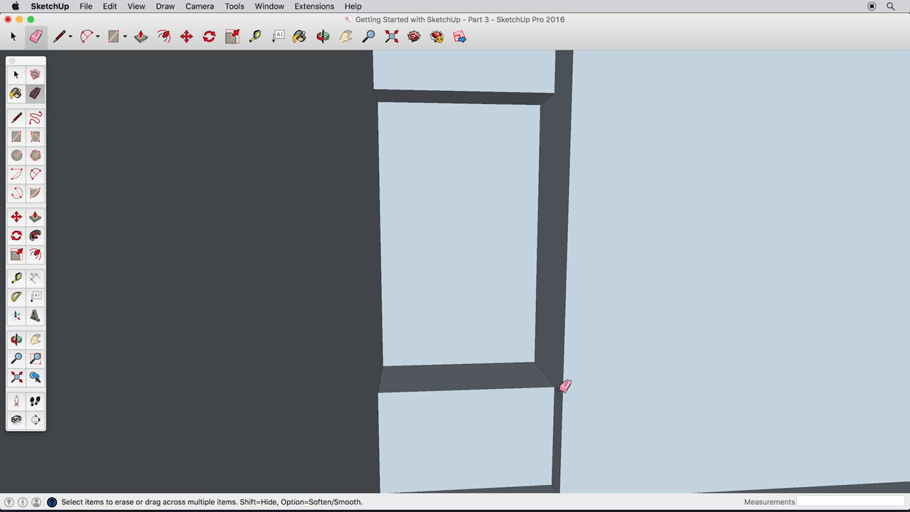
mouse_move(630, 359)
middle_mouse_down()
mouse_move(544, 355)
mouse_move(590, 324)
mouse_move(540, 262)
mouse_move(607, 258)
mouse_move(554, 266)
mouse_move(596, 279)
mouse_move(566, 277)
mouse_move(582, 280)
middle_mouse_up()
scroll(552, 352, "down", 5)
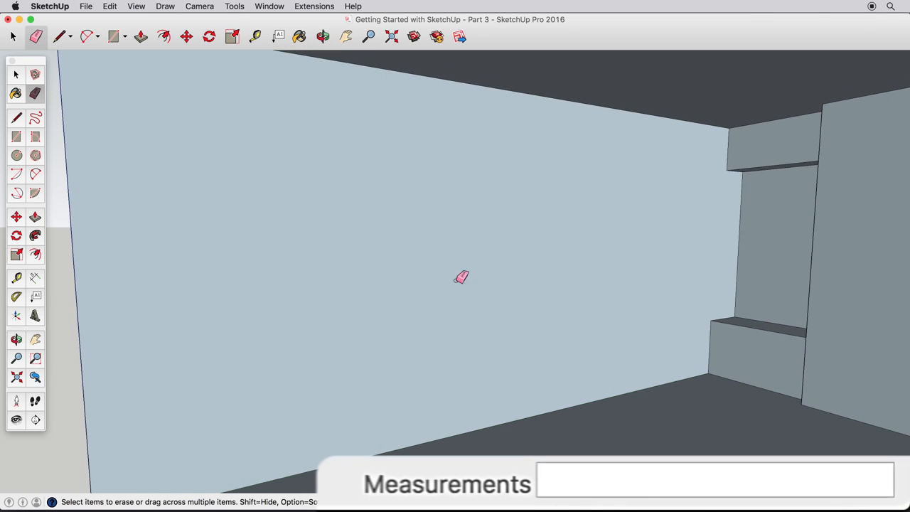
Place a vertical guide on the long side wall 5' from its corner with the back wall.
left_click(18, 278)
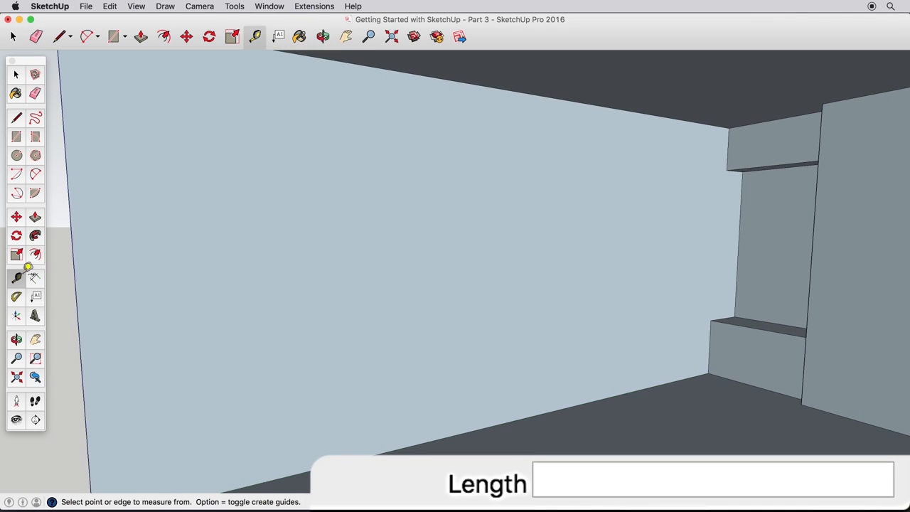
left_click(741, 240)
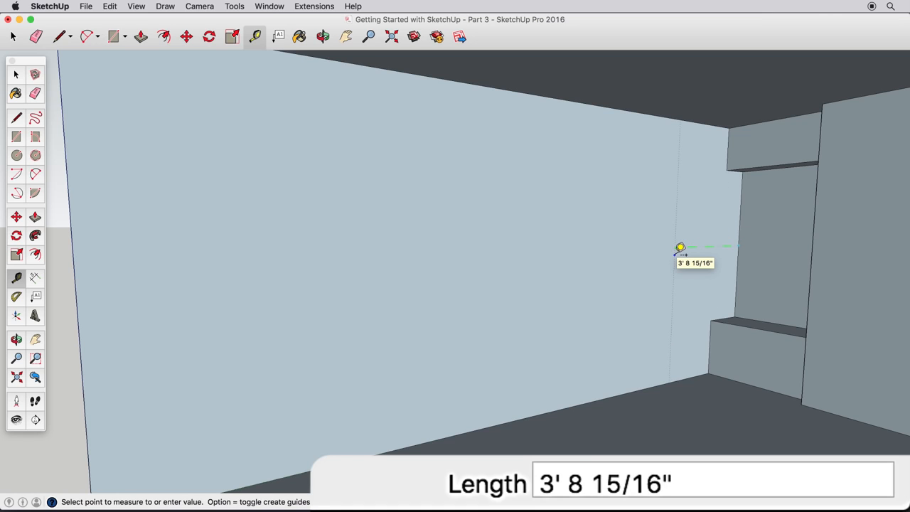
type("5'")
key("Return")
Add a second vertical guide on the side wall 30" beyond the 5' guide, away from the back wall.
key("o")
left_click_drag(668, 256, 632, 256)
key("t")
left_click(624, 262)
type("30")
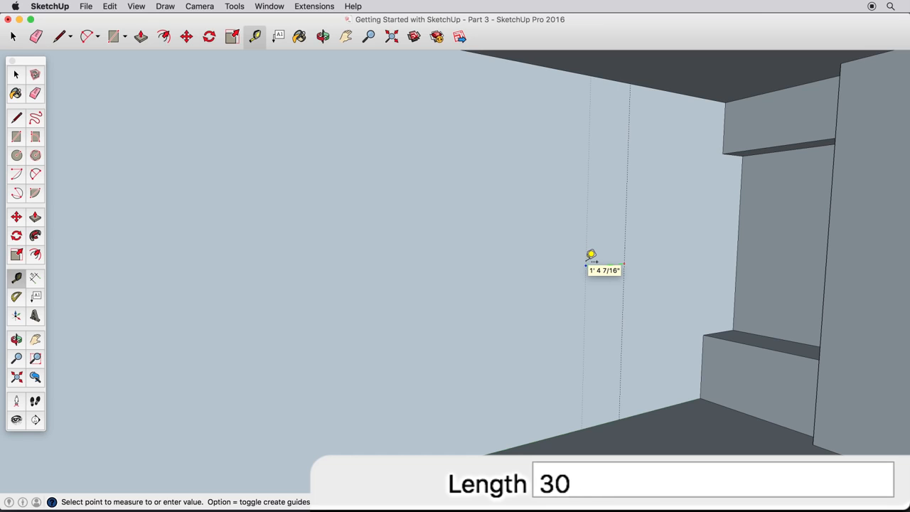
type("\"")
key("Return")
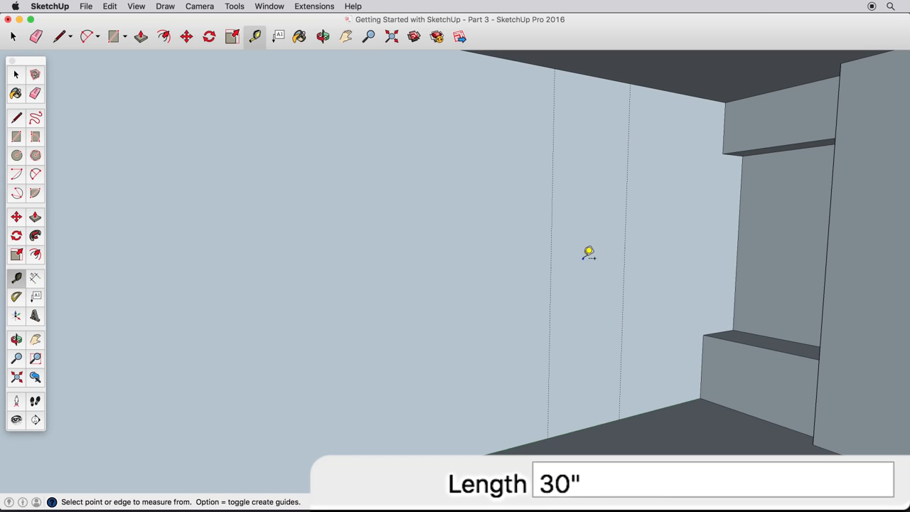
Place horizontal guides on the side wall 2' above the floor and 1' 6" below the ceiling, aligned with the built-in units.
left_click(511, 446)
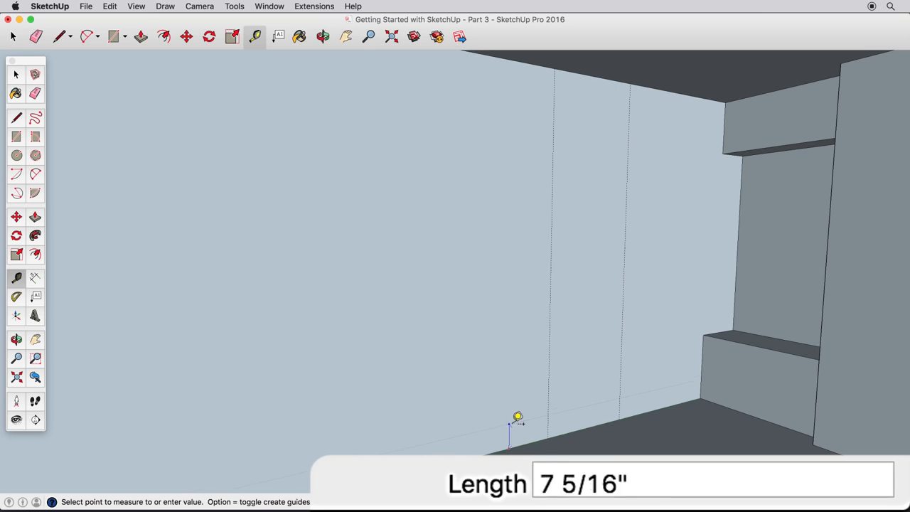
left_click(710, 328)
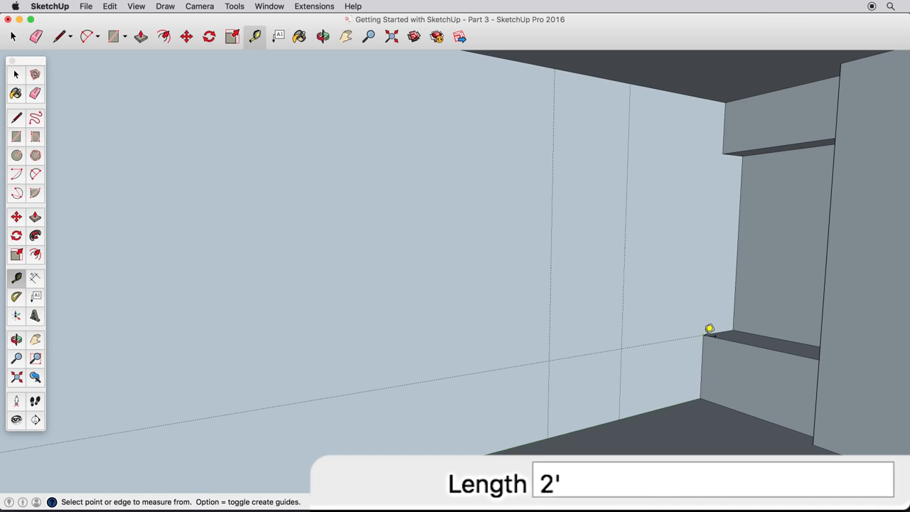
left_click(533, 64)
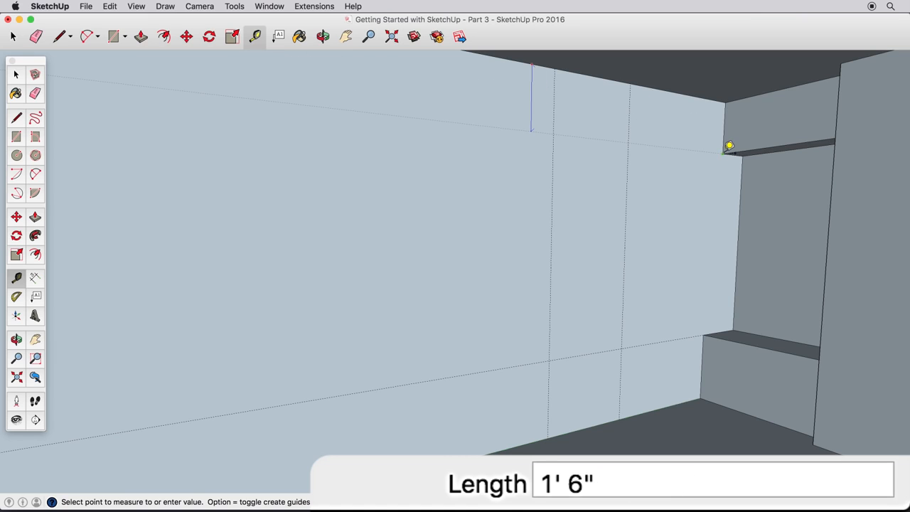
left_click(727, 146)
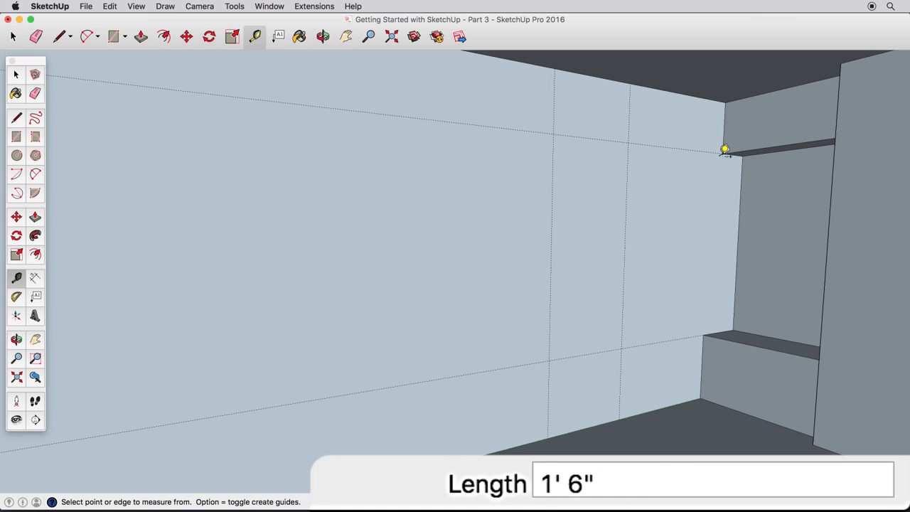
Draw a rectangle on the side wall between the two vertical and two horizontal guides.
left_click(16, 136)
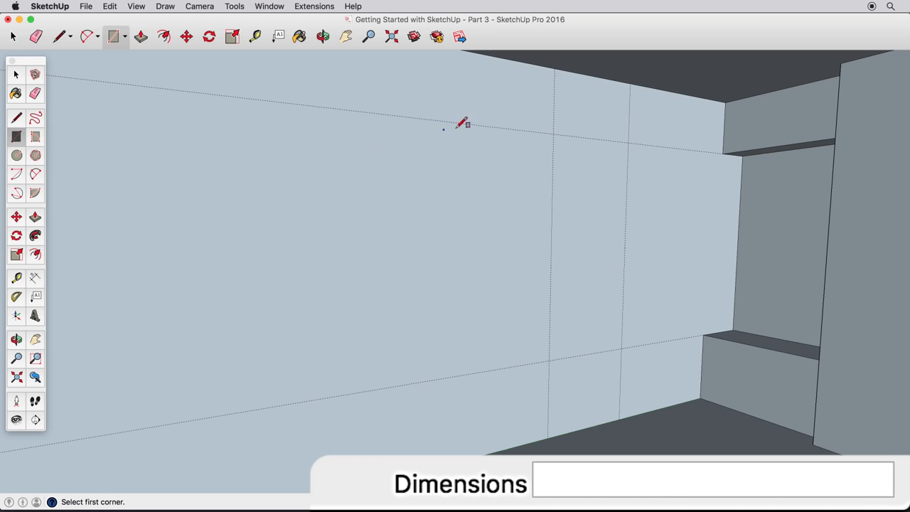
left_click(554, 134)
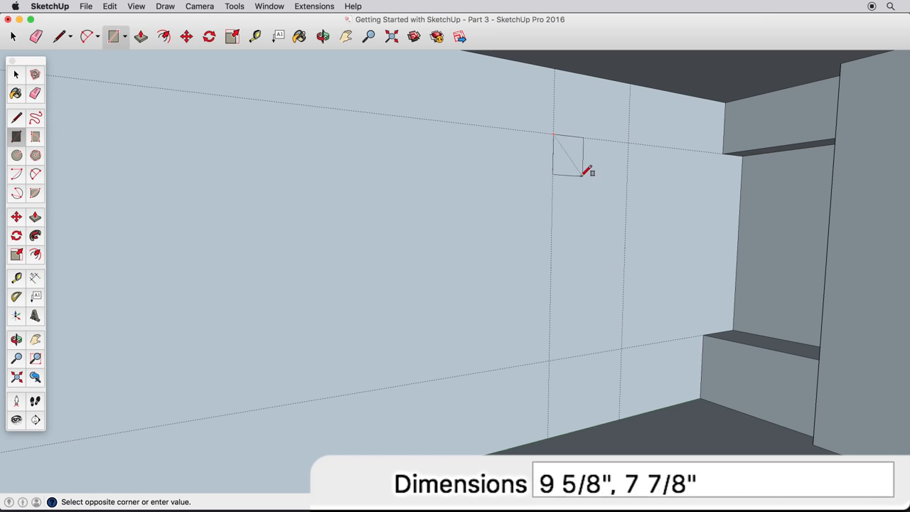
left_click(624, 348)
mouse_move(626, 342)
middle_mouse_down()
mouse_move(593, 339)
mouse_move(620, 327)
middle_mouse_up()
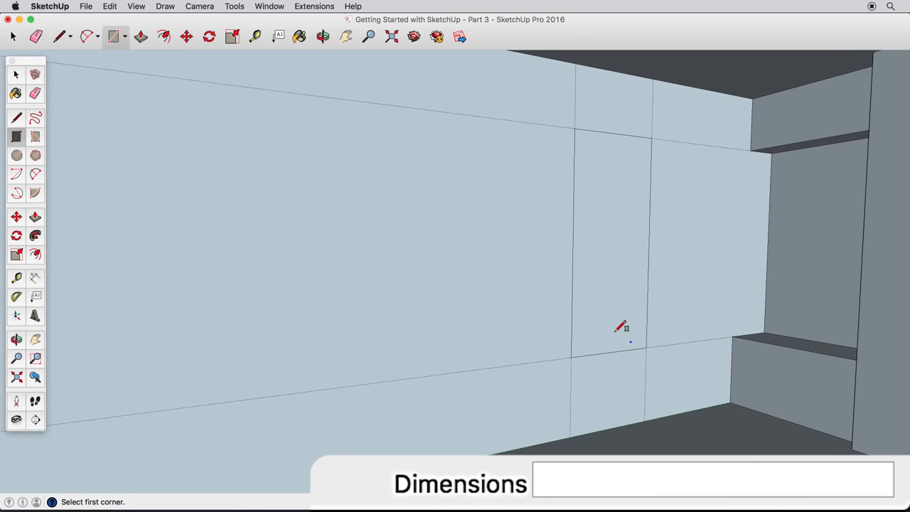
Place a vertical guide 18" from the rectangle's edge farther from the back wall.
left_click(16, 277)
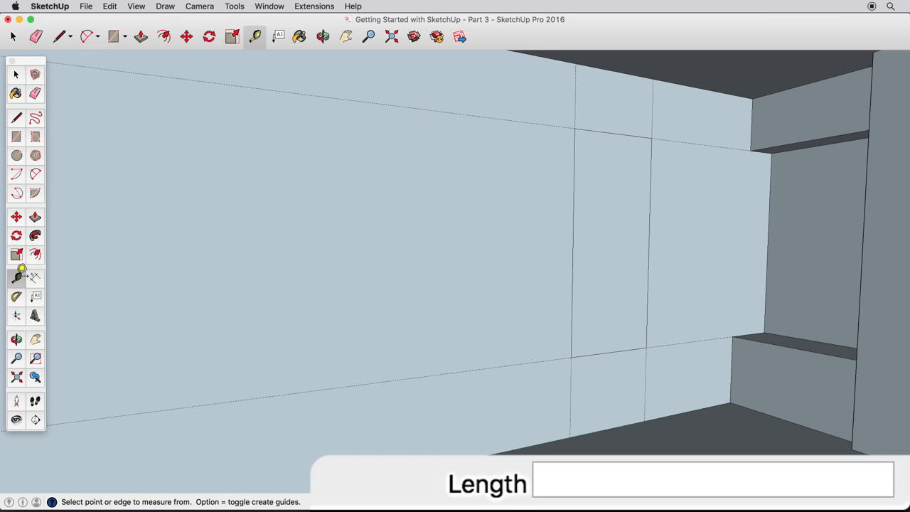
left_click(574, 281)
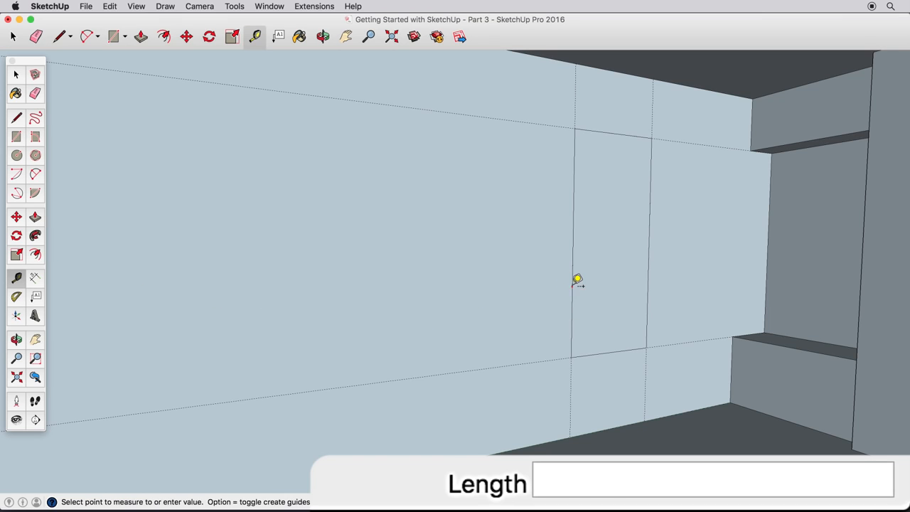
type("18")
key("Return")
mouse_move(539, 286)
middle_mouse_down()
mouse_move(550, 285)
mouse_move(542, 282)
middle_mouse_up()
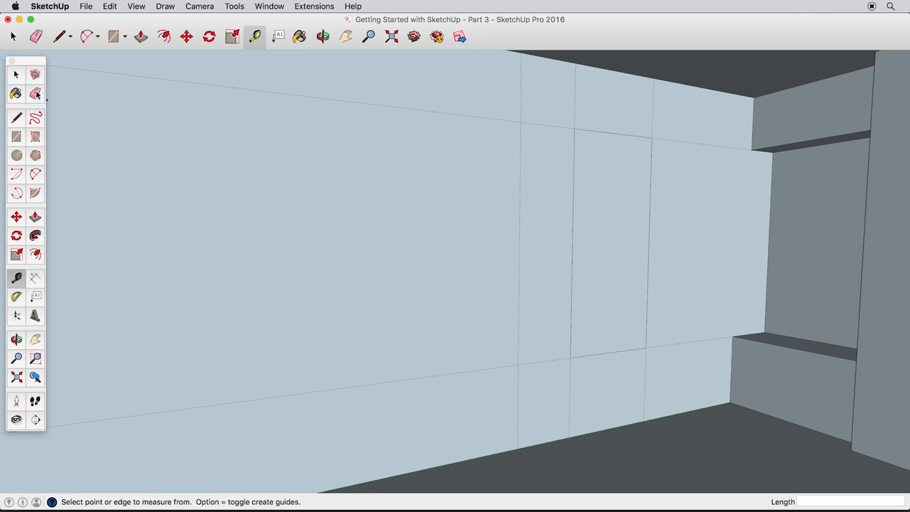
Copy the rectangle 4' along the side wall so its near lower corner lands on the 18" guide.
left_click(15, 74)
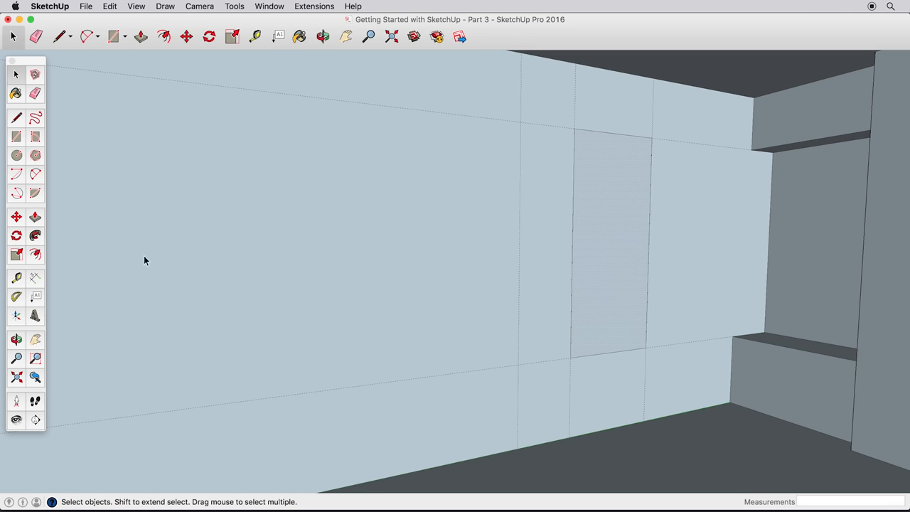
left_click(16, 216)
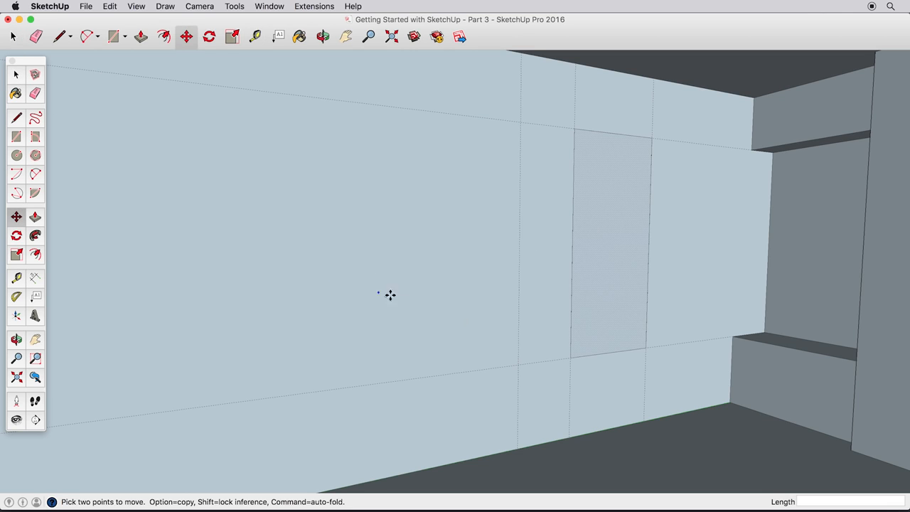
middle_click_drag(556, 346, 542, 343)
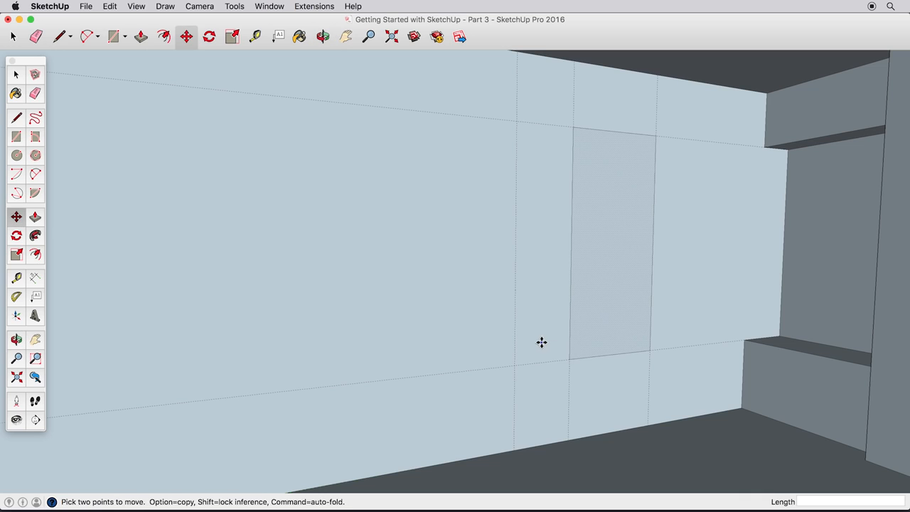
left_click(649, 351)
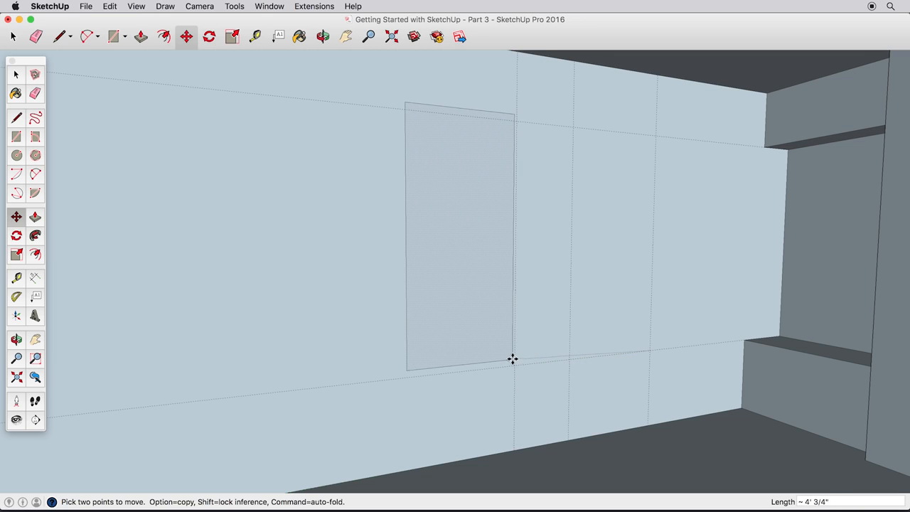
key("alt")
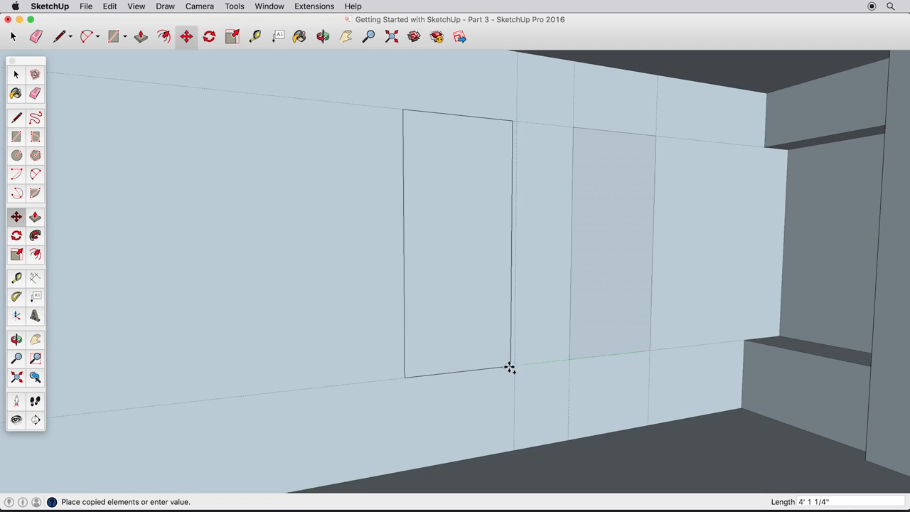
left_click(510, 369)
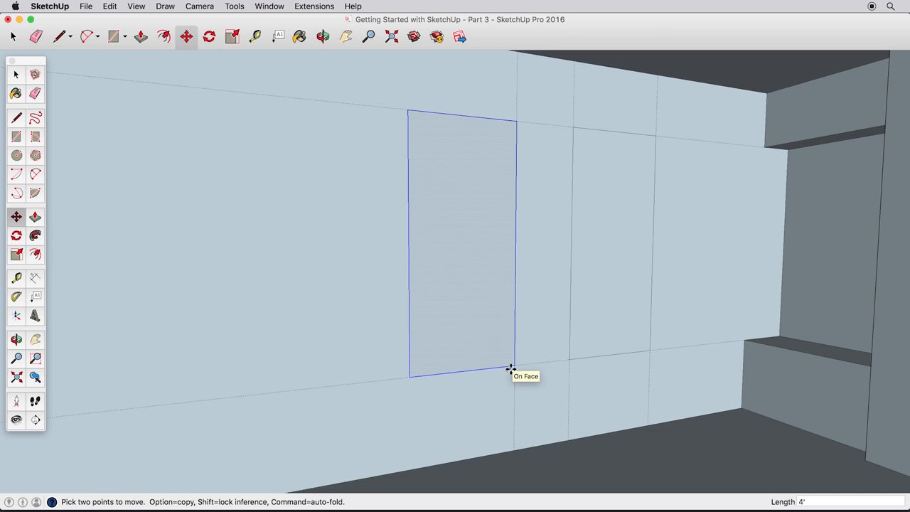
Place a vertical guide 18" beyond the copied rectangle's far edge and select that rectangle's face.
left_click(16, 277)
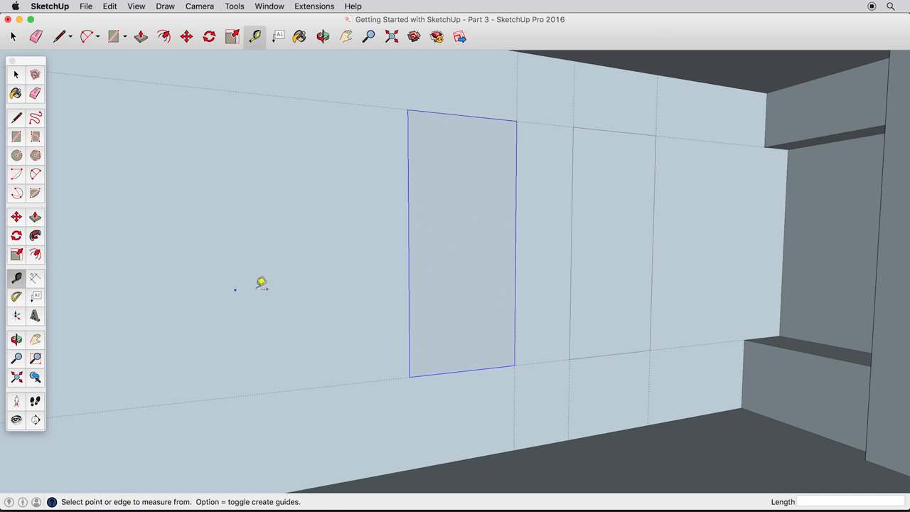
left_click(411, 274)
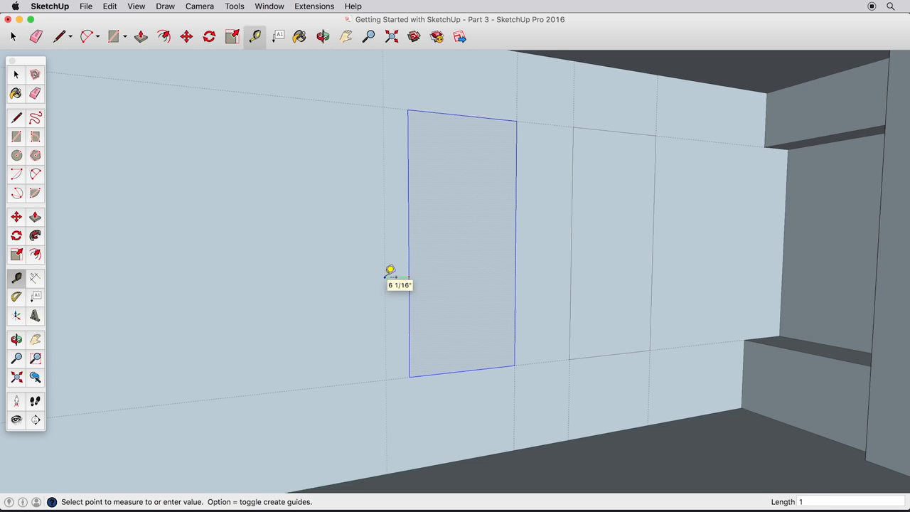
type("18")
key("Return")
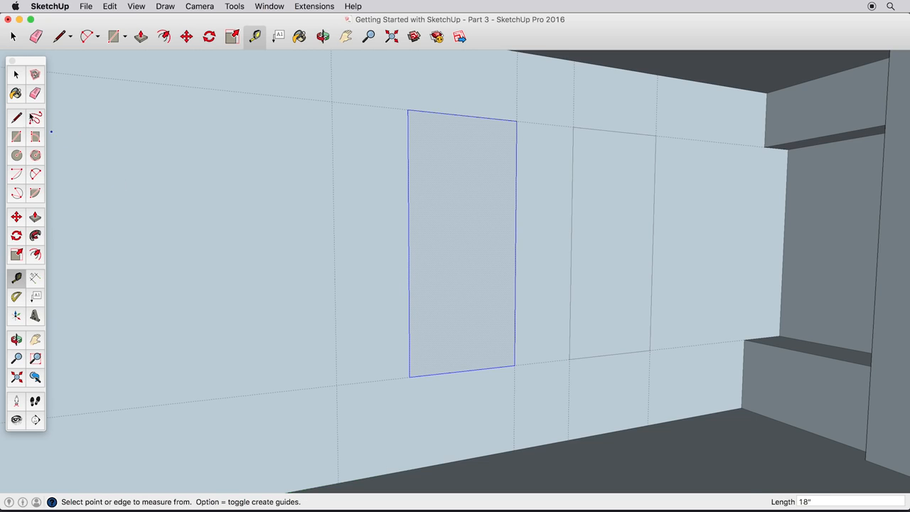
left_click(16, 74)
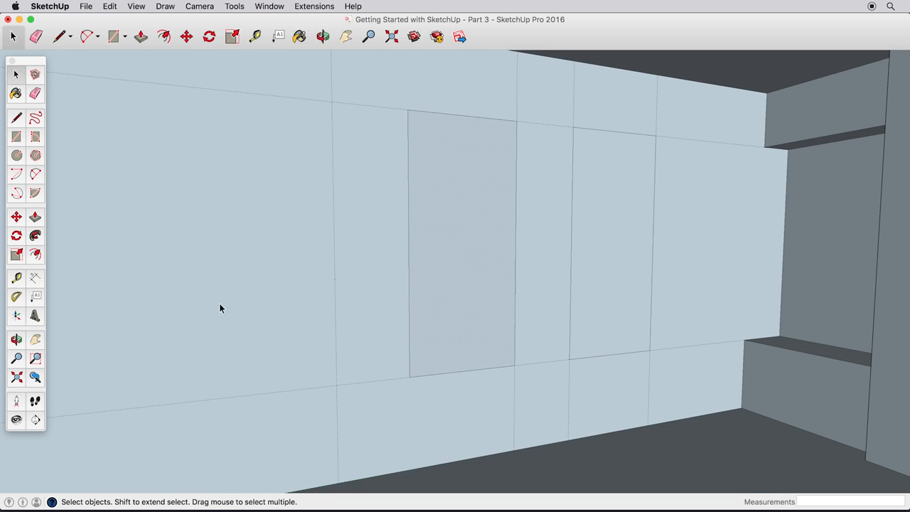
Copy the selected rectangle along the side wall so its lower corner toward the back wall lands on the new 18" guide.
left_click(15, 219)
middle_click_drag(485, 365, 561, 381)
left_click(575, 376)
key("alt")
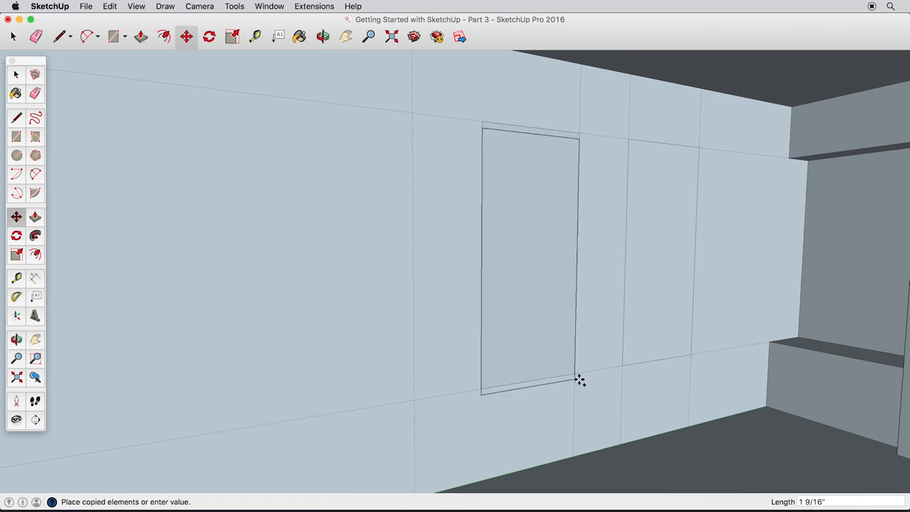
left_click(413, 397)
Delete all guides from the model.
scroll(413, 395, "down", 2)
middle_click_drag(413, 395, 409, 383)
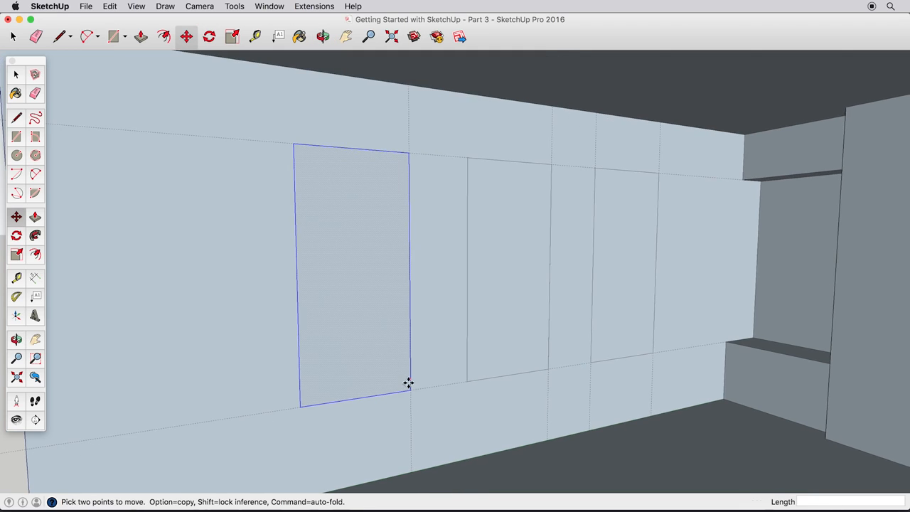
left_click(111, 7)
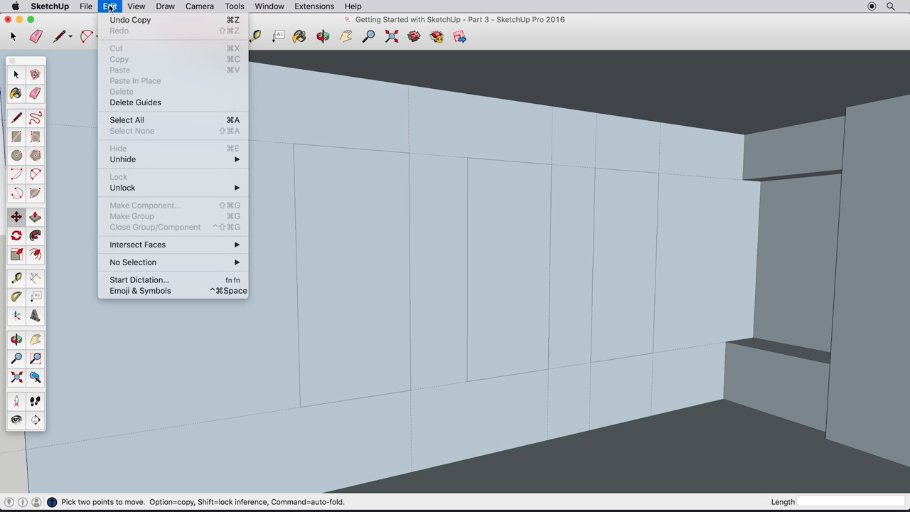
left_click(175, 102)
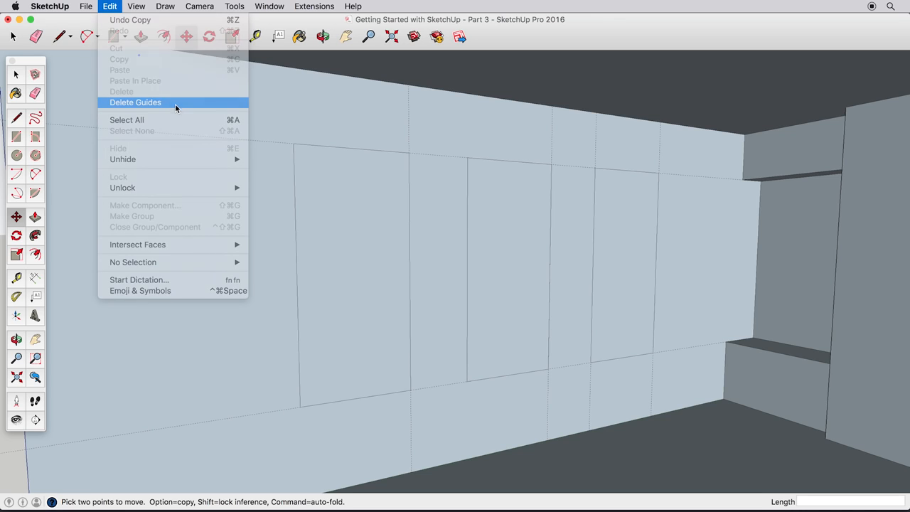
Offset the outline of the rectangle farthest from the back wall 3" inward.
middle_click_drag(526, 300, 599, 309)
scroll(536, 306, "up", 3)
scroll(573, 303, "up", 1)
scroll(599, 308, "down", 1)
key("space")
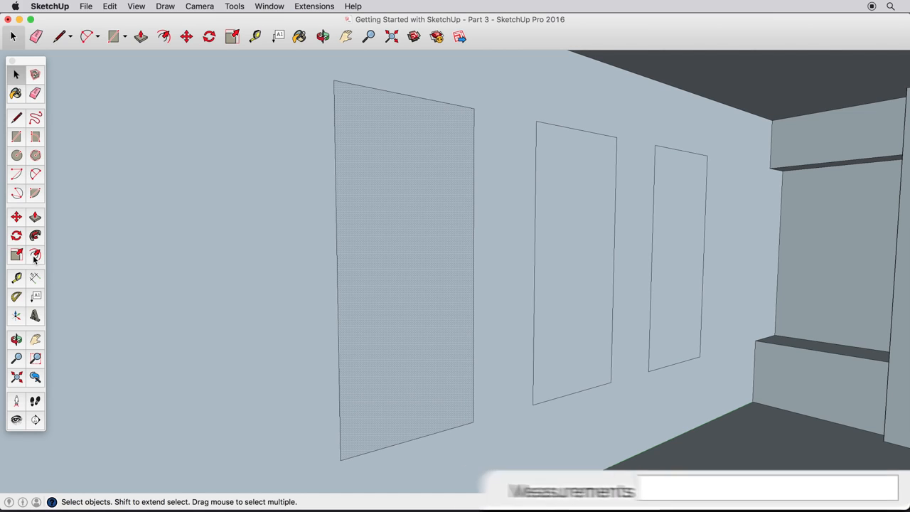
left_click(35, 258)
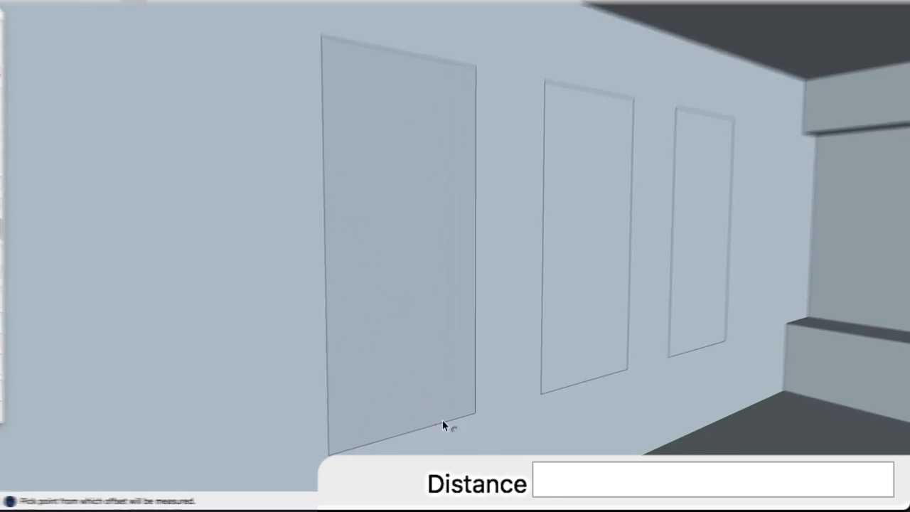
left_click(421, 437)
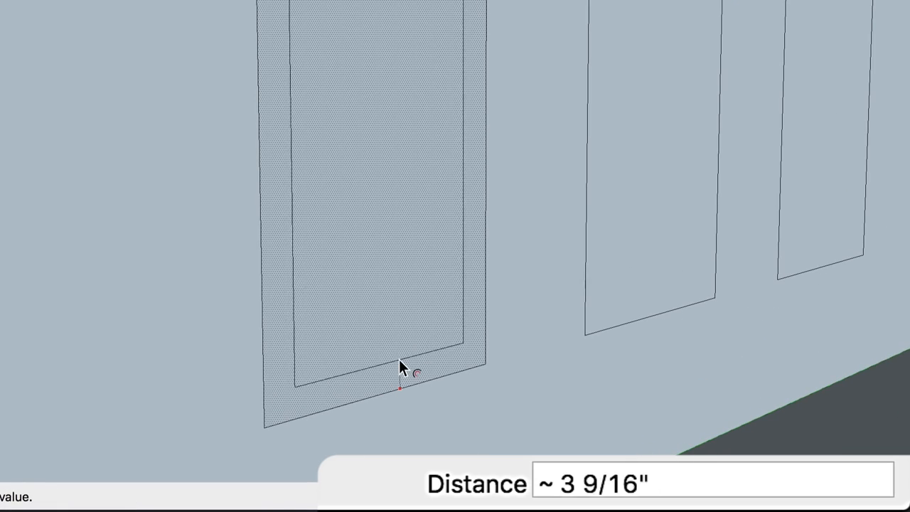
type("3\"")
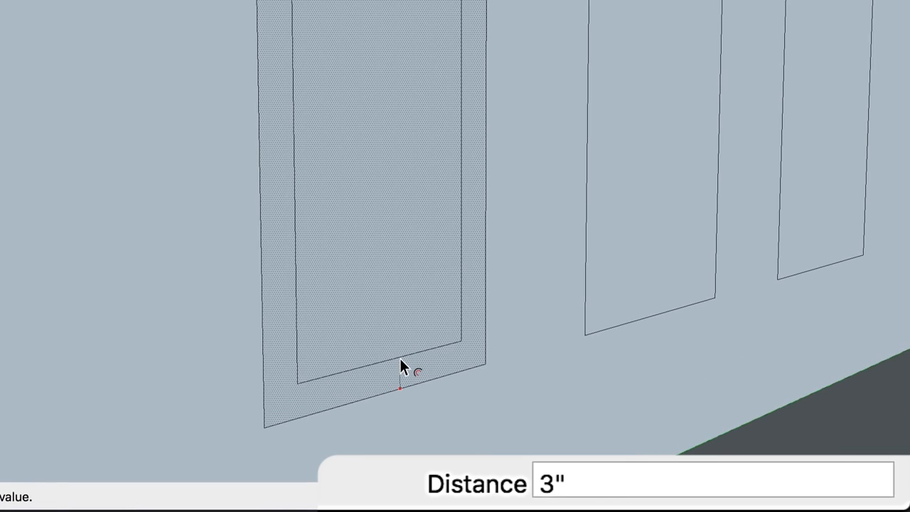
key("Return")
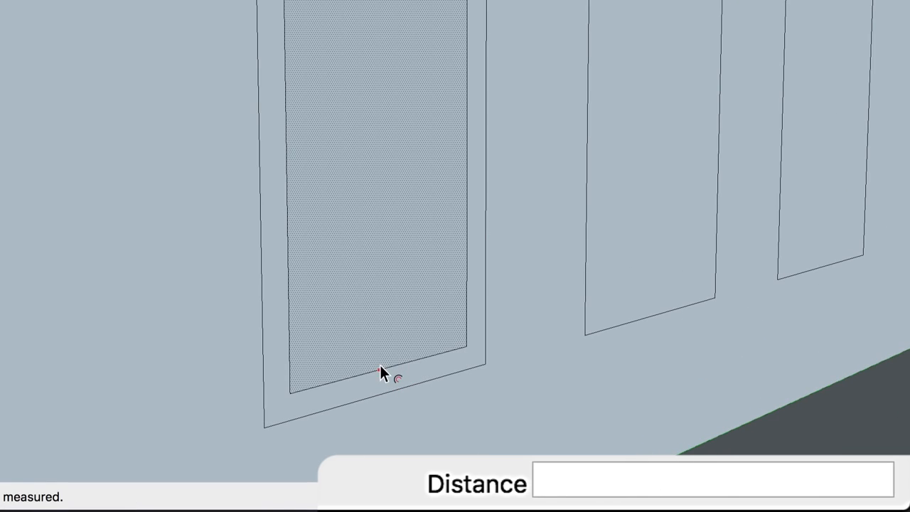
Offset the resulting inner outline another 1" inward.
left_click(380, 366)
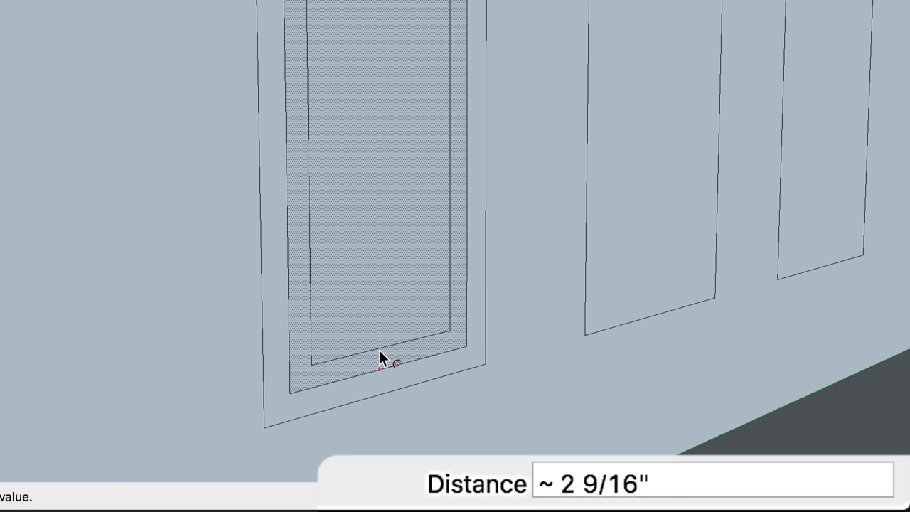
type("1\"")
key("Return")
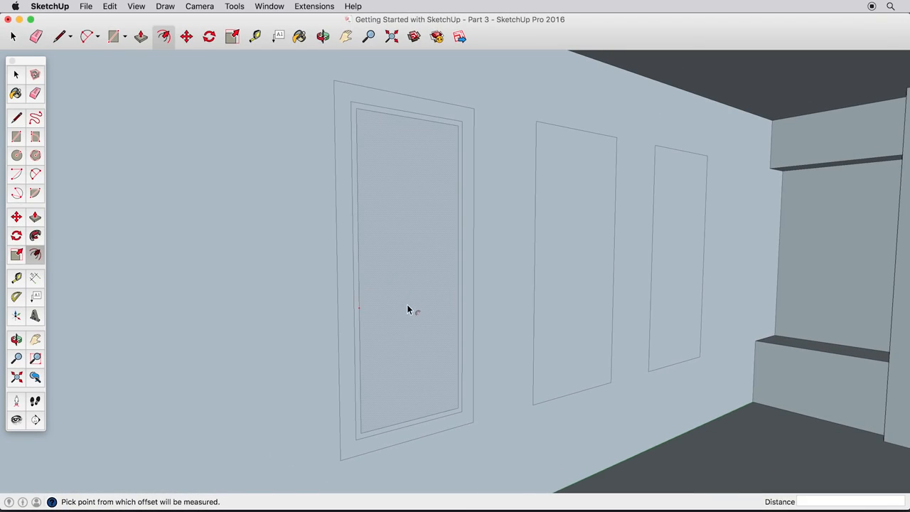
Divide the innermost rectangle into four panes with vertical and horizontal lines through its edge midpoints.
left_click(16, 117)
left_click(411, 119)
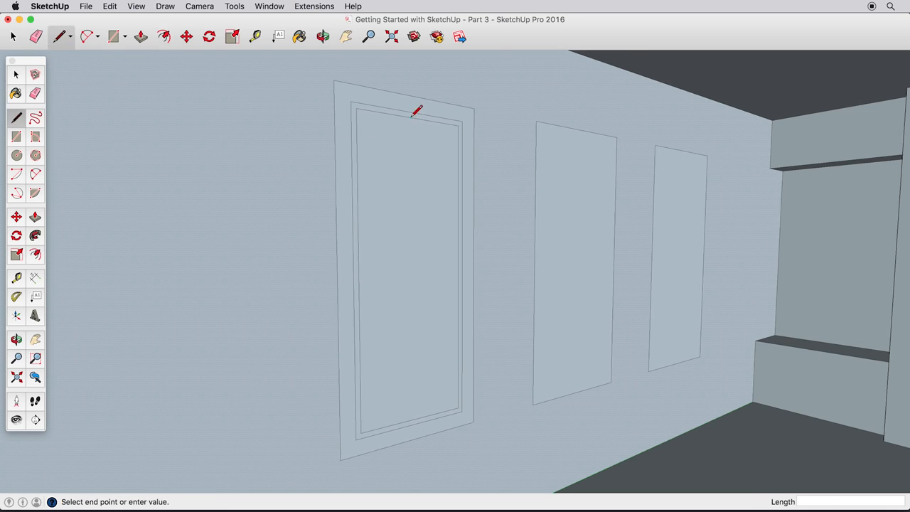
left_click(413, 418)
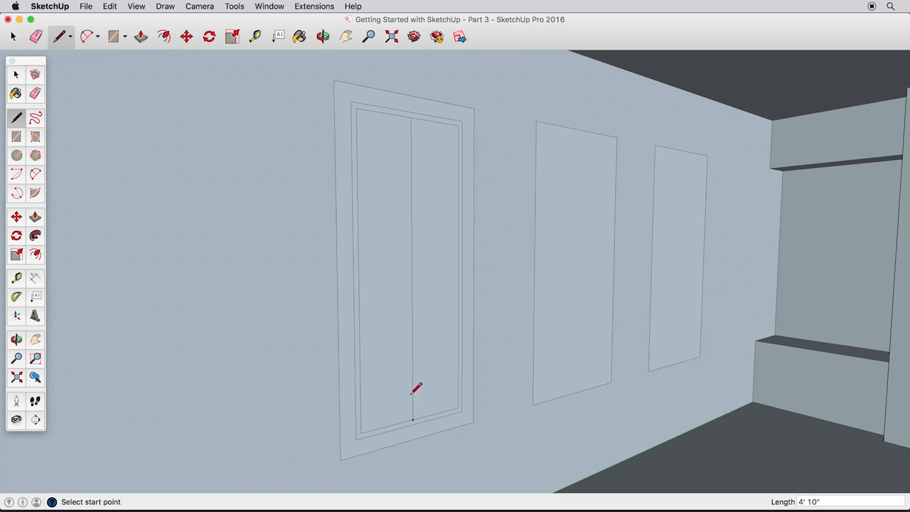
left_click(360, 273)
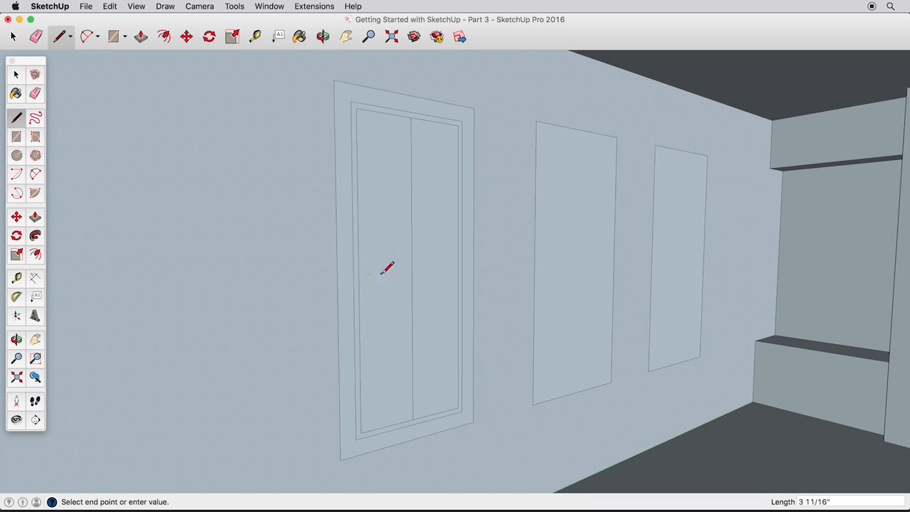
left_click(458, 270)
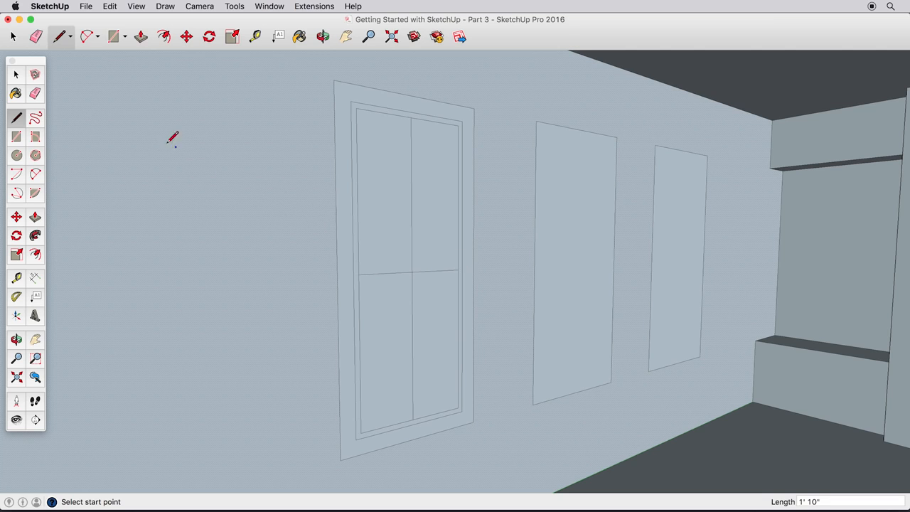
Offset the outline of the upper pane nearer the back wall 1/2" inward.
left_click(17, 75)
left_click(446, 212)
left_click(35, 256)
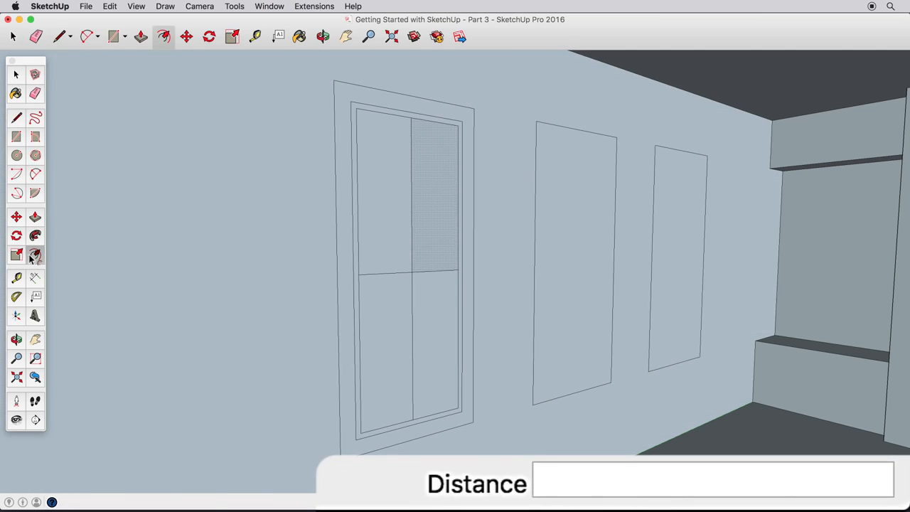
left_click(431, 271)
type("1/2\"")
key("Return")
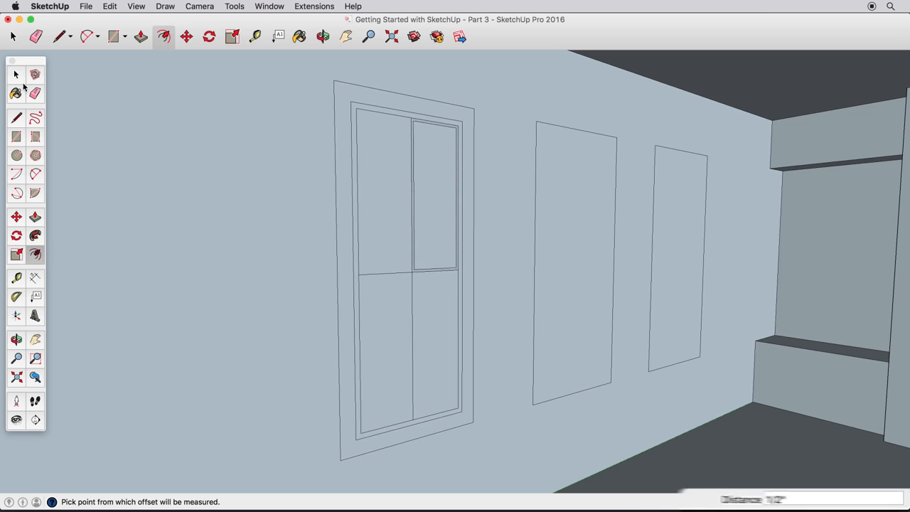
Repeat the 1/2" inward offset on the other three window panes.
key("space")
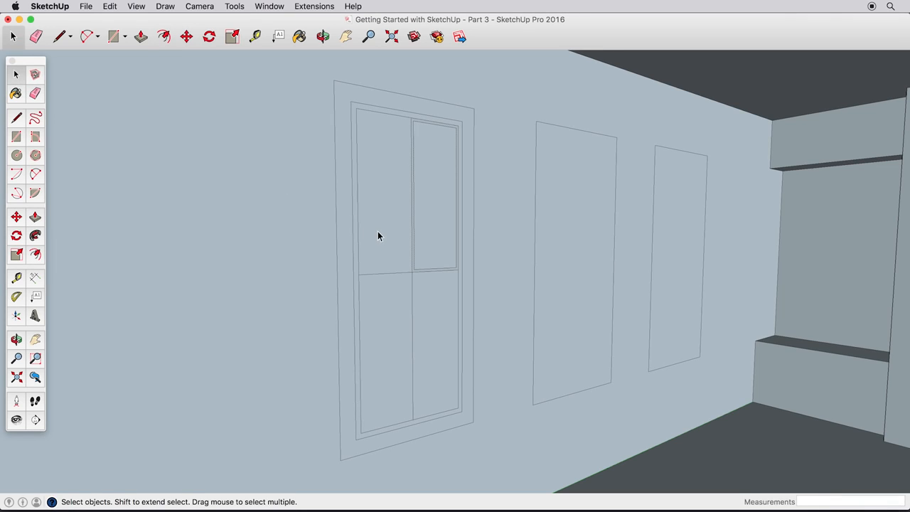
left_click(36, 255)
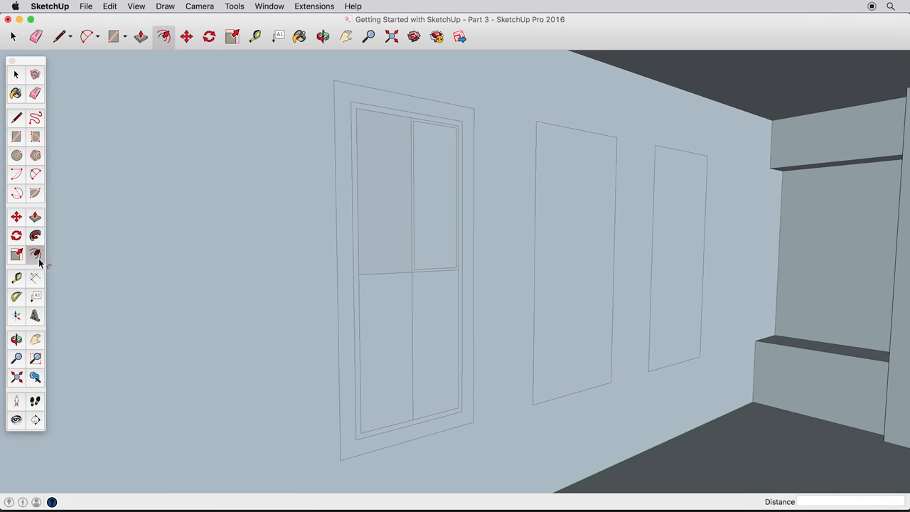
double_click(389, 271)
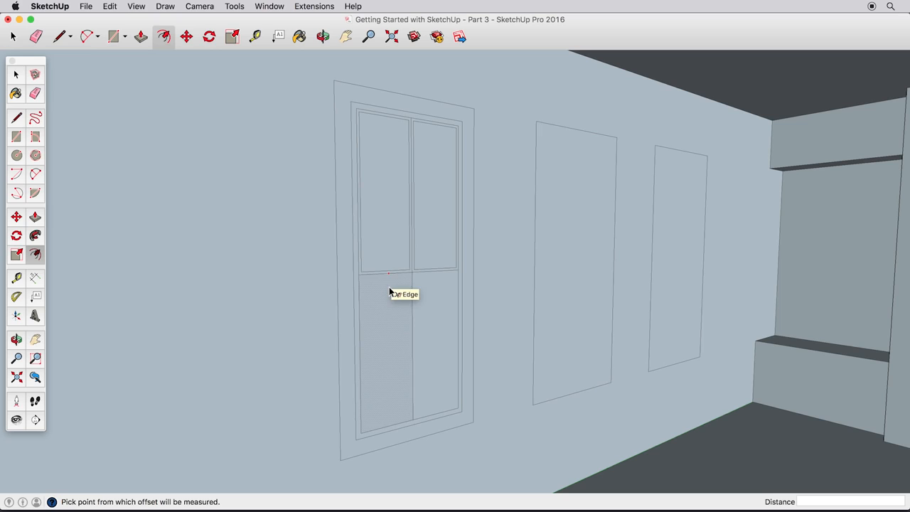
double_click(390, 289)
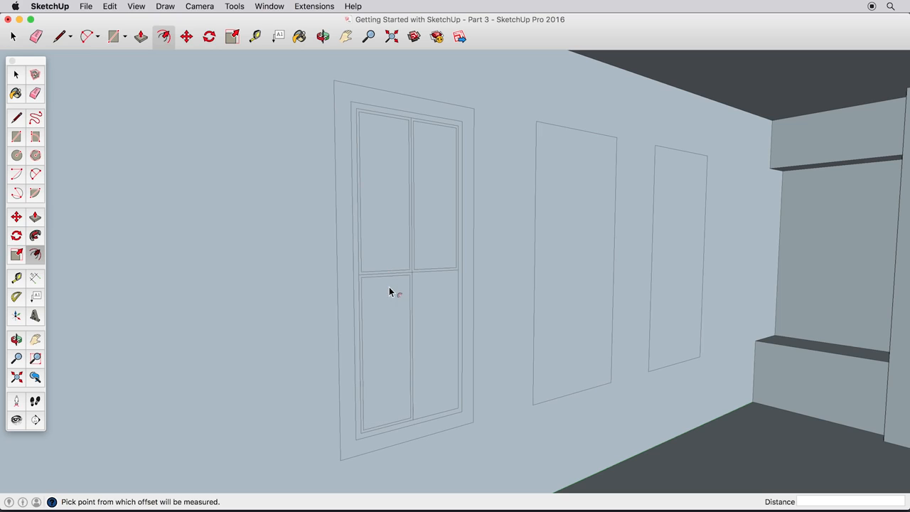
double_click(434, 289)
Push all four inner pane faces 2 1/2" into the wall.
left_click(35, 216)
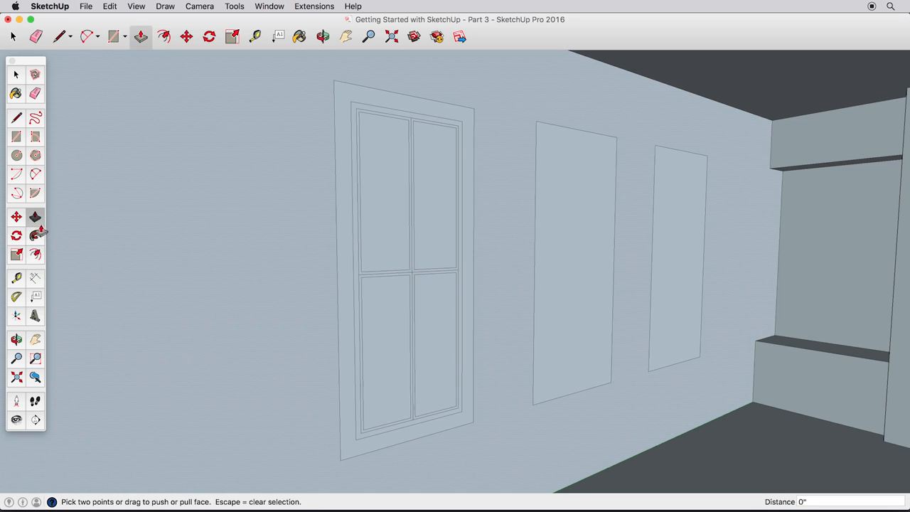
middle_click_drag(406, 240, 436, 247)
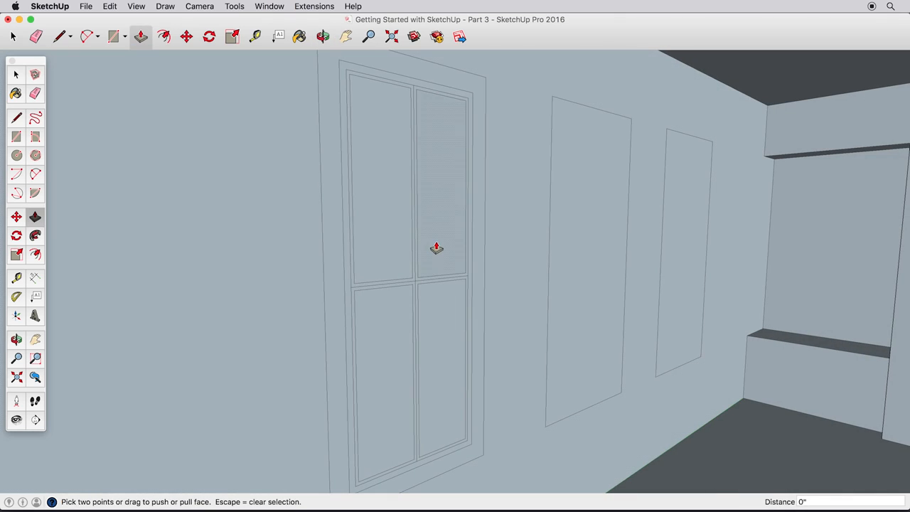
left_click_drag(436, 248, 425, 251)
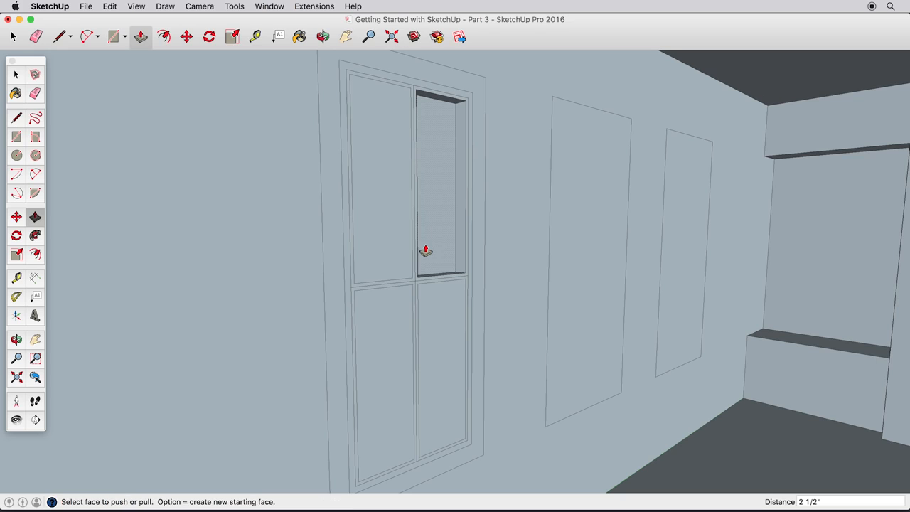
double_click(448, 313)
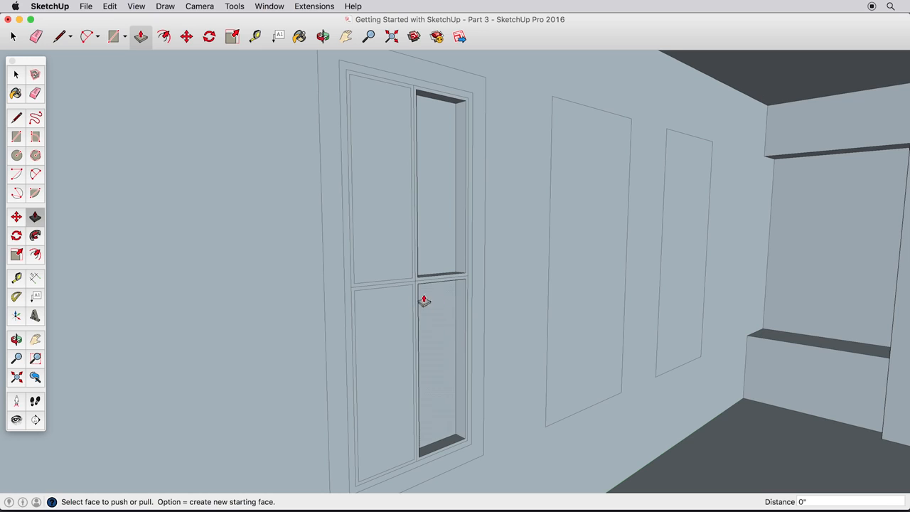
double_click(390, 263)
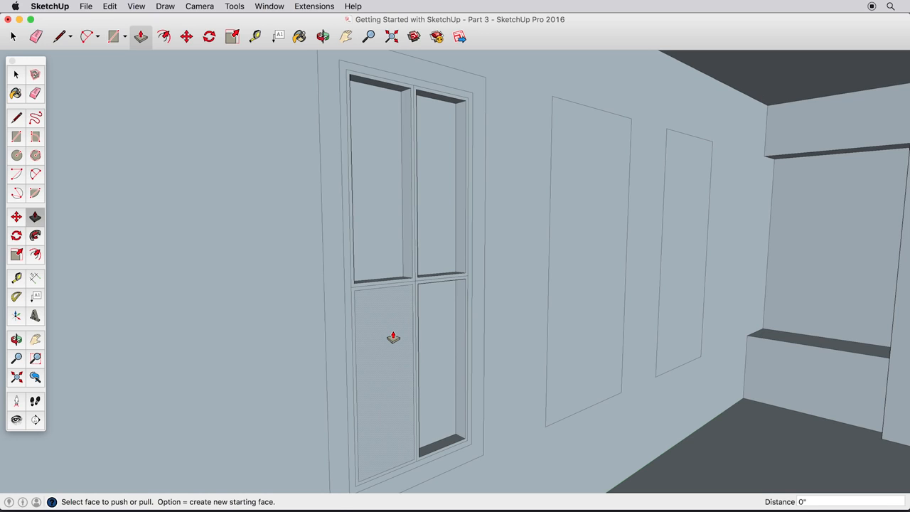
double_click(393, 338)
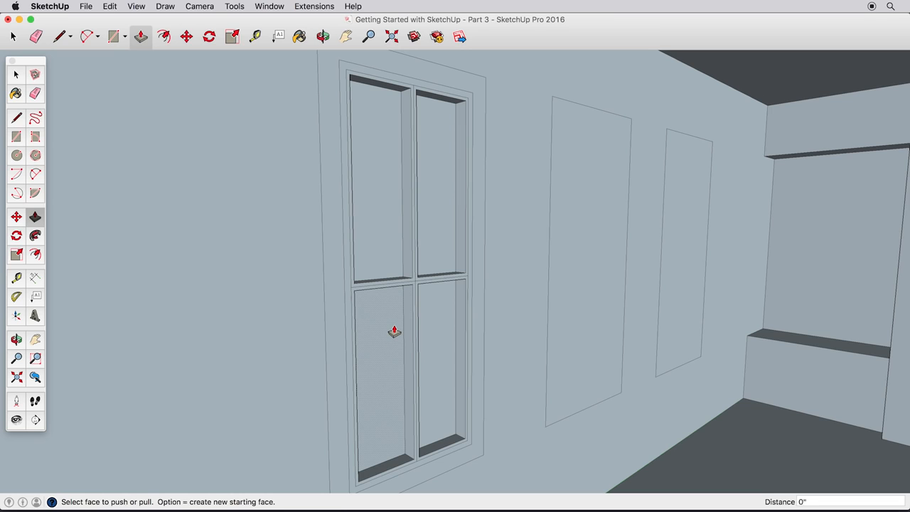
Erase the leftover dividing lines along the middle of the bars between the four panes.
left_click(37, 93)
scroll(427, 281, "up", 5)
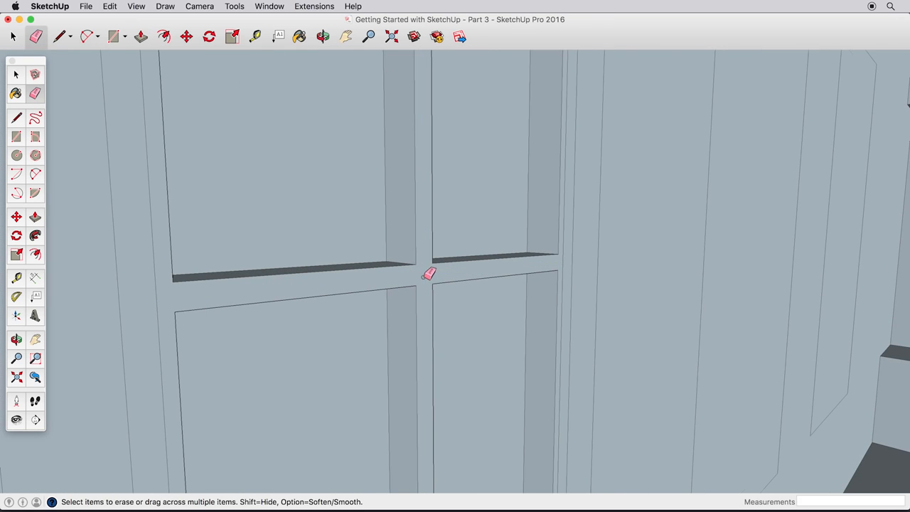
scroll(430, 271, "down", 4)
scroll(430, 273, "down", 2)
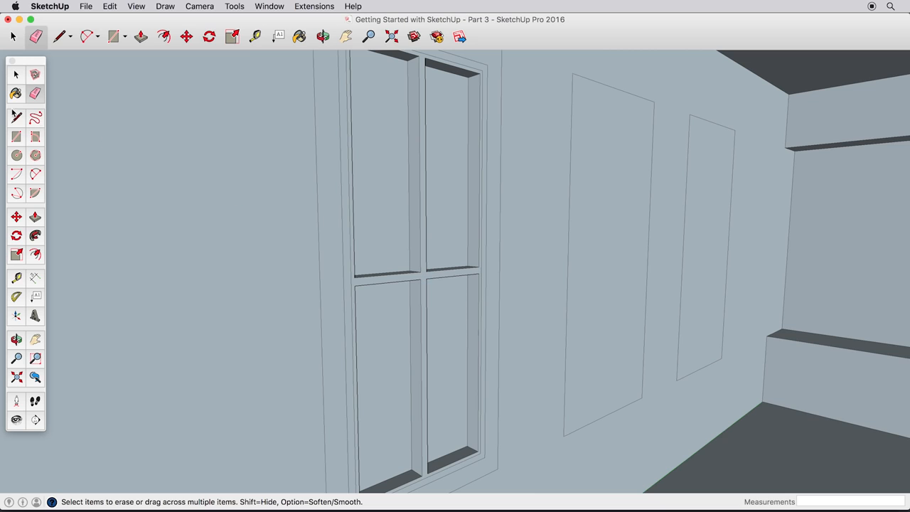
Push the cross-bar face 1 7/8" into the wall and the 1" border around it 1 3/16".
left_click(36, 217)
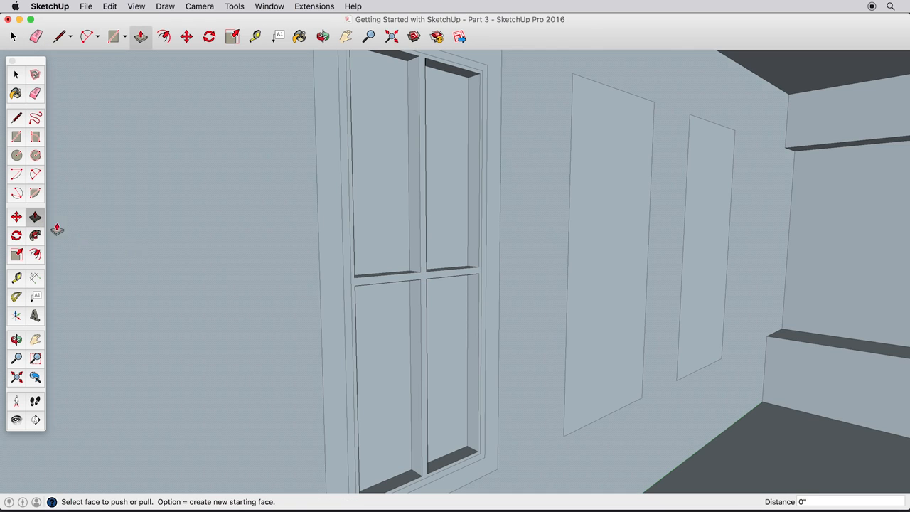
double_click(418, 283)
left_click(419, 280)
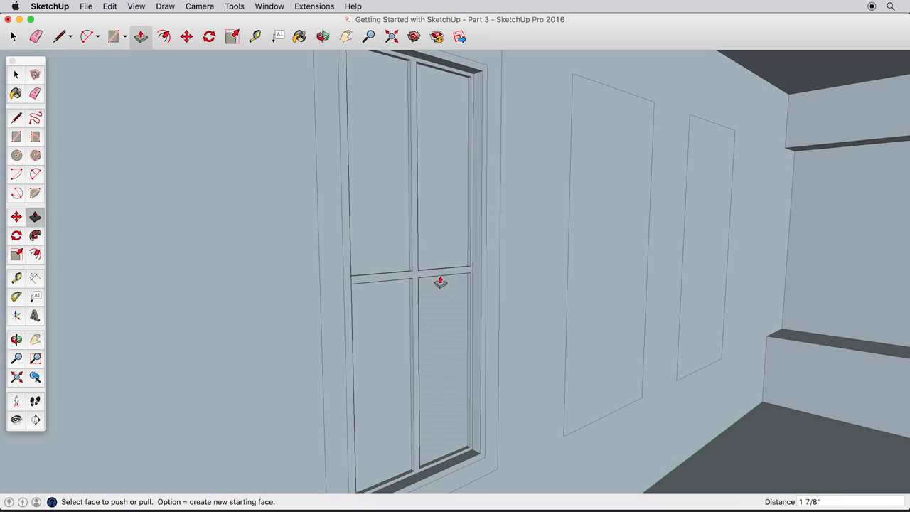
left_click(478, 281)
left_click(476, 282)
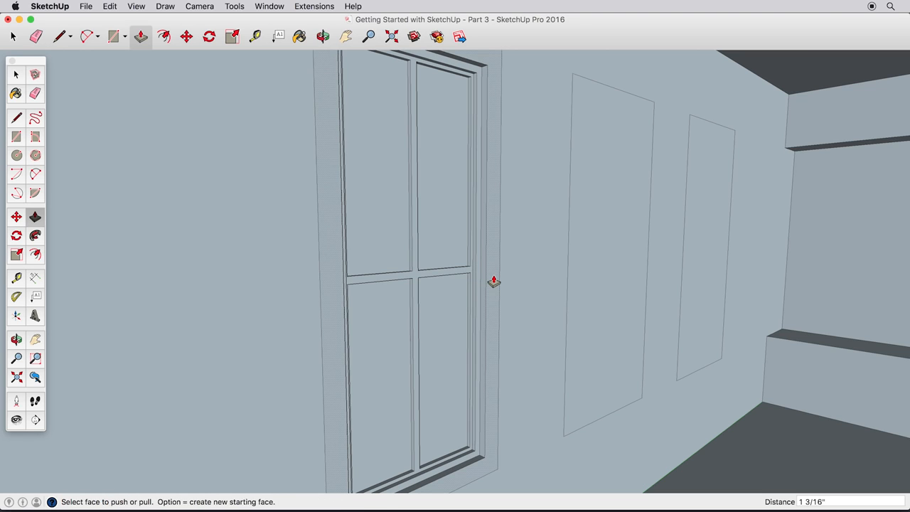
Pull the 3" outer window trim slightly out from the wall.
left_click(493, 283)
left_click(496, 283)
mouse_move(495, 284)
middle_mouse_down()
mouse_move(473, 284)
mouse_move(459, 270)
mouse_move(498, 297)
middle_mouse_up()
key("space")
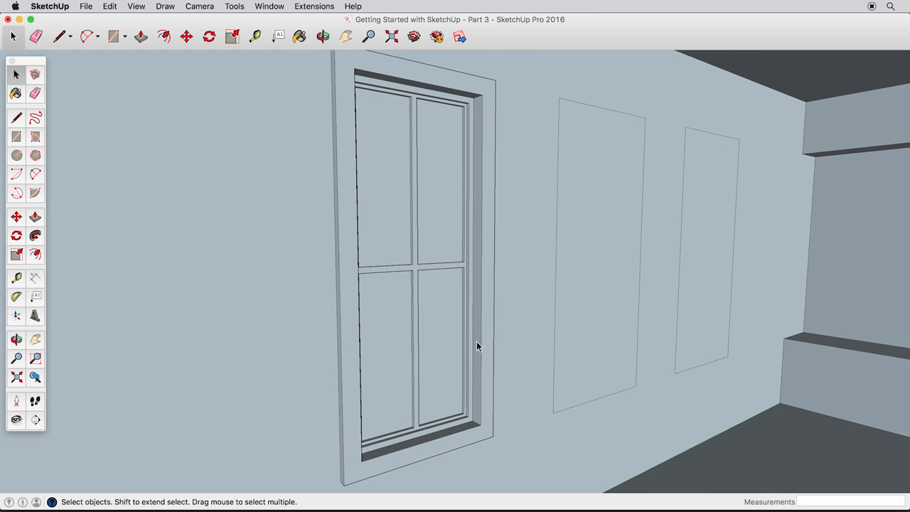
Offset the middle window outline inward by 3", and offset the resulting inner rectangle inward by 1" to match the first window.
middle_click_drag(448, 321, 384, 321)
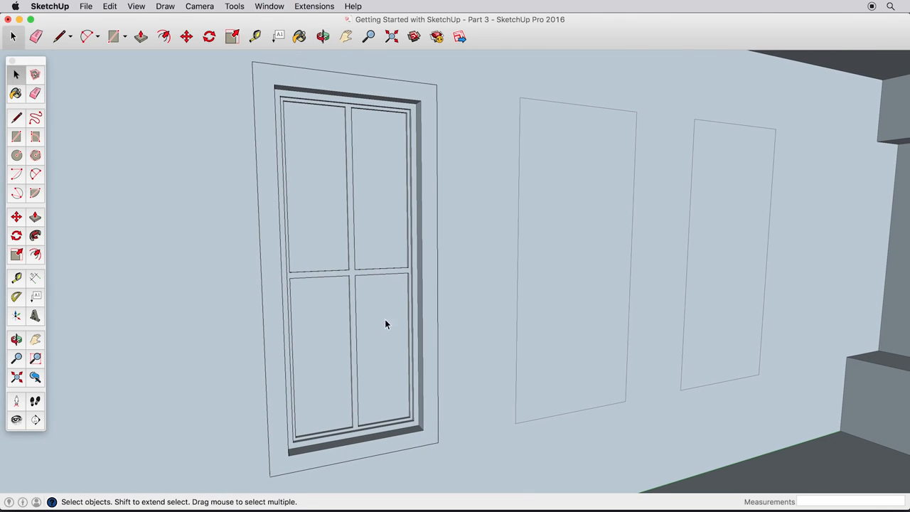
left_click(35, 256)
left_click(553, 413)
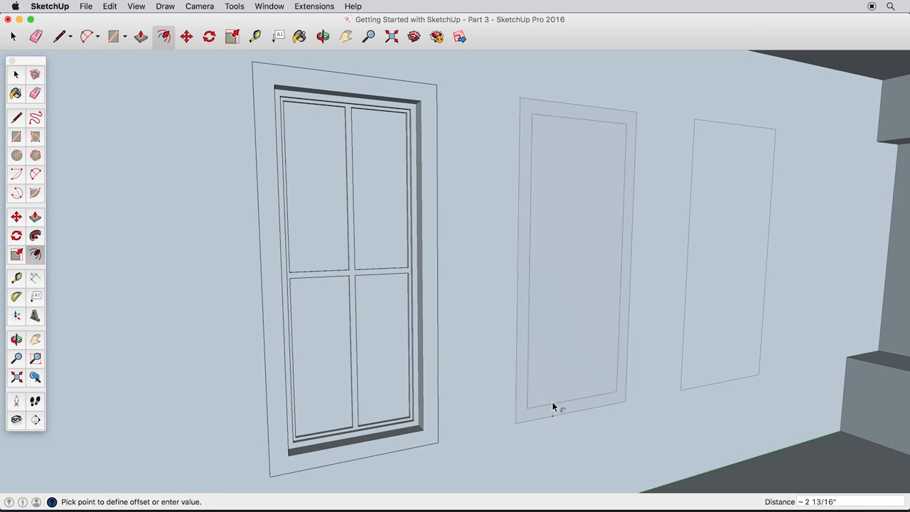
left_click(423, 430)
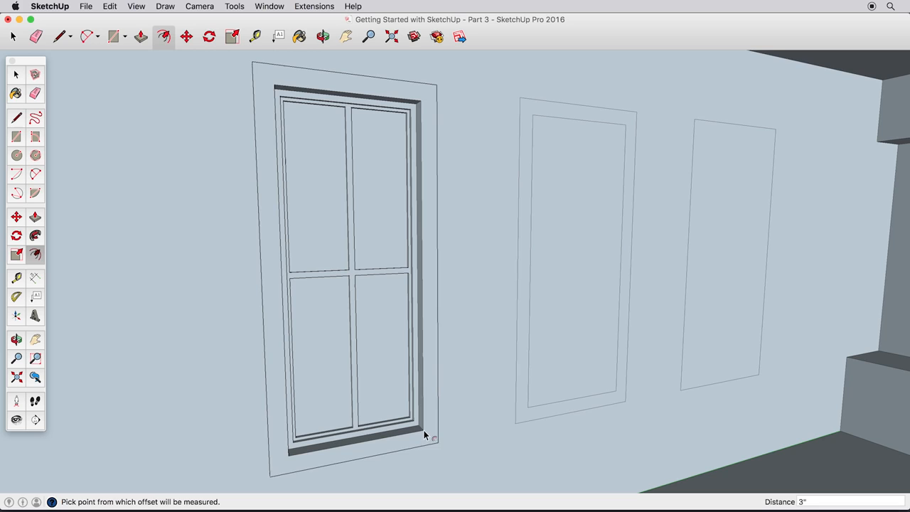
left_click(551, 403)
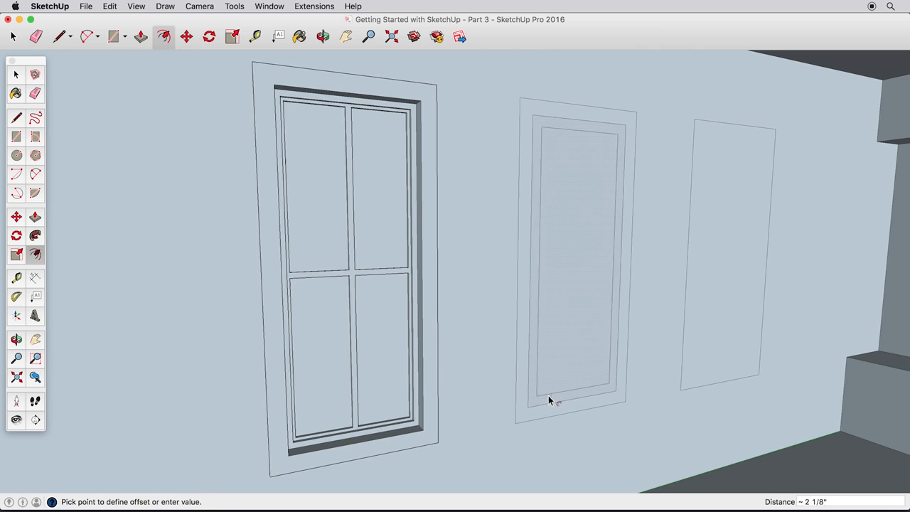
left_click(413, 421)
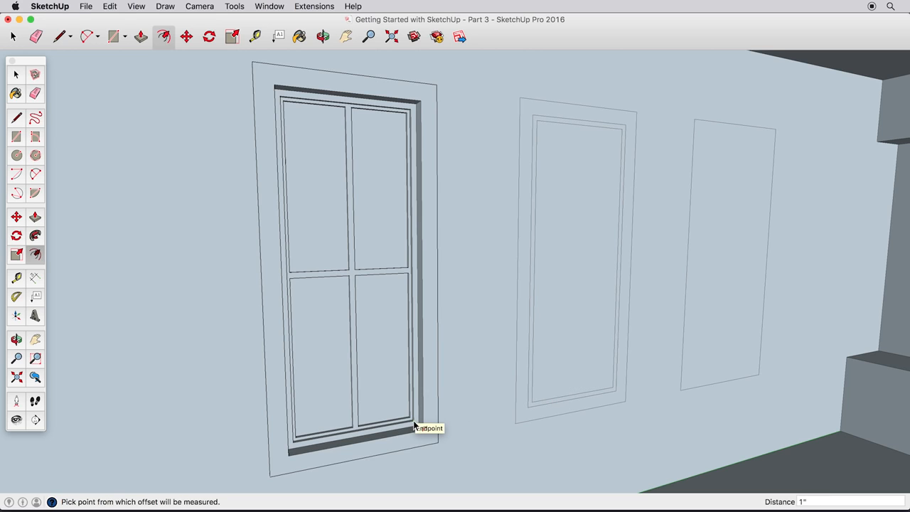
Divide the middle window's innermost rectangle into four panes with a vertical and a horizontal line through its edge midpoints.
left_click(17, 118)
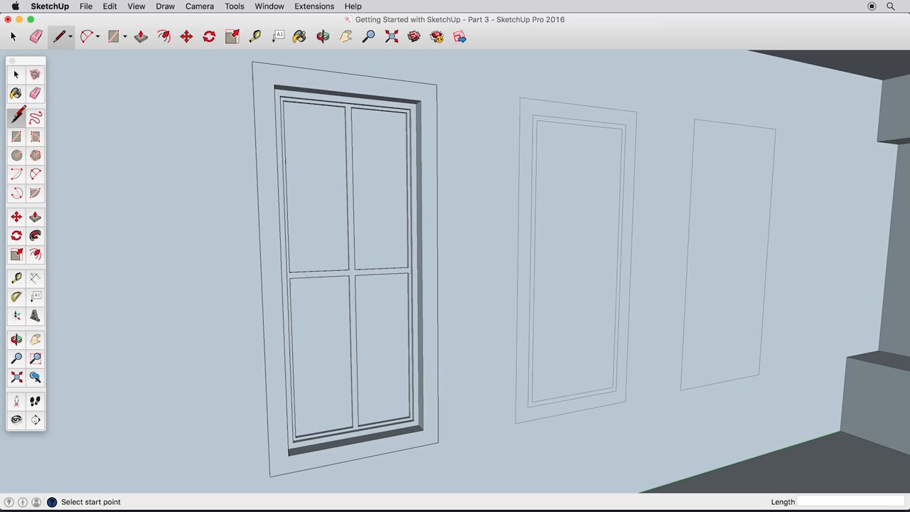
left_click(581, 125)
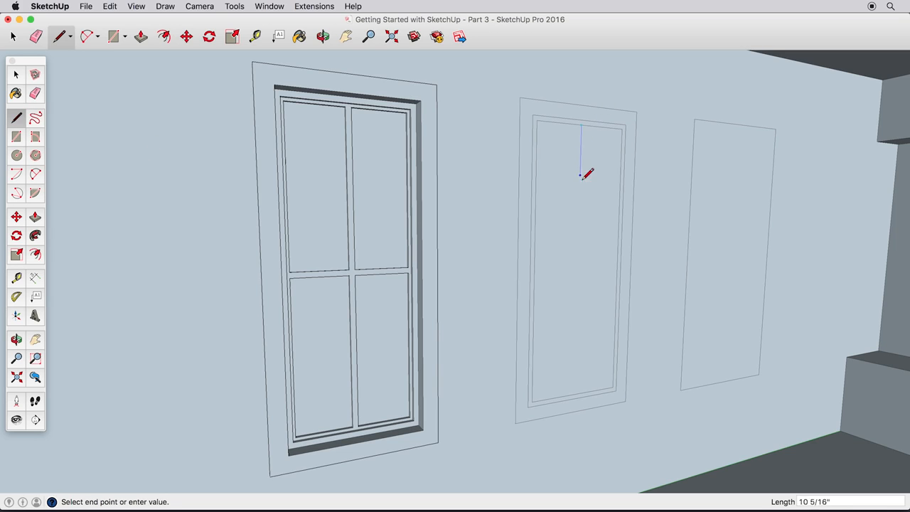
left_click(576, 392)
left_click(535, 264)
left_click(617, 263)
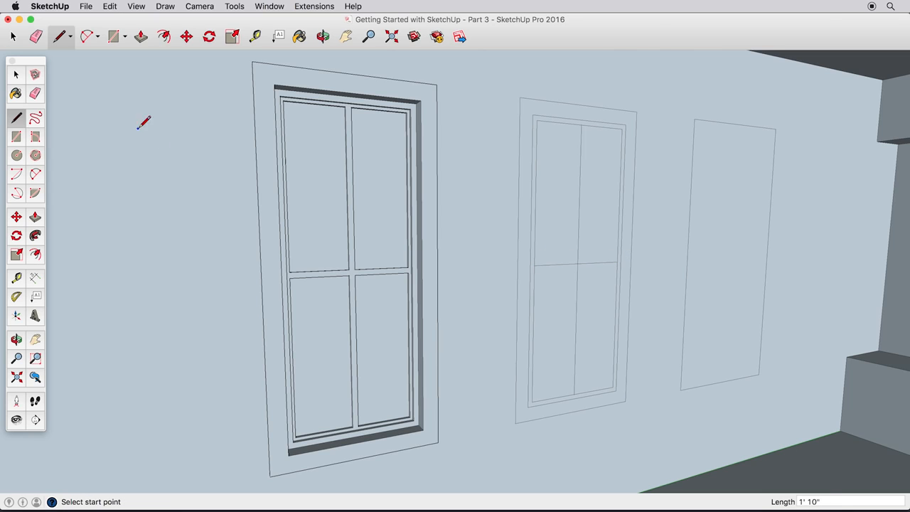
Offset the edges of each of the middle window's four panes inward by 1/2".
left_click(15, 74)
left_click(35, 254)
left_click(589, 264)
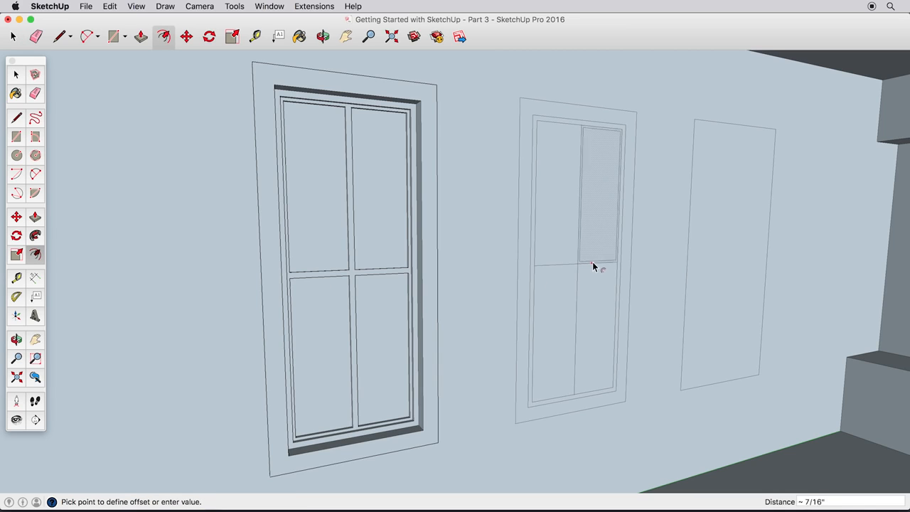
left_click(387, 272)
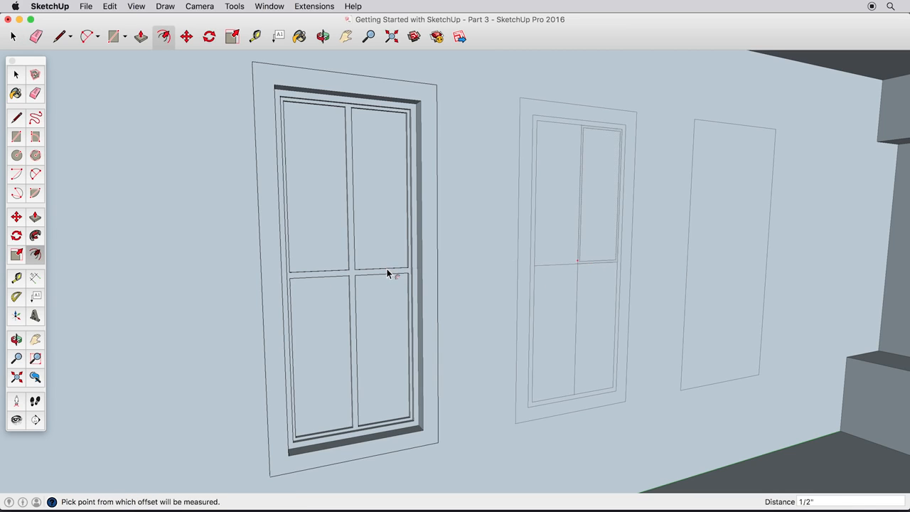
double_click(567, 253)
double_click(561, 284)
double_click(595, 290)
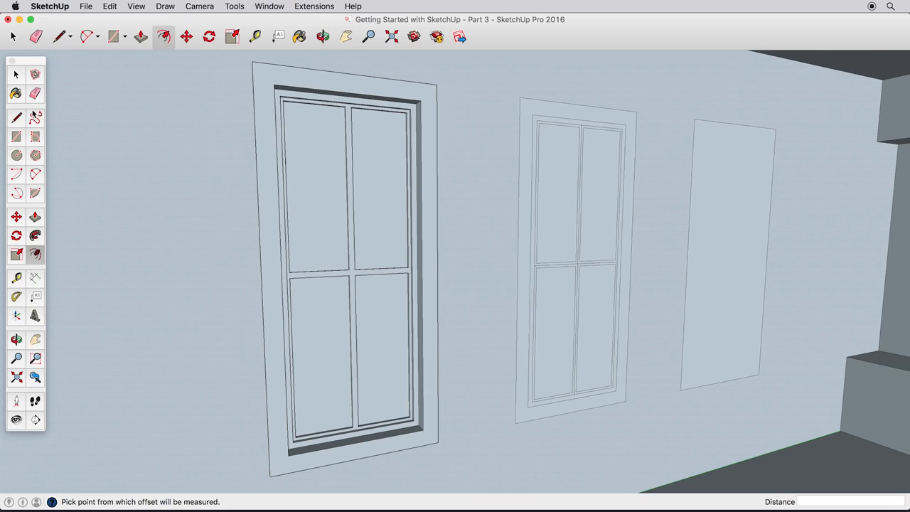
Push the middle window's four panes in to the depth of the first window's panes and erase the dividing lines between them.
left_click(35, 217)
left_click(591, 239)
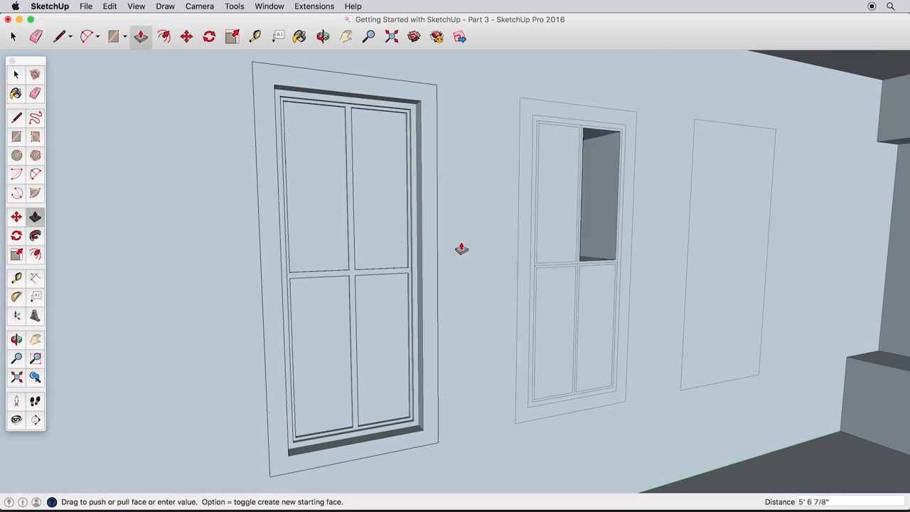
left_click(394, 246)
double_click(590, 298)
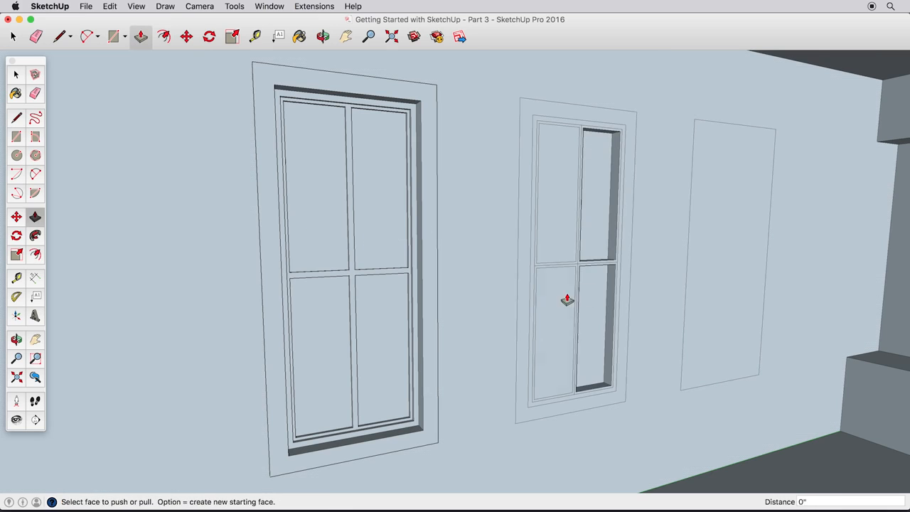
double_click(562, 285)
double_click(563, 259)
left_click(34, 95)
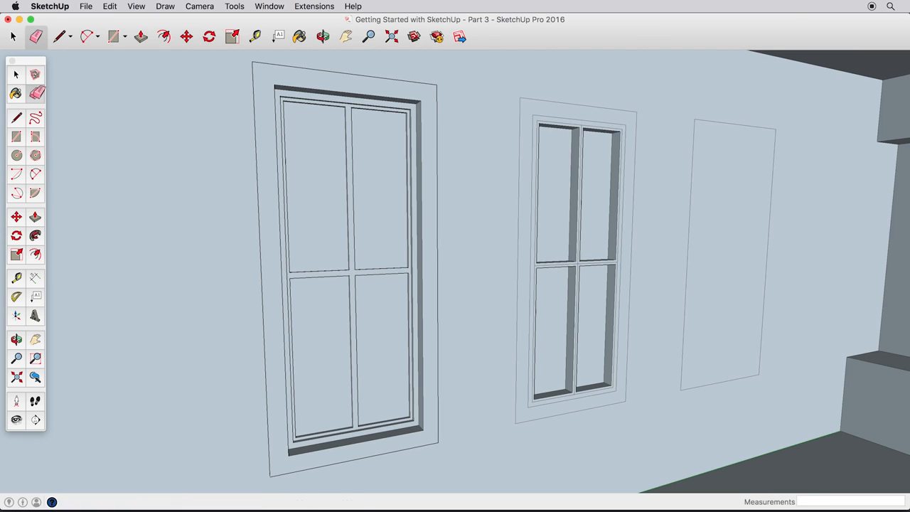
left_click(583, 260)
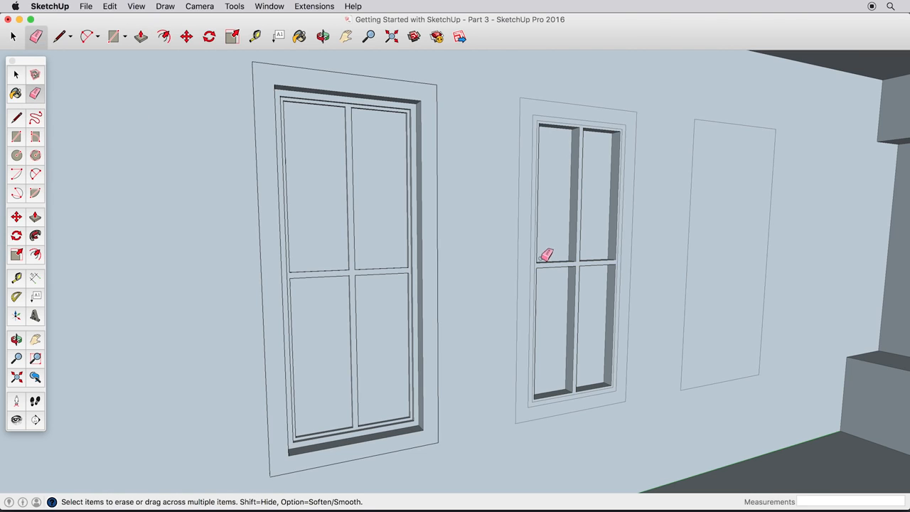
Push or pull the middle window's cross bars, 1" border and outer trim to the depths of the matching parts on the first window.
left_click(34, 216)
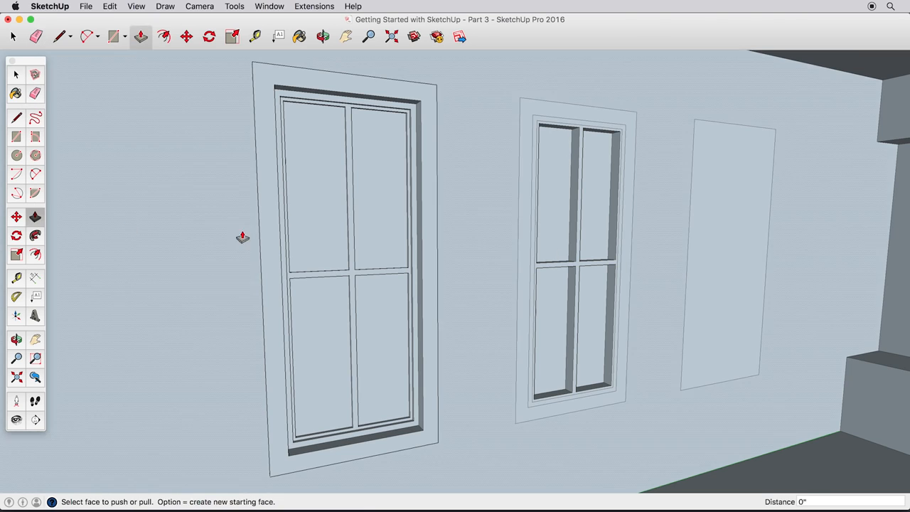
left_click(577, 268)
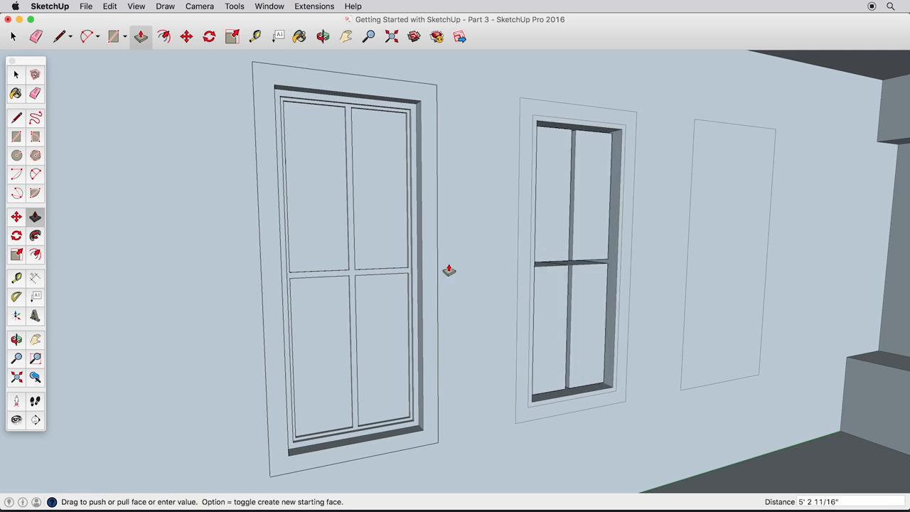
left_click(411, 274)
left_click(591, 265)
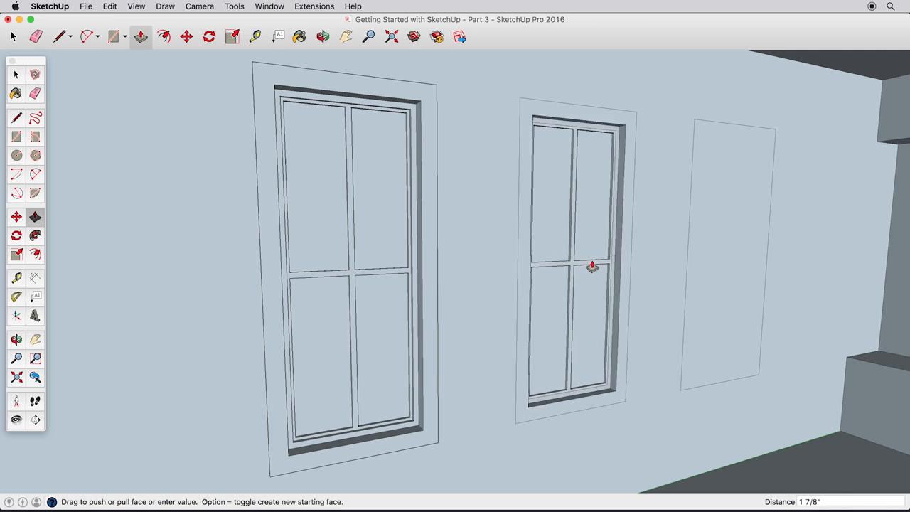
left_click(417, 288)
left_click(619, 271)
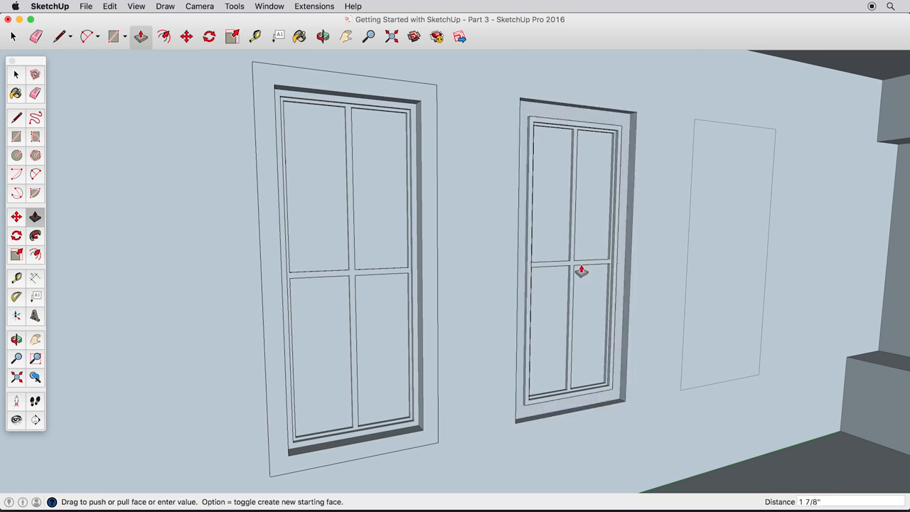
left_click(429, 283)
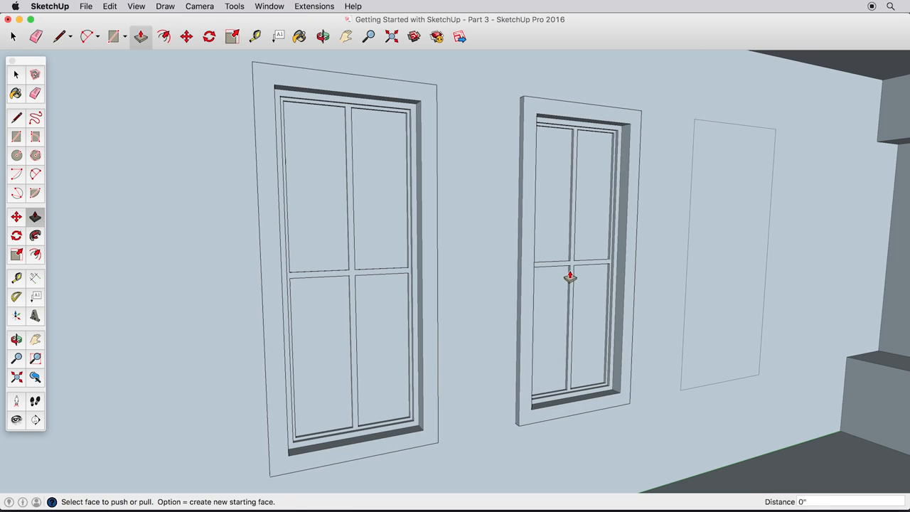
key("space")
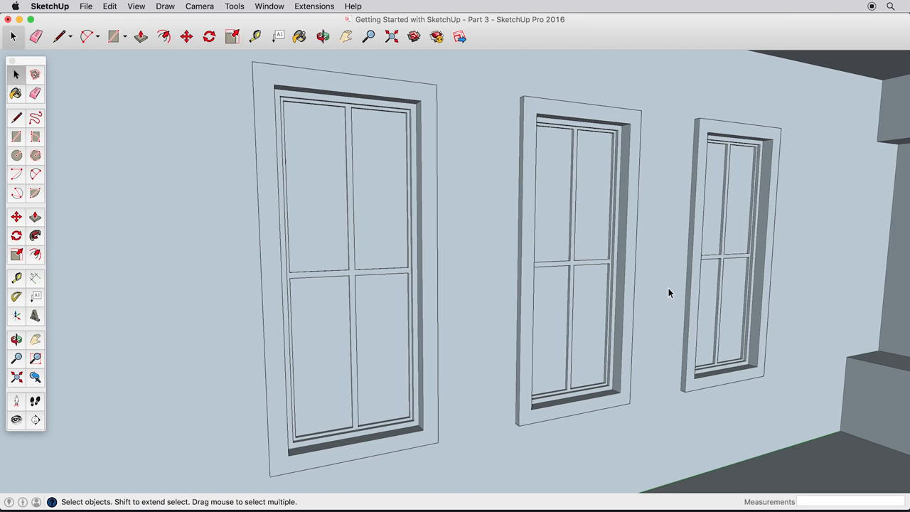
Paint the window wall and the fronts and tops of both lower built-in units dark green.
scroll(666, 306, "down", 5)
middle_click_drag(666, 306, 574, 261, "shift")
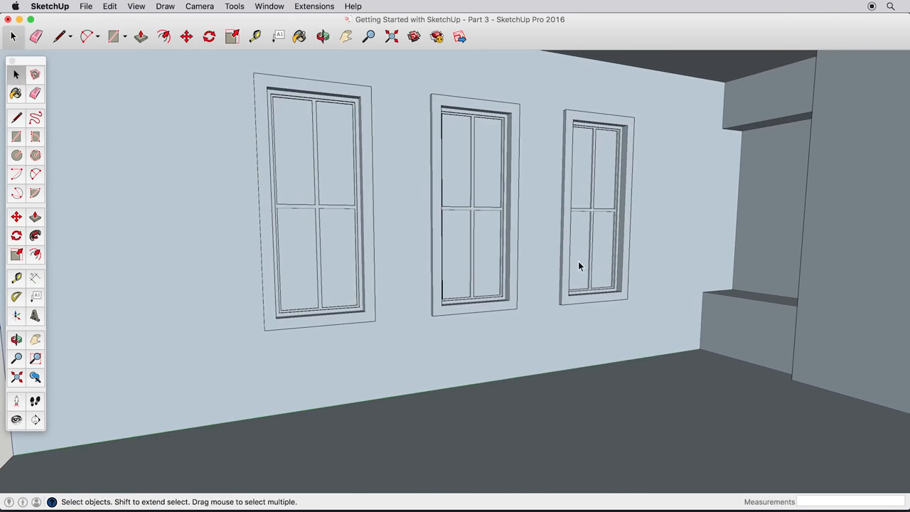
scroll(574, 261, "down", 3)
scroll(618, 282, "down", 3)
middle_click_drag(617, 283, 716, 308)
scroll(688, 310, "up", 3)
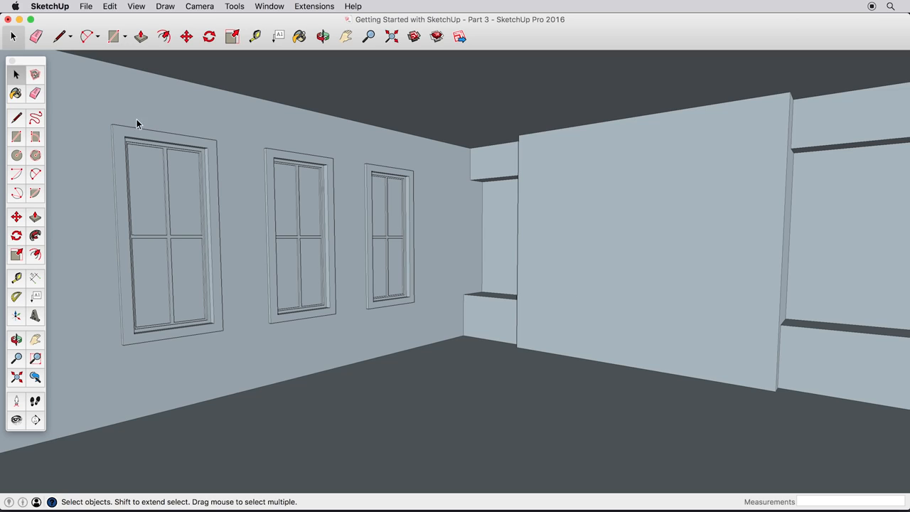
left_click(16, 93)
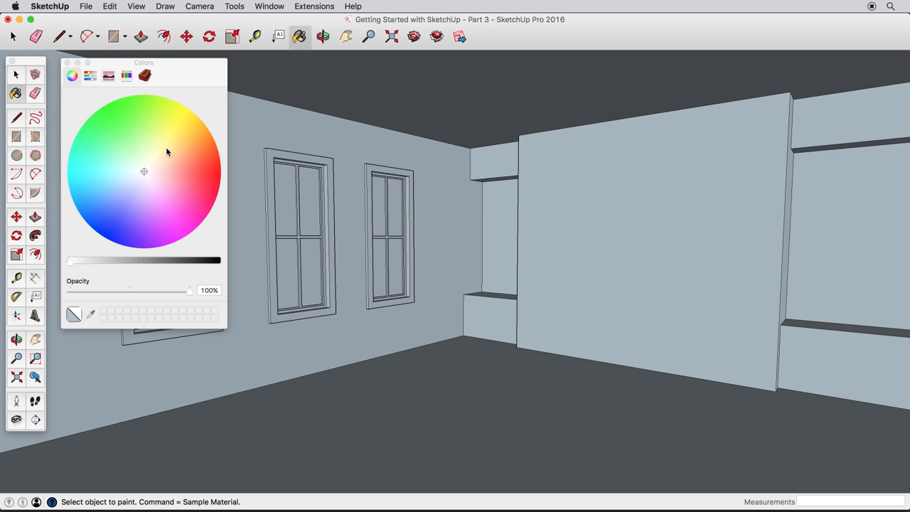
left_click(128, 119)
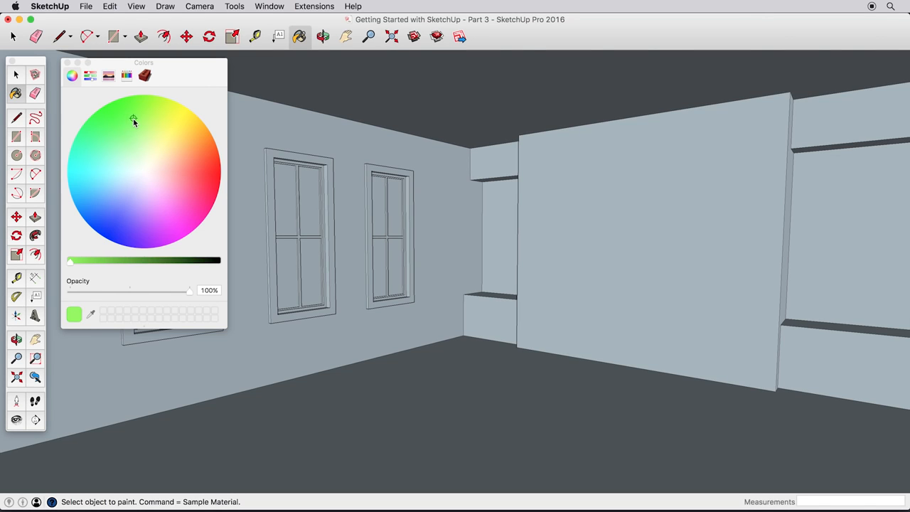
left_click_drag(139, 261, 173, 263)
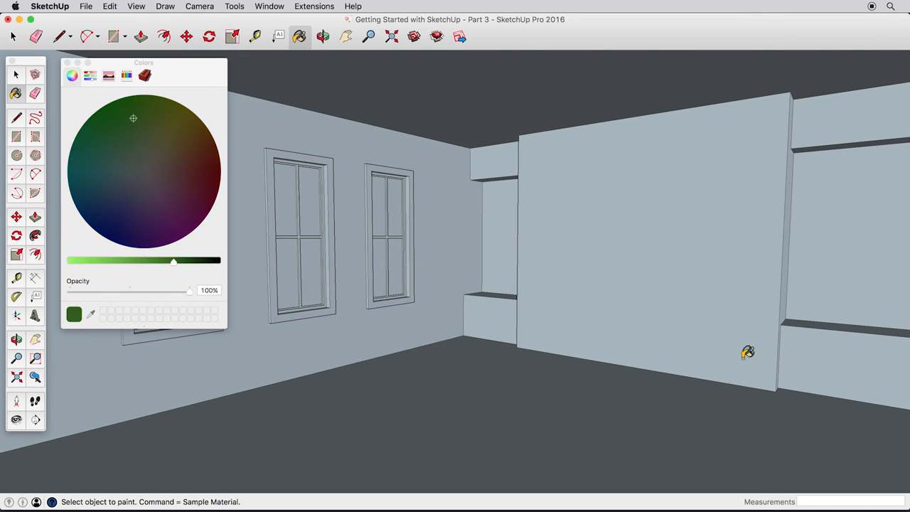
left_click(835, 355)
left_click(500, 319)
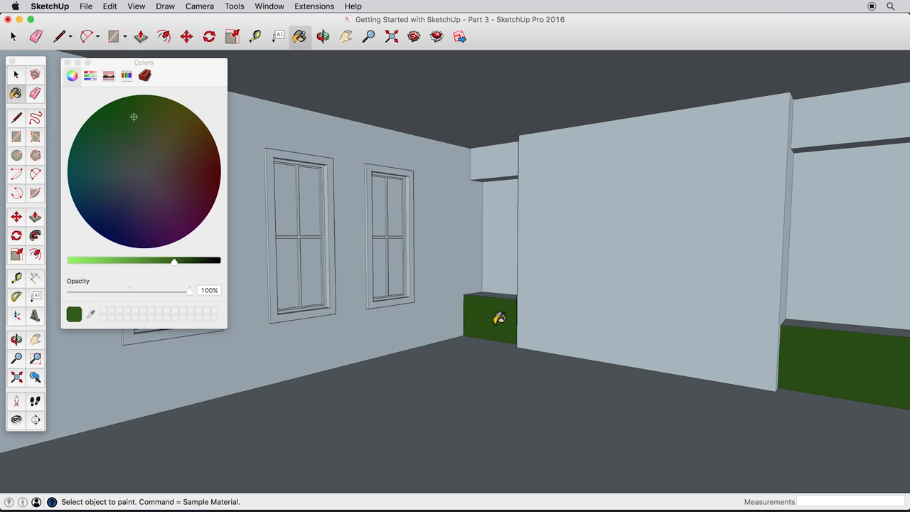
left_click(448, 314)
left_click(506, 294)
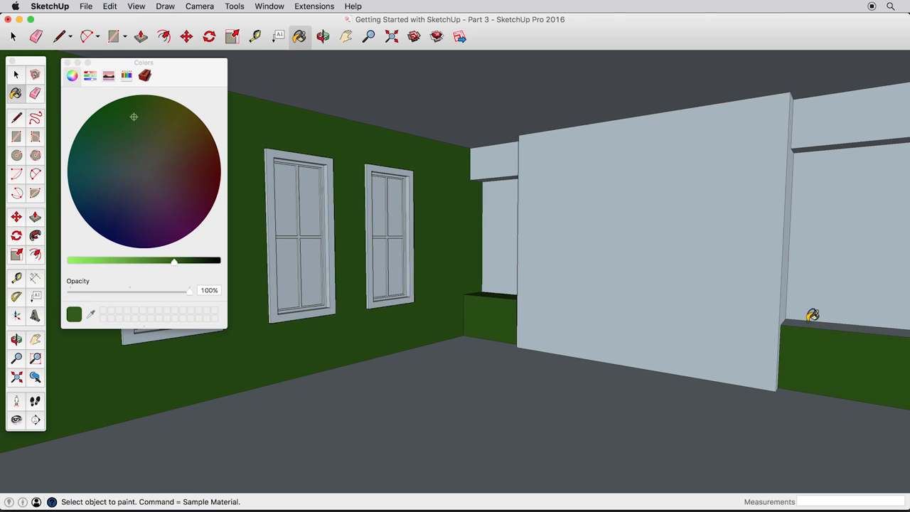
left_click(813, 319)
Choose a muted olive-tan colour and paint the wall recess right of the centre block and the upper unit's front and underside.
left_click_drag(168, 162, 161, 146)
left_click(145, 260)
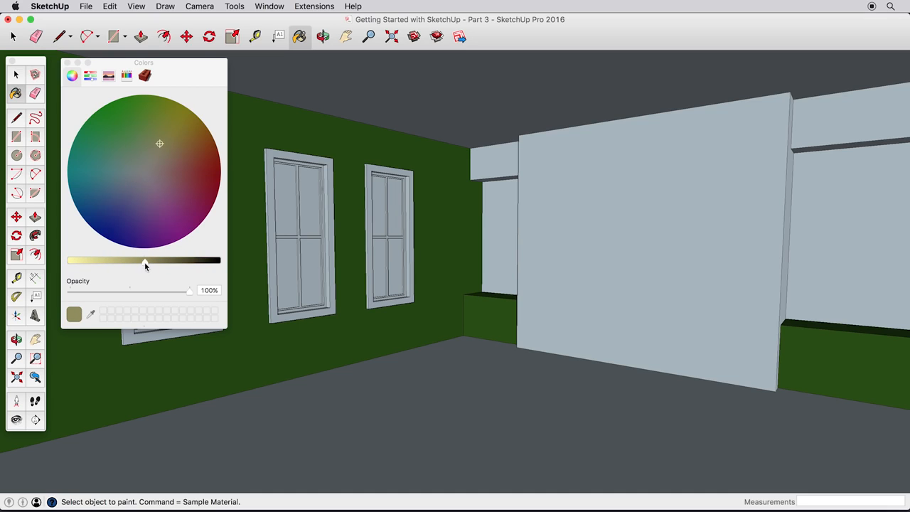
left_click(857, 274)
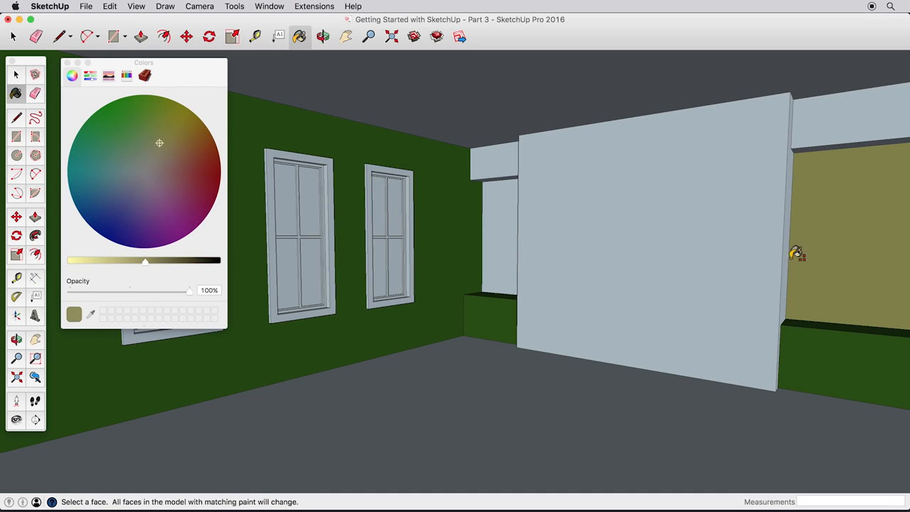
middle_click_drag(746, 260, 735, 243)
left_click(726, 155)
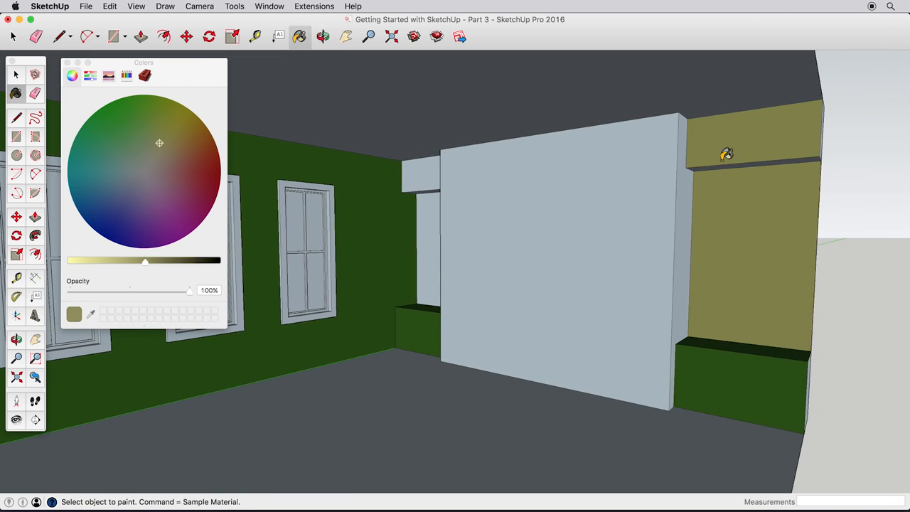
left_click(726, 163)
Paint the centre block's side and front, plus the recess and upper unit beside the window wall, in the same olive-tan.
left_click(685, 190)
left_click(621, 209)
mouse_move(621, 209)
middle_mouse_down()
mouse_move(564, 246)
mouse_move(542, 240)
middle_mouse_up()
left_click(542, 240)
left_click(539, 183)
mouse_move(539, 183)
middle_mouse_down()
mouse_move(538, 209)
mouse_move(534, 183)
middle_mouse_up()
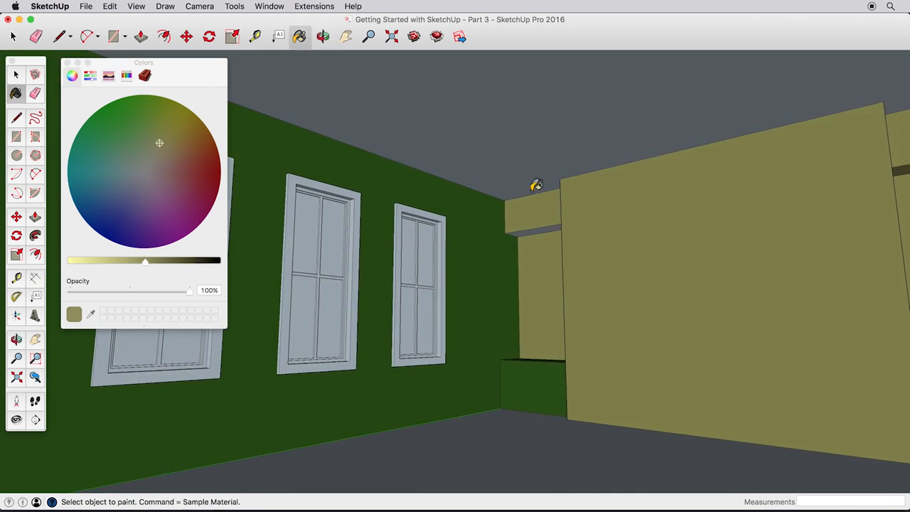
left_click(551, 229)
Choose a light teal colour and paint all four panes of the first window.
mouse_move(558, 248)
middle_mouse_down()
mouse_move(568, 315)
mouse_move(578, 256)
mouse_move(583, 266)
mouse_move(519, 271)
mouse_move(506, 263)
mouse_move(507, 280)
mouse_move(601, 274)
mouse_move(500, 274)
mouse_move(513, 274)
middle_mouse_up()
scroll(498, 263, "up", 3)
scroll(513, 274, "up", 2)
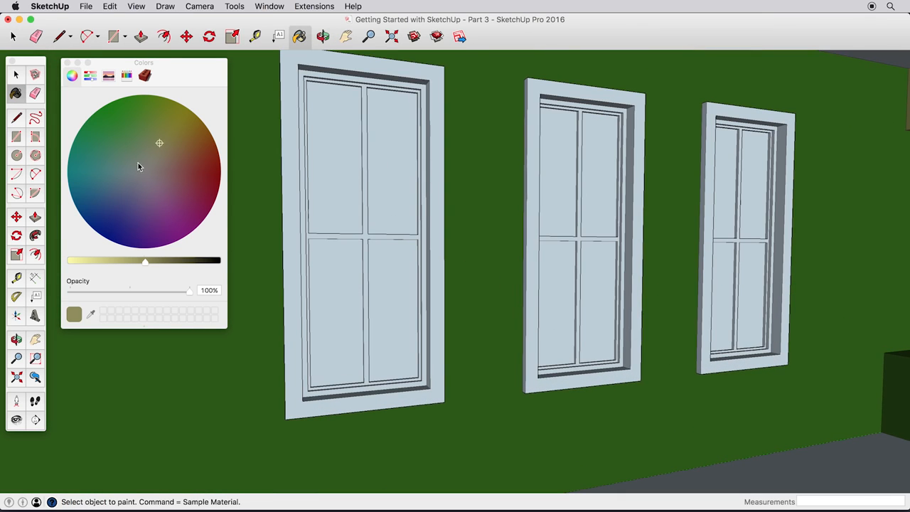
left_click_drag(133, 261, 117, 263)
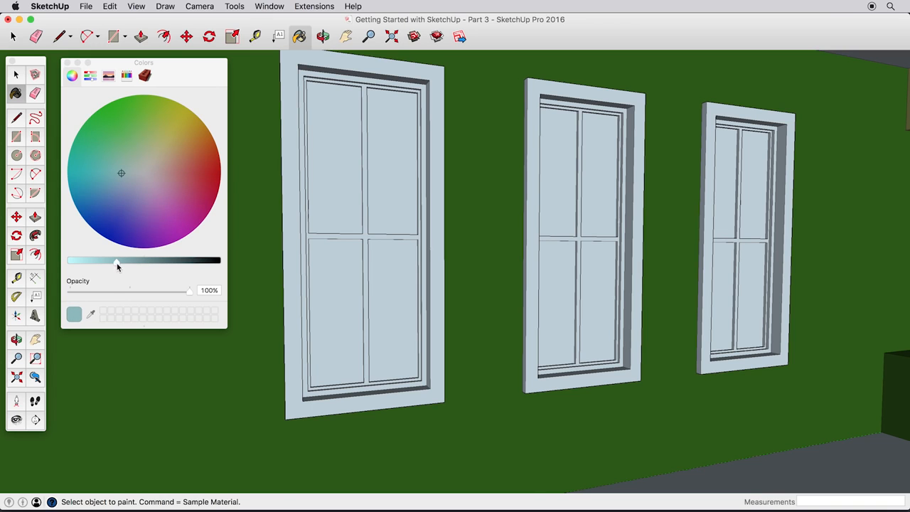
left_click(336, 198)
left_click(398, 198)
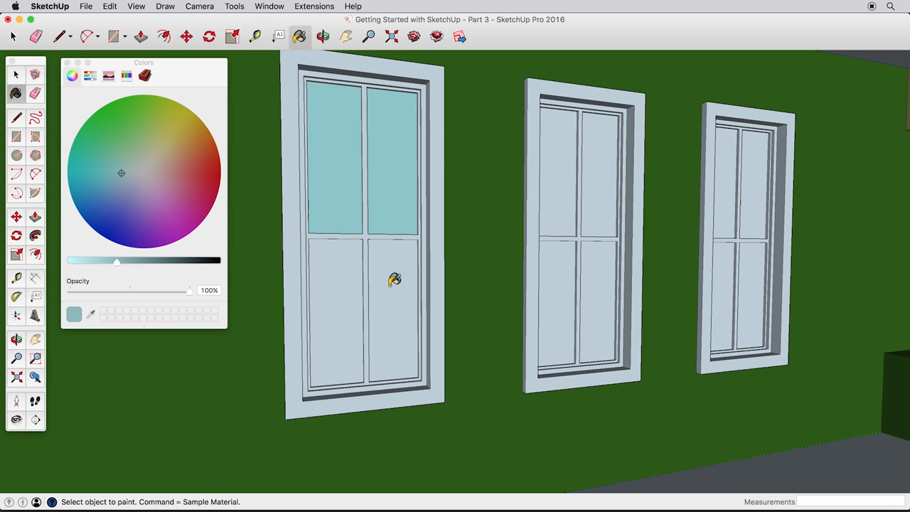
left_click(395, 280)
left_click(346, 283)
scroll(440, 262, "up", 2)
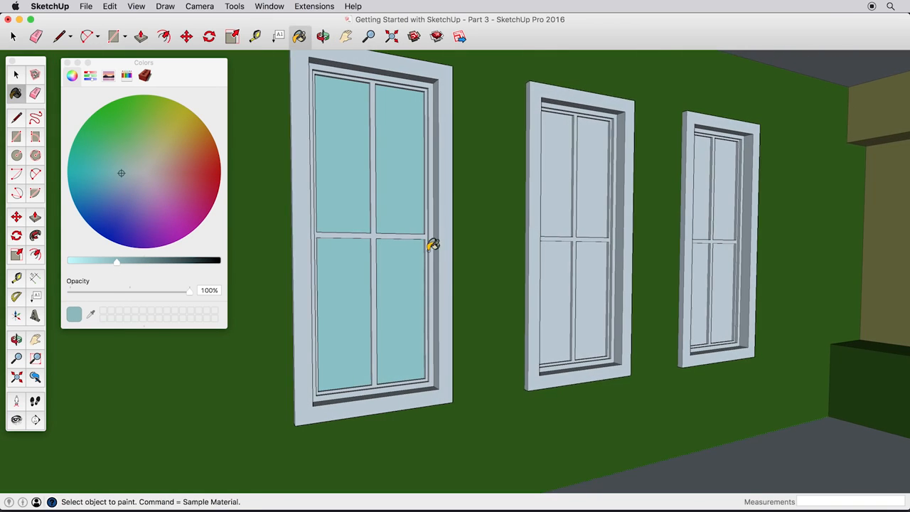
Choose a dark brown colour and paint all connected, matching frame and trim faces of the first window.
scroll(436, 241, "up", 3)
scroll(448, 261, "down", 4)
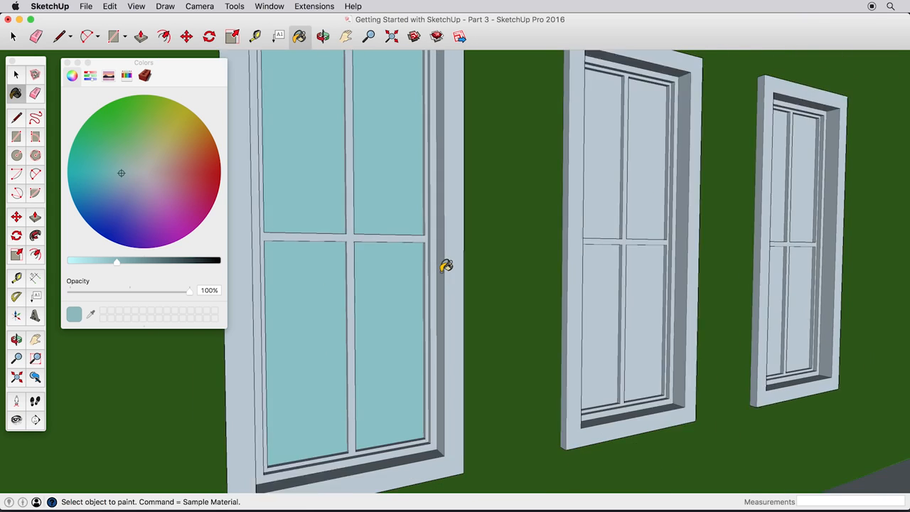
scroll(439, 270, "down", 2)
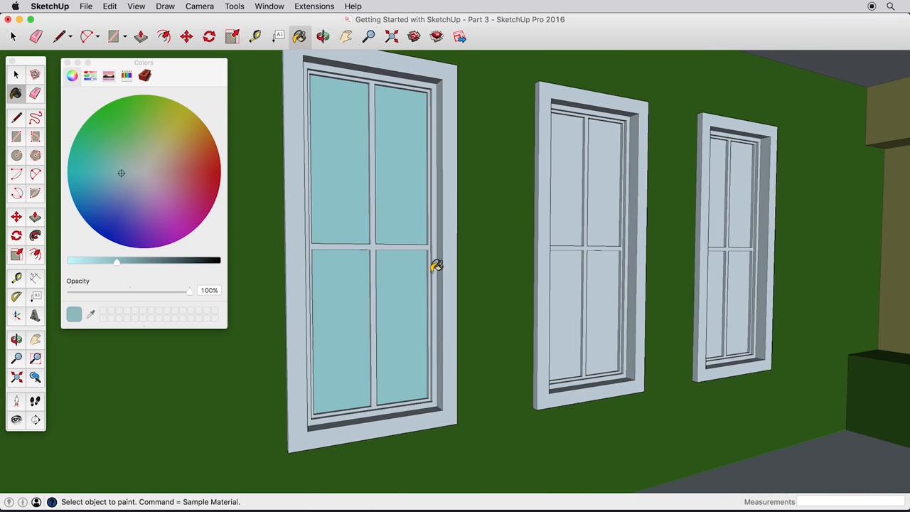
left_click(173, 155)
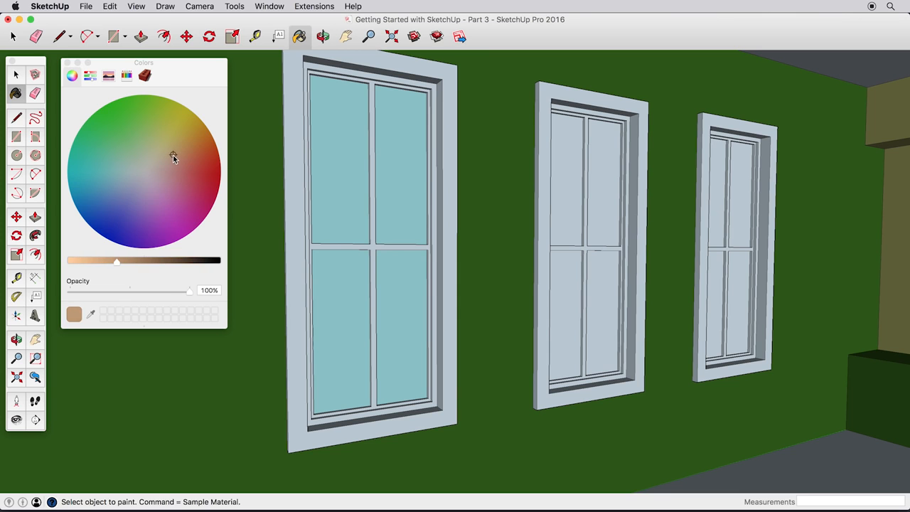
left_click(177, 260)
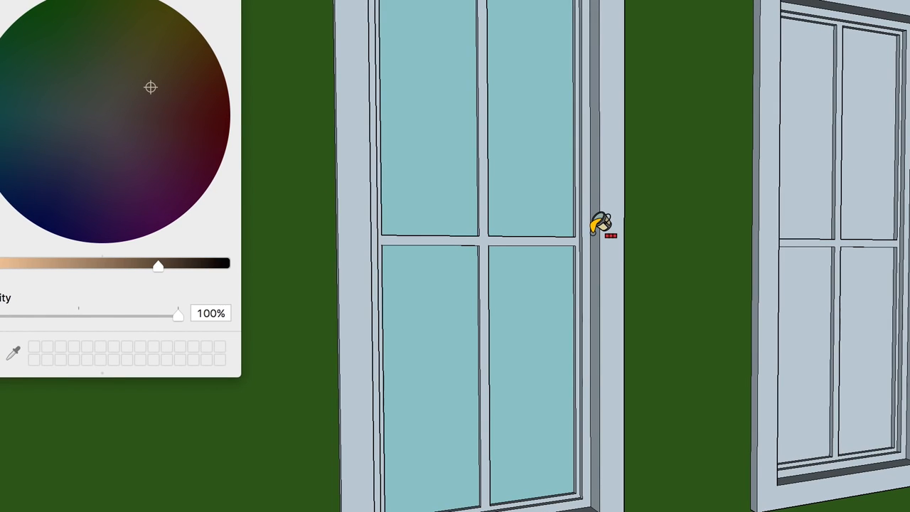
scroll(610, 234, "up", 3)
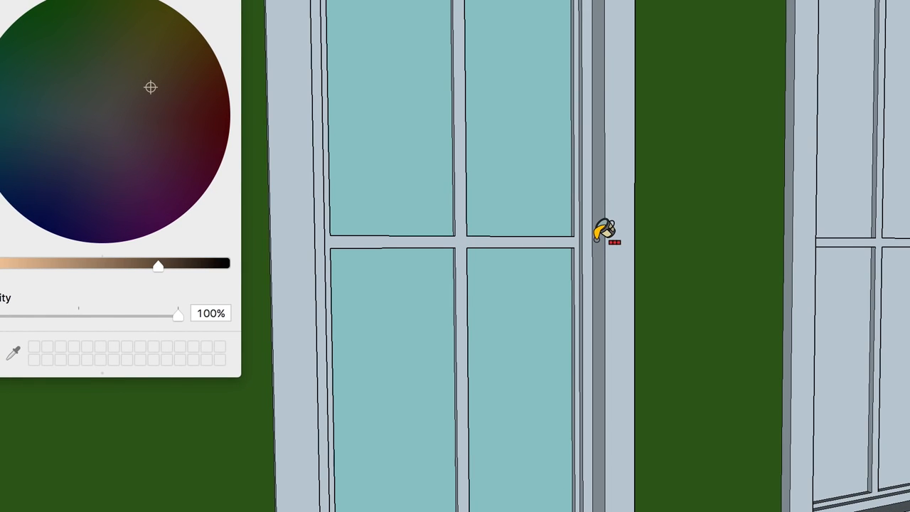
left_click(605, 231)
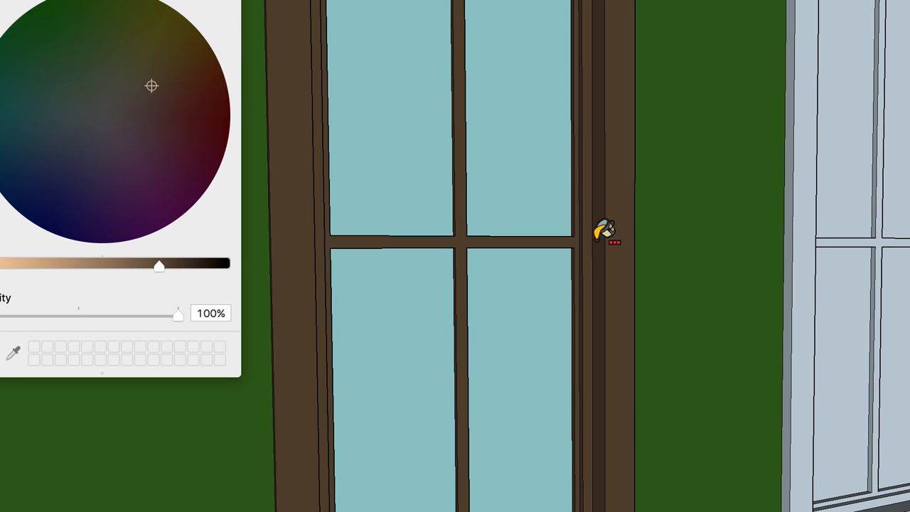
Sample the light teal from the first window's glass and paint the middle window's four panes with it.
mouse_move(604, 232)
middle_mouse_down()
mouse_move(560, 245)
mouse_move(657, 244)
mouse_move(598, 307)
mouse_move(556, 259)
mouse_move(553, 238)
middle_mouse_up()
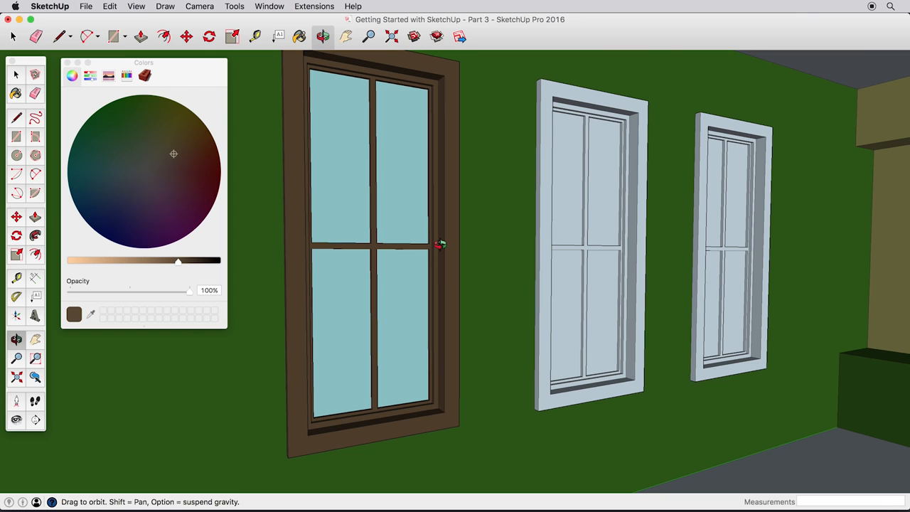
middle_click_drag(440, 244, 447, 239)
mouse_move(554, 249)
middle_mouse_down()
mouse_move(459, 252)
mouse_move(504, 258)
mouse_move(465, 248)
middle_mouse_up()
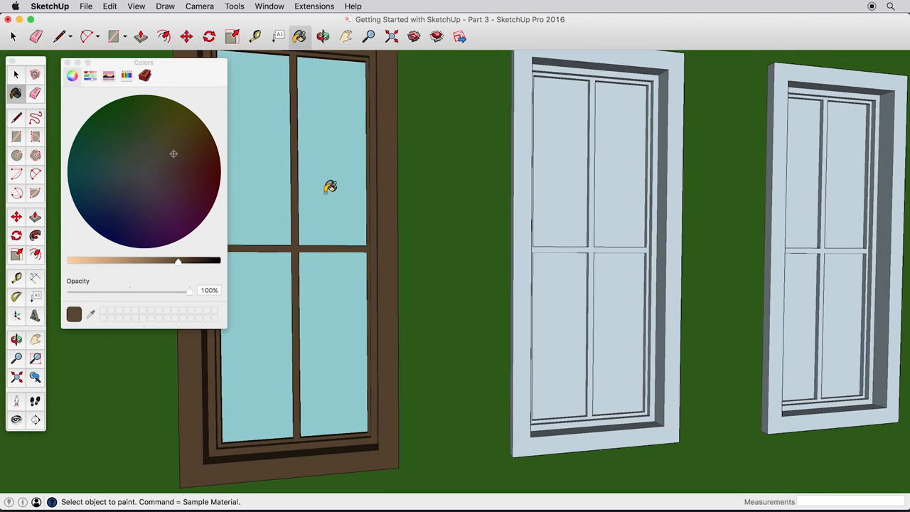
key("super")
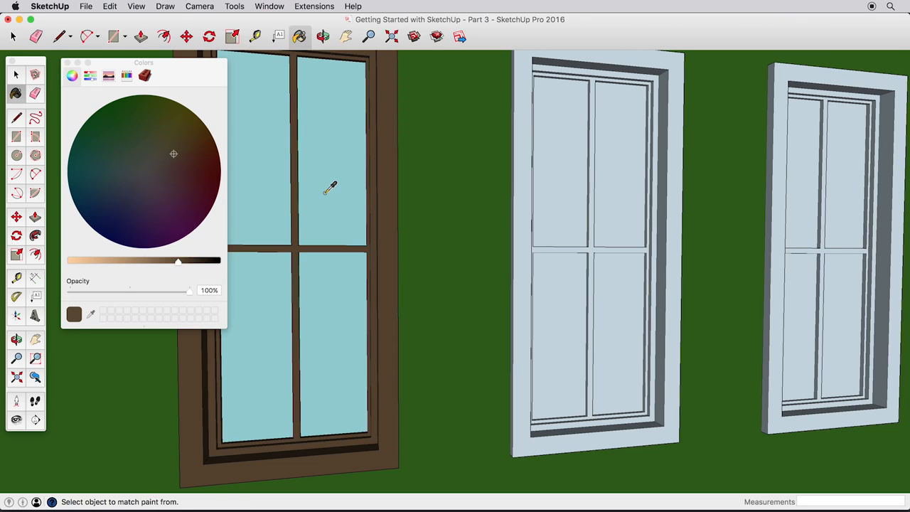
left_click(326, 192, "super")
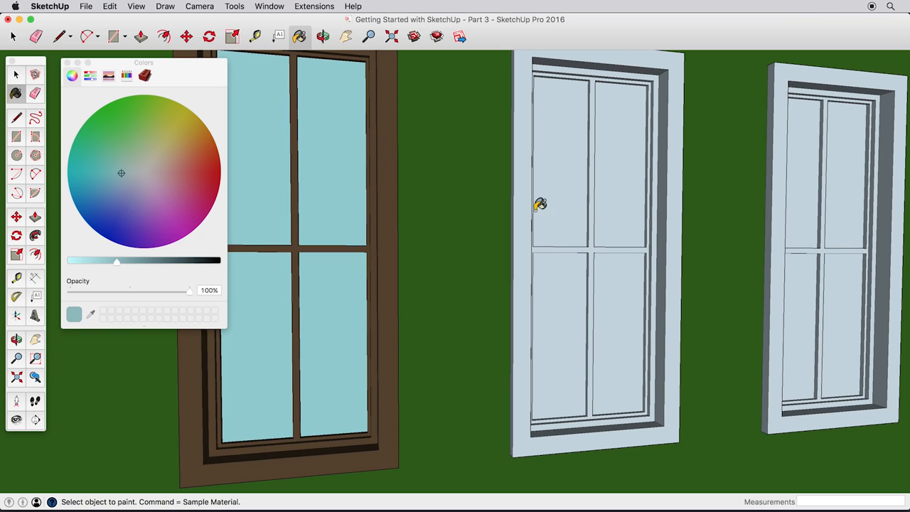
left_click(562, 206)
left_click(621, 214)
left_click(621, 266)
left_click(570, 279)
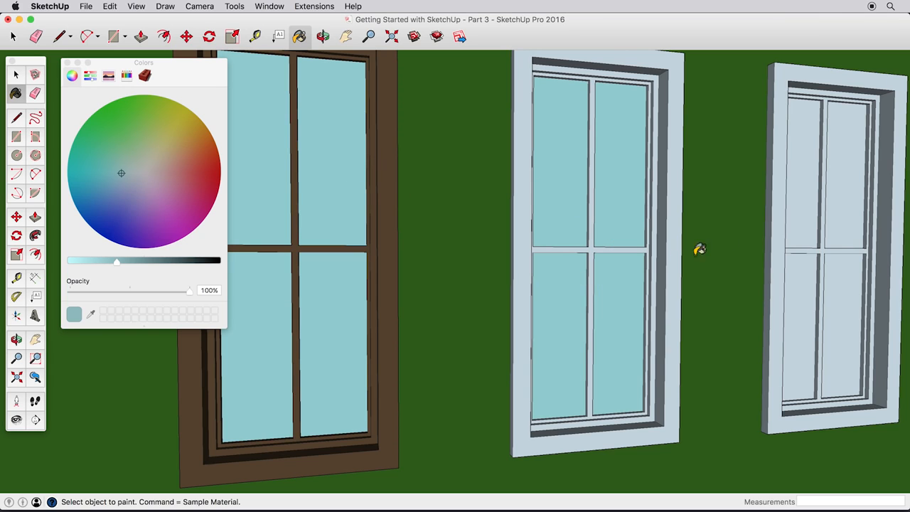
Paint the four panes of the far window in the same light teal.
left_click(805, 221)
left_click(842, 218)
left_click(841, 277)
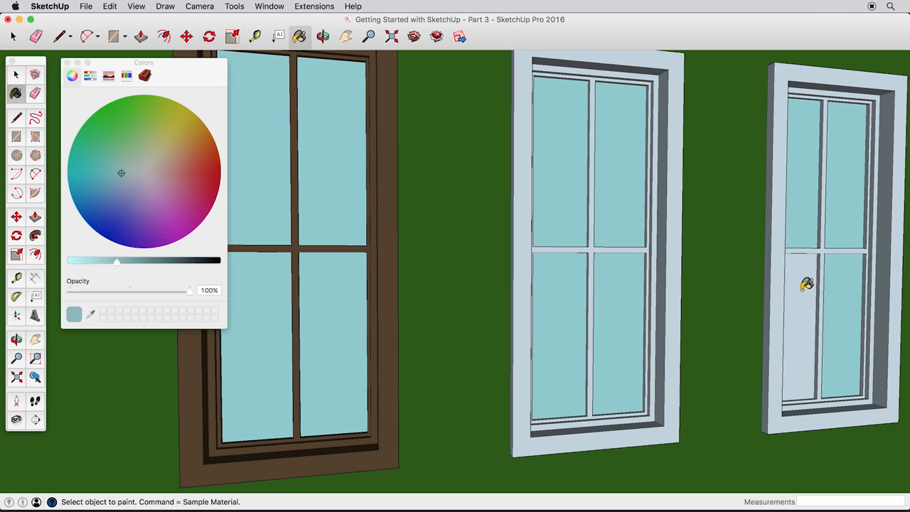
left_click(806, 283)
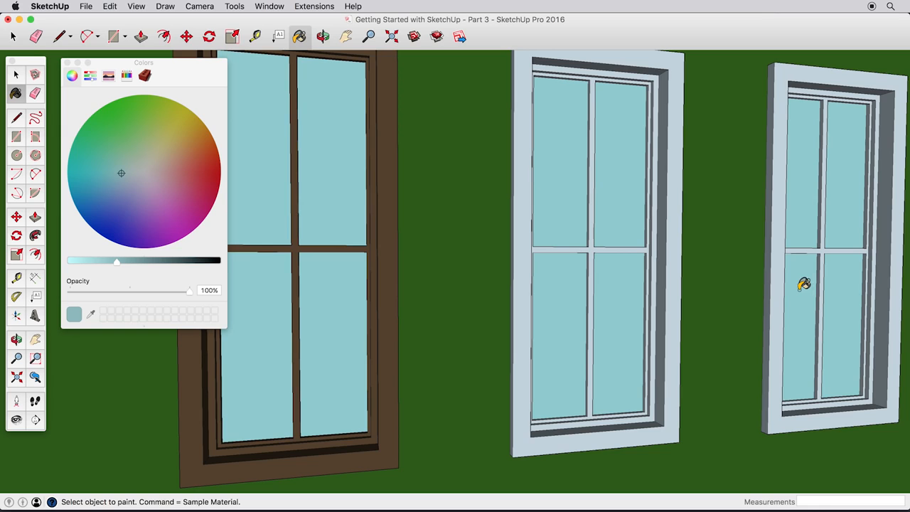
Sample the dark brown from the first window's frame and apply it to all connected frame faces of the other two windows.
left_click(384, 247, "super")
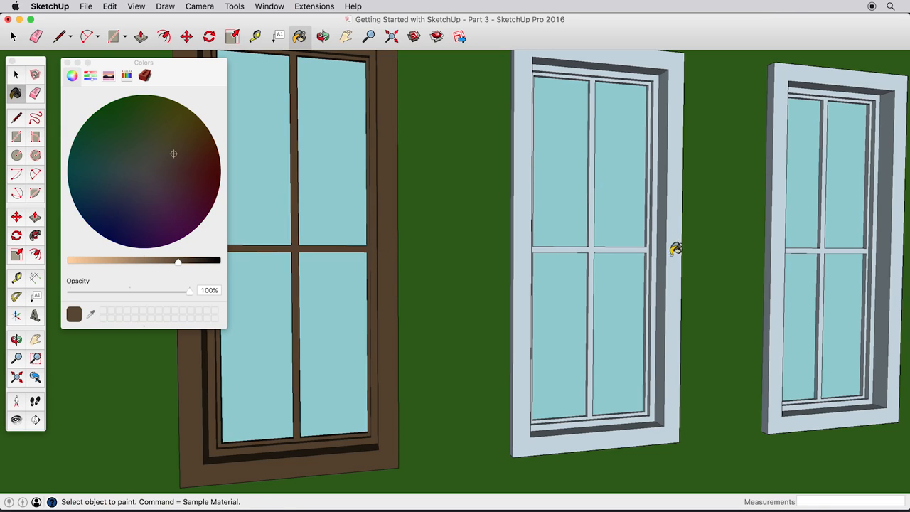
key("alt")
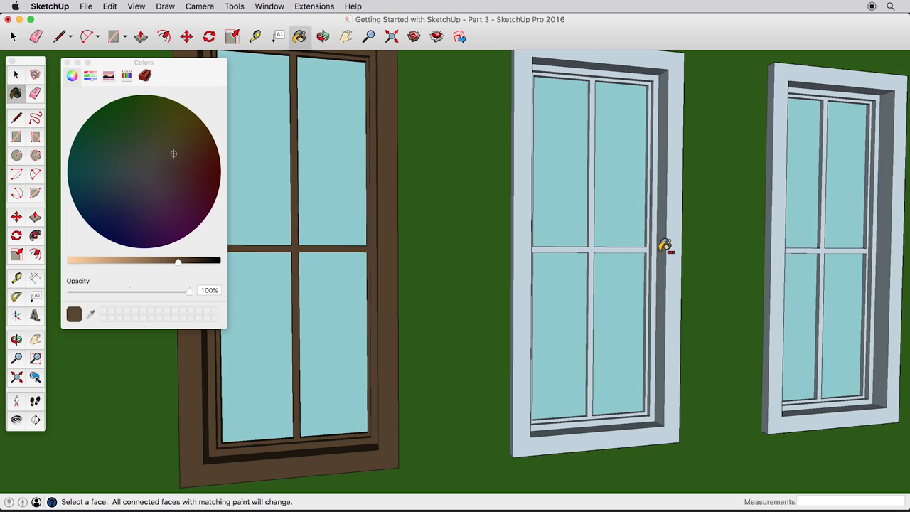
left_click(664, 246, "alt")
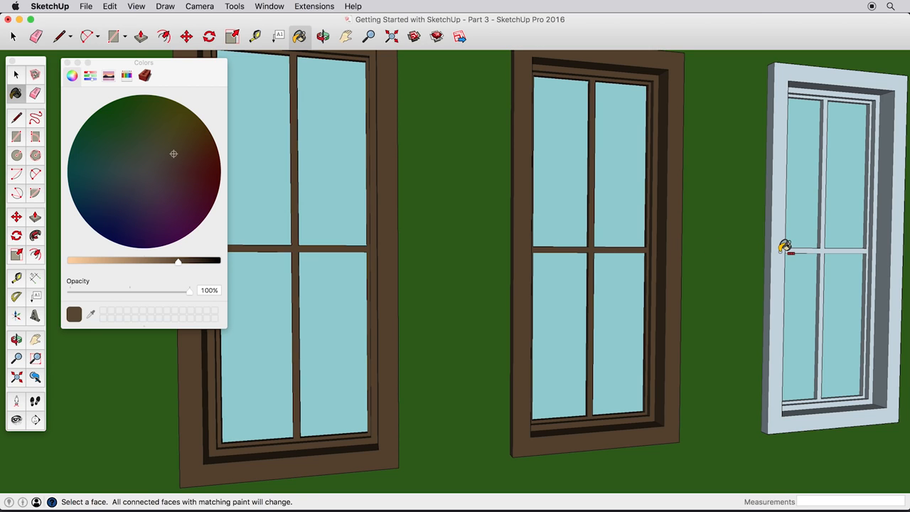
left_click(778, 248, "alt")
scroll(774, 252, "down", 6)
mouse_move(771, 256)
middle_mouse_down()
mouse_move(745, 260)
mouse_move(734, 248)
mouse_move(746, 262)
mouse_move(767, 264)
mouse_move(617, 252)
middle_mouse_up()
scroll(768, 263, "down", 4)
Show the materials used in the model, and switch the material collection to Wood.
key("shift")
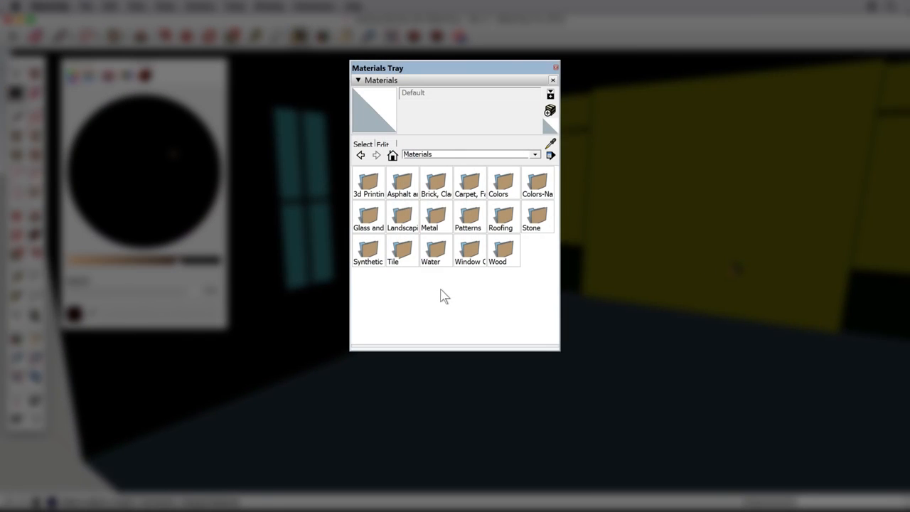
left_click(393, 155)
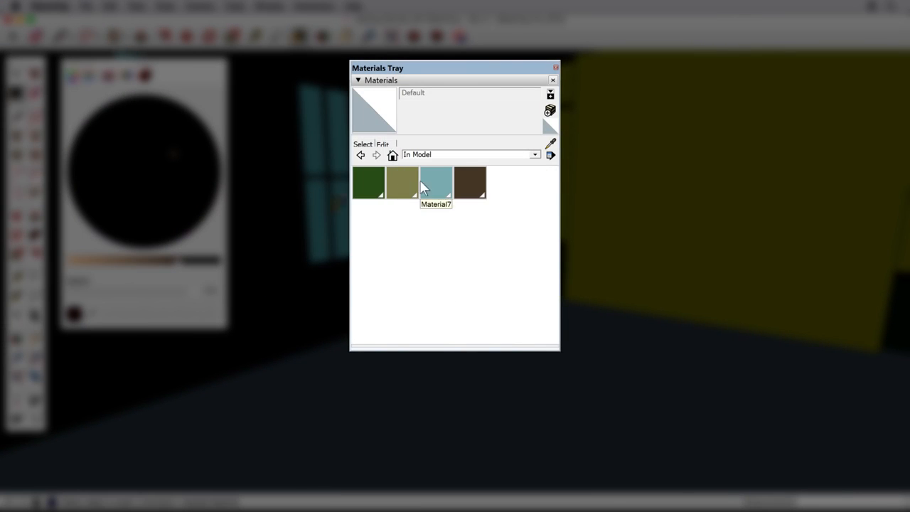
left_click(534, 156)
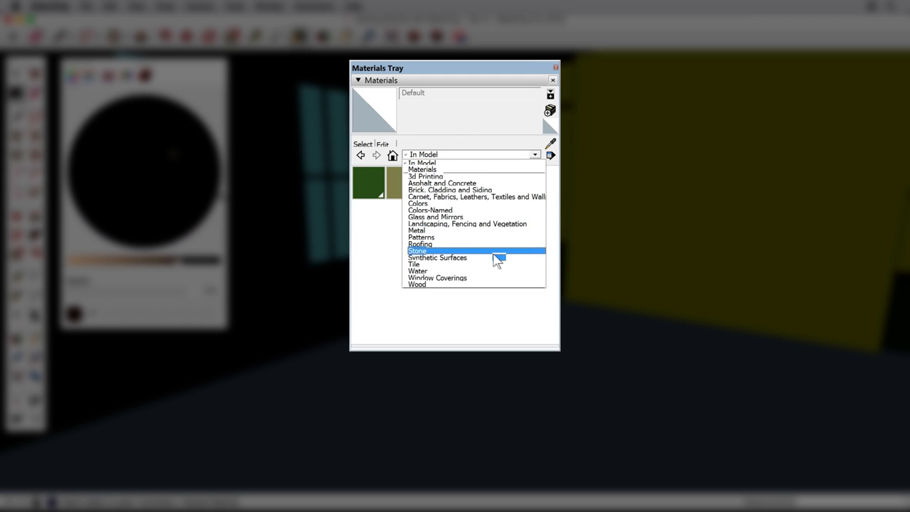
left_click(484, 285)
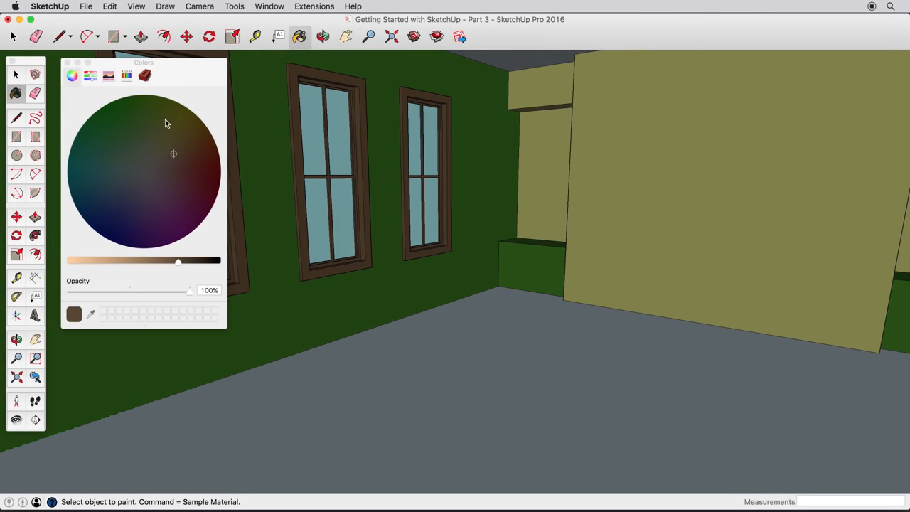
Paint the floor with the light plank material from the Wood collection, and close the Colors window.
left_click(145, 78)
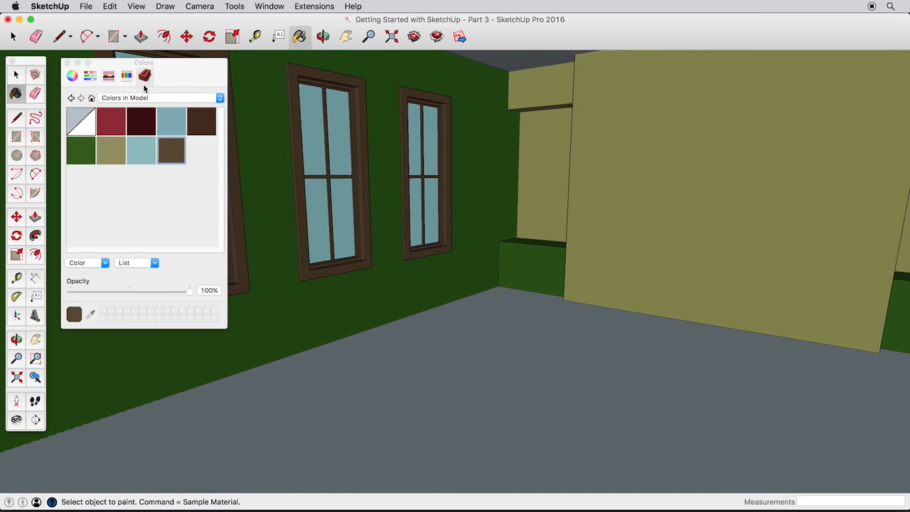
left_click(146, 98)
left_click(131, 225)
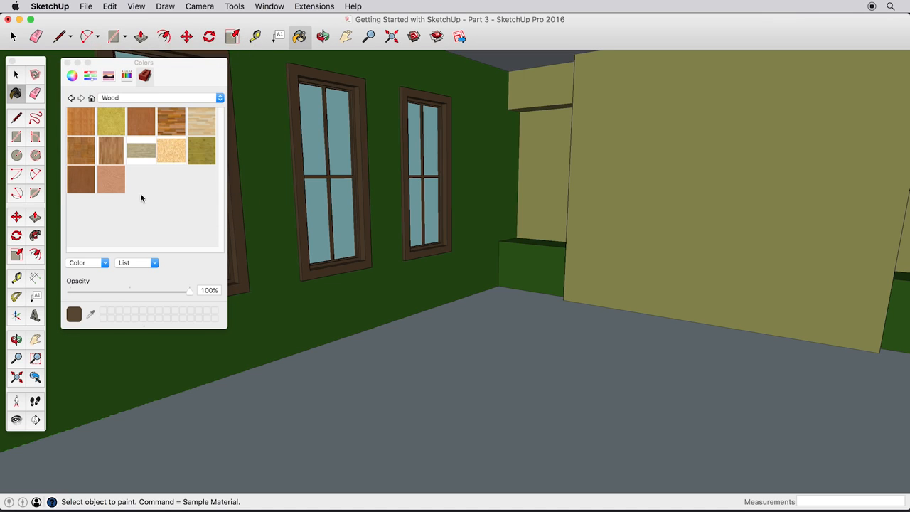
left_click(173, 123)
left_click(200, 132)
left_click(516, 378)
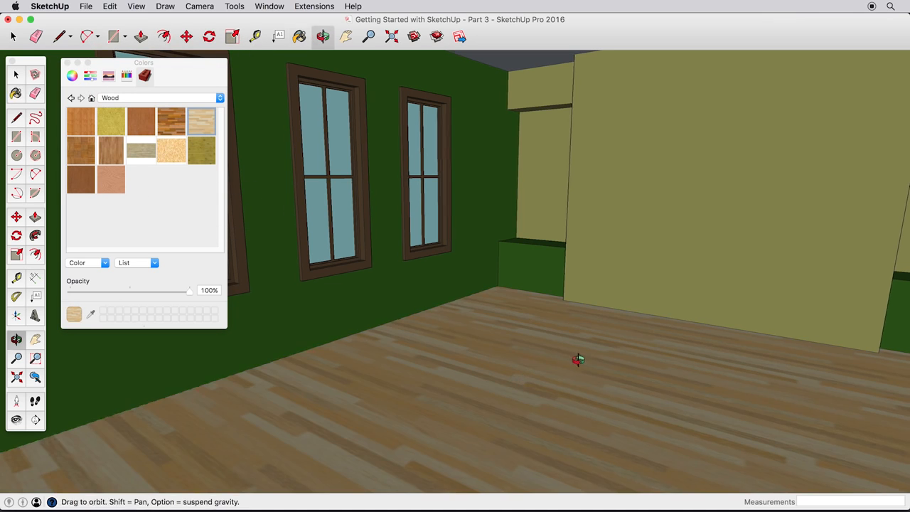
middle_click_drag(576, 361, 590, 391)
mouse_move(559, 347)
middle_mouse_down()
mouse_move(562, 367)
mouse_move(542, 357)
mouse_move(526, 320)
mouse_move(533, 313)
mouse_move(585, 339)
mouse_move(493, 319)
mouse_move(528, 321)
mouse_move(507, 294)
mouse_move(504, 305)
mouse_move(512, 301)
middle_mouse_up()
key("space")
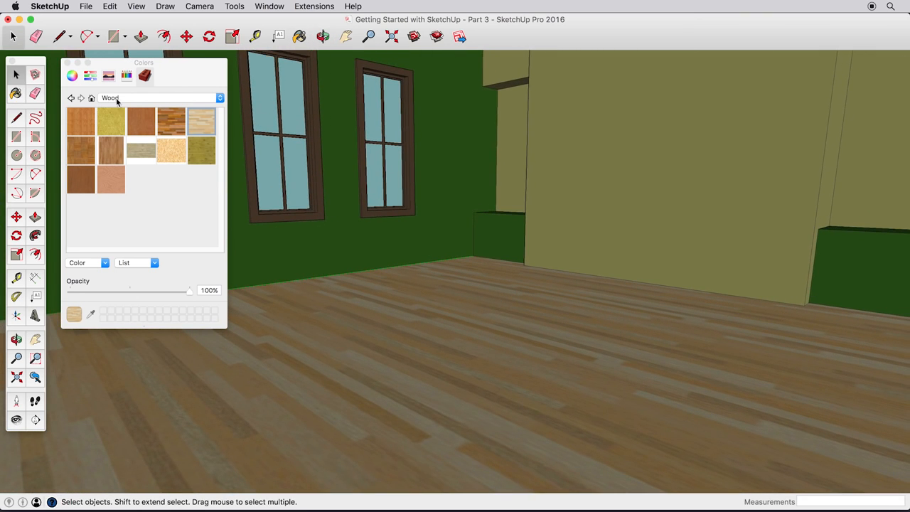
left_click(67, 63)
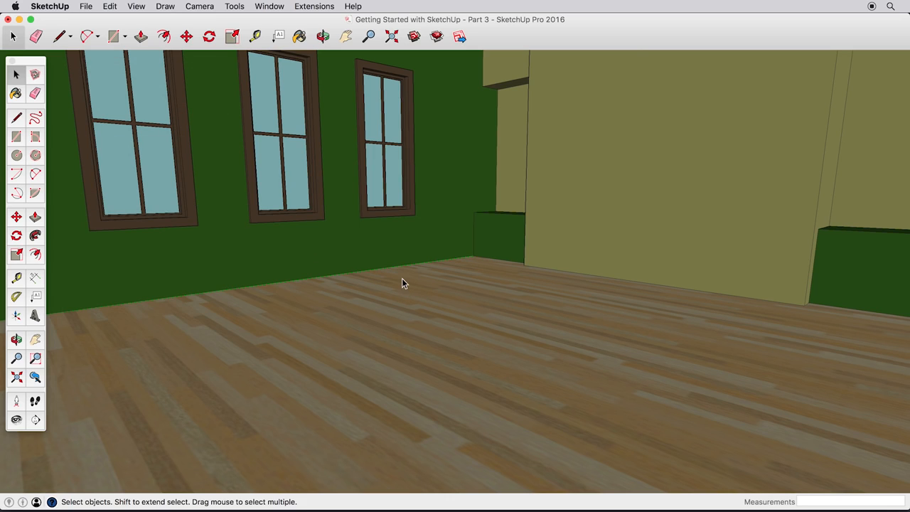
Open the 3D Warehouse, browse its featured models and search for "chair".
left_click(271, 8)
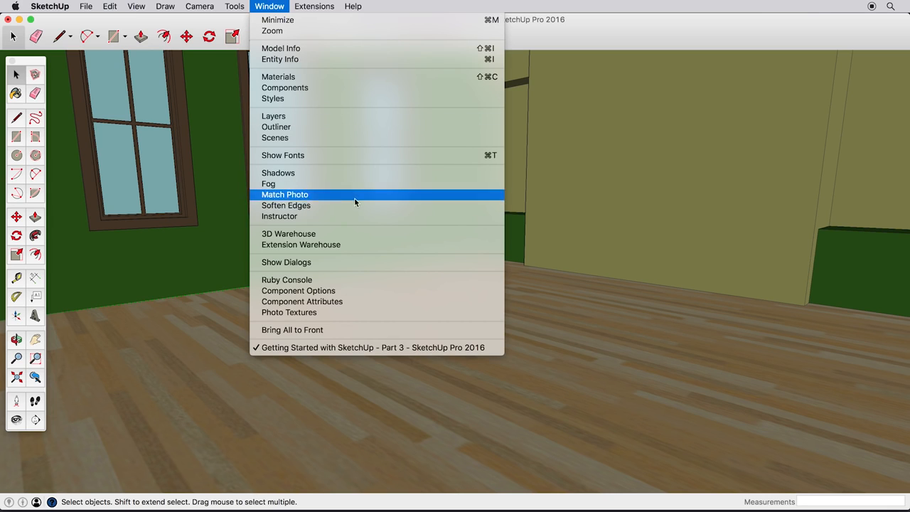
left_click(370, 235)
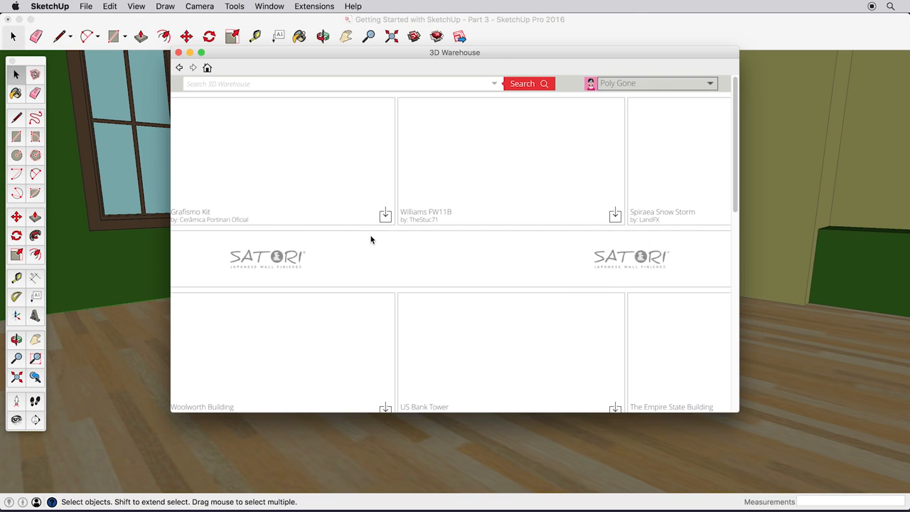
scroll(371, 242, "down", 3)
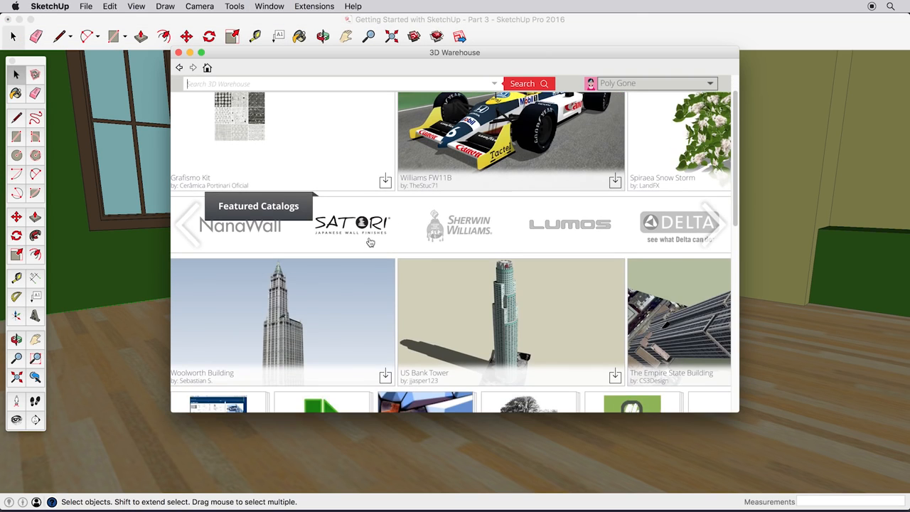
scroll(370, 243, "down", 4)
scroll(372, 242, "down", 4)
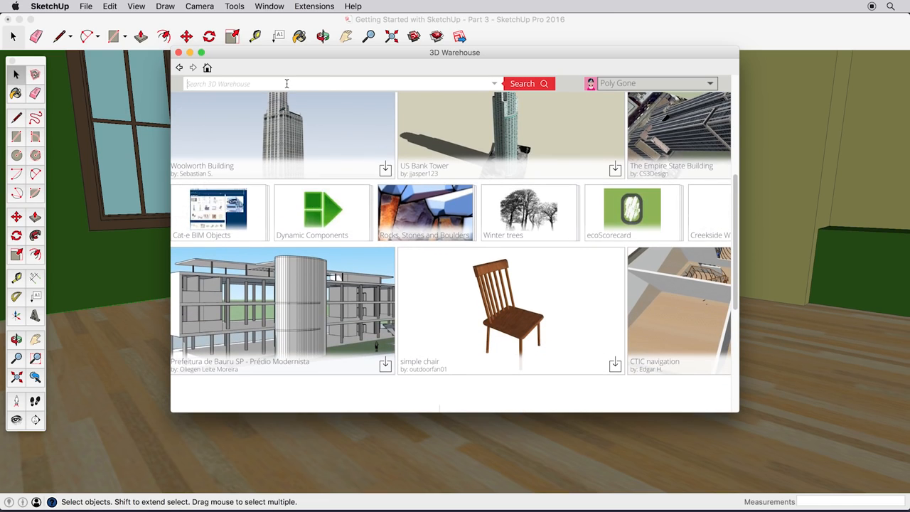
type("chair")
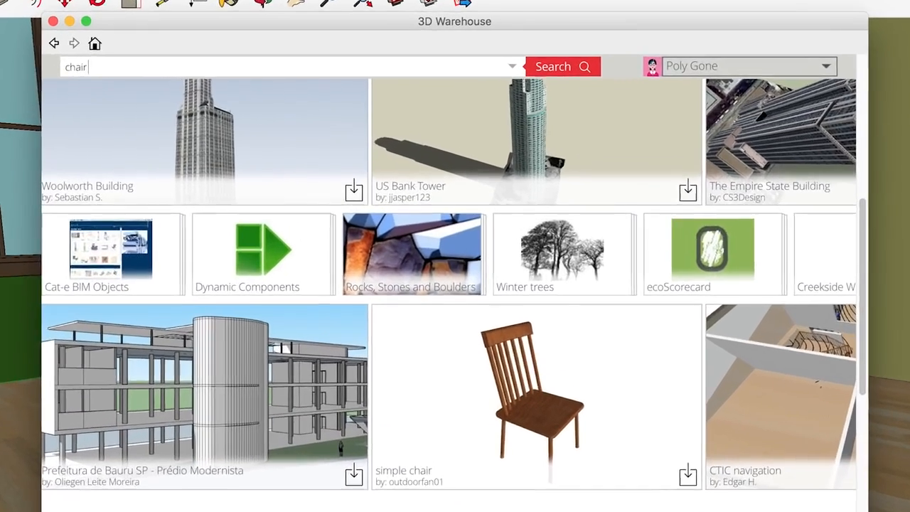
key("Return")
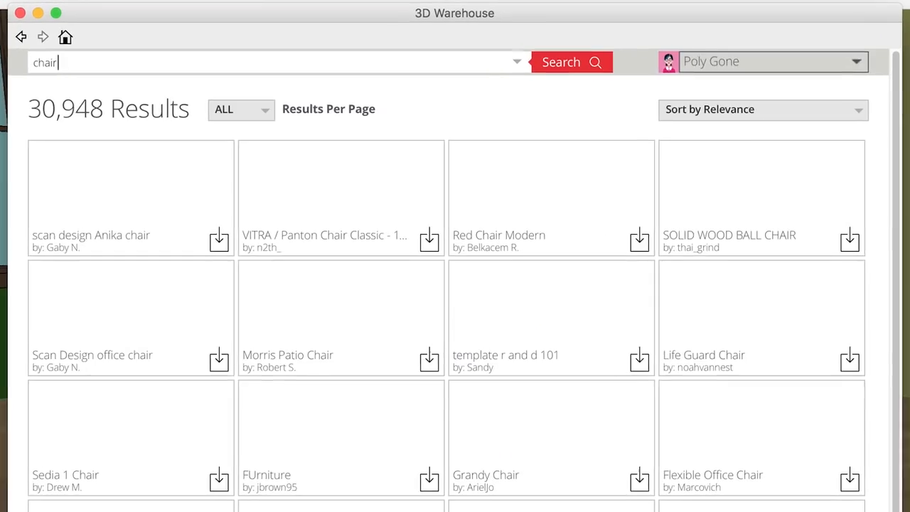
Search the 3D Warehouse for "rectangular arm chair" and load "Rectangular Arm Chair - Detailed" directly into the model.
left_click_drag(29, 108, 106, 100)
left_click(85, 65)
double_click(58, 62)
type("rectangular arm")
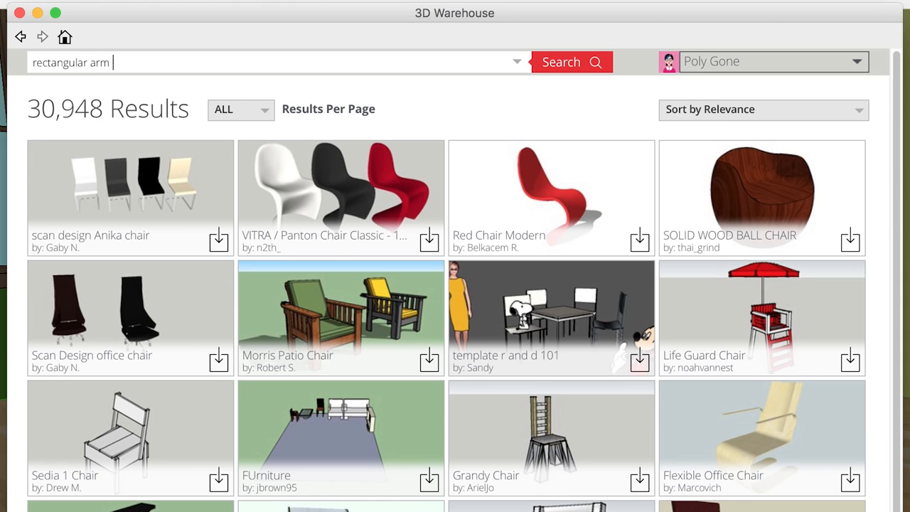
key("Return")
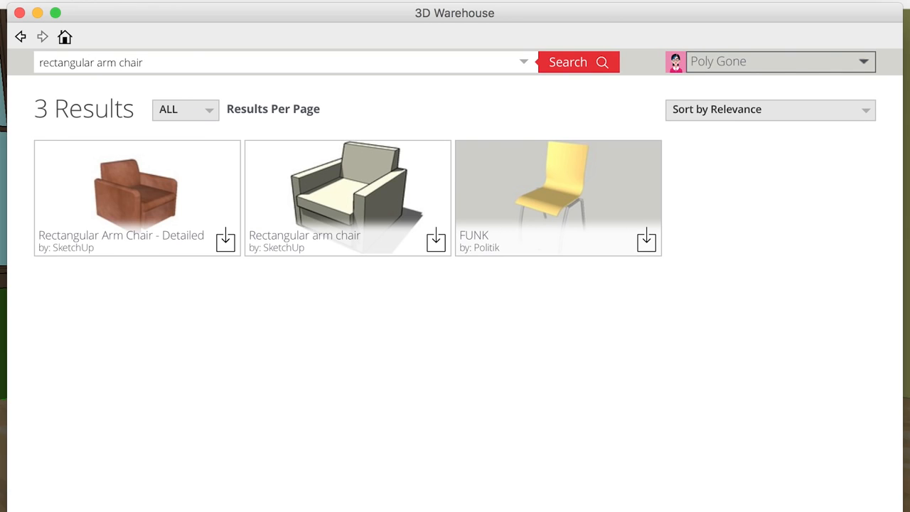
left_click(133, 194)
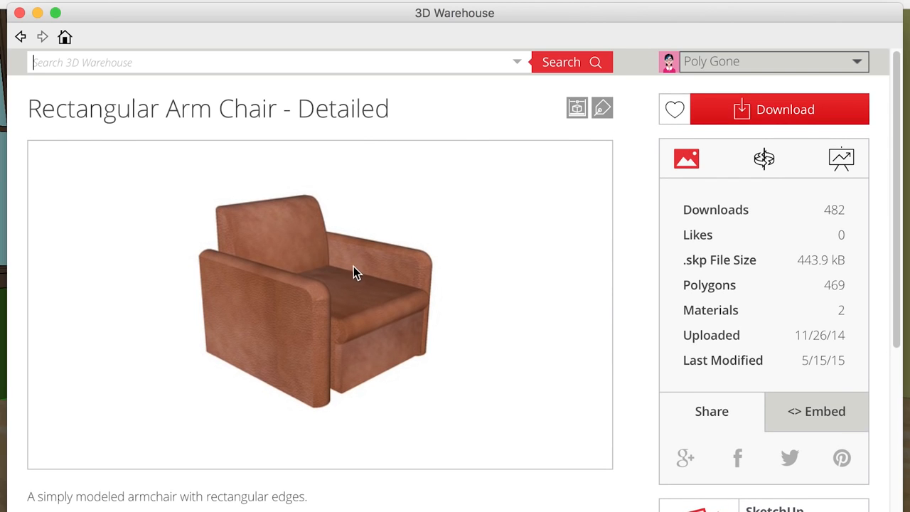
left_click(791, 111)
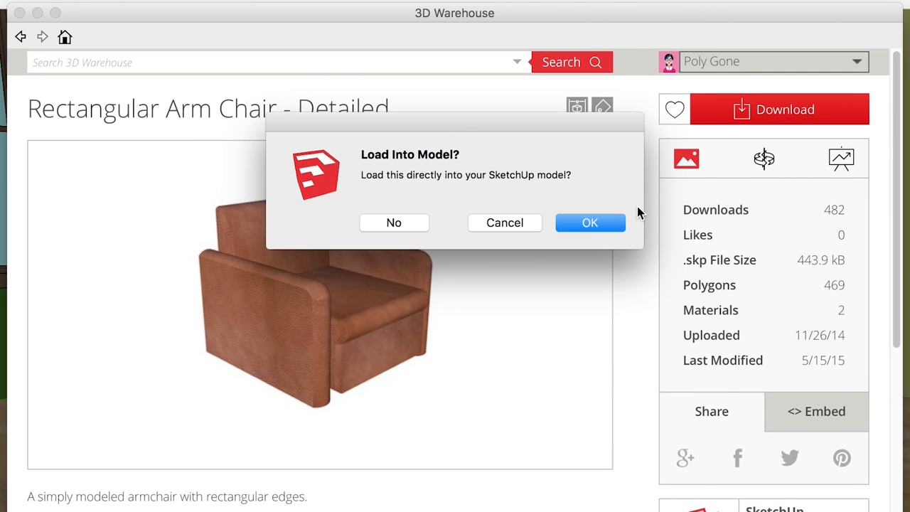
left_click(613, 222)
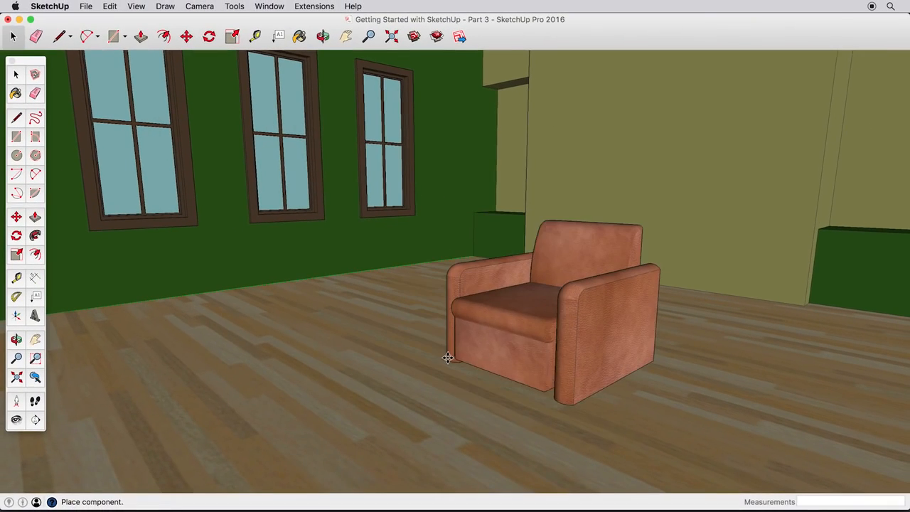
Place the leather armchair on the plank floor in front of the centre block.
left_click(450, 347)
middle_click_drag(538, 315, 573, 355)
key("space")
left_click(636, 411)
scroll(637, 411, "down", 3)
middle_click_drag(633, 406, 614, 370)
scroll(623, 385, "down", 1)
scroll(624, 387, "up", 2)
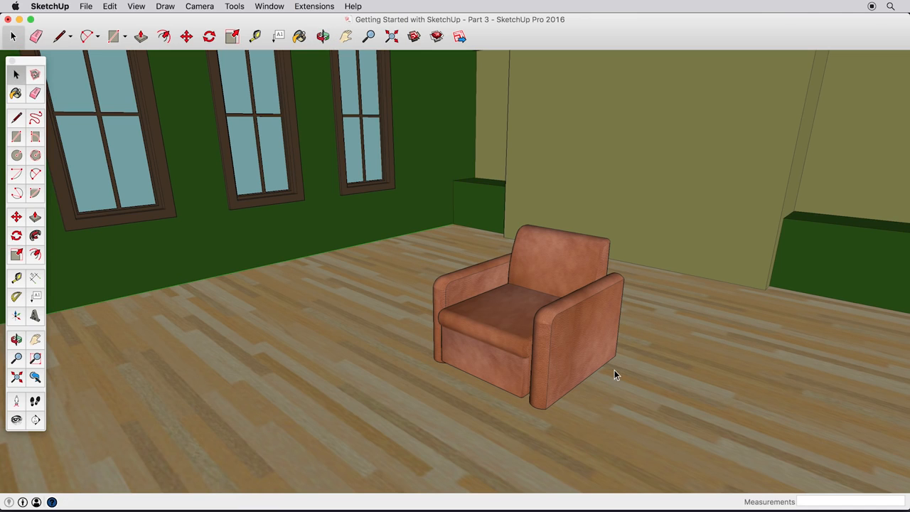
Select the armchair and try rotating it about horizontal axes from its front and side faces with the Move tool.
left_click(562, 280)
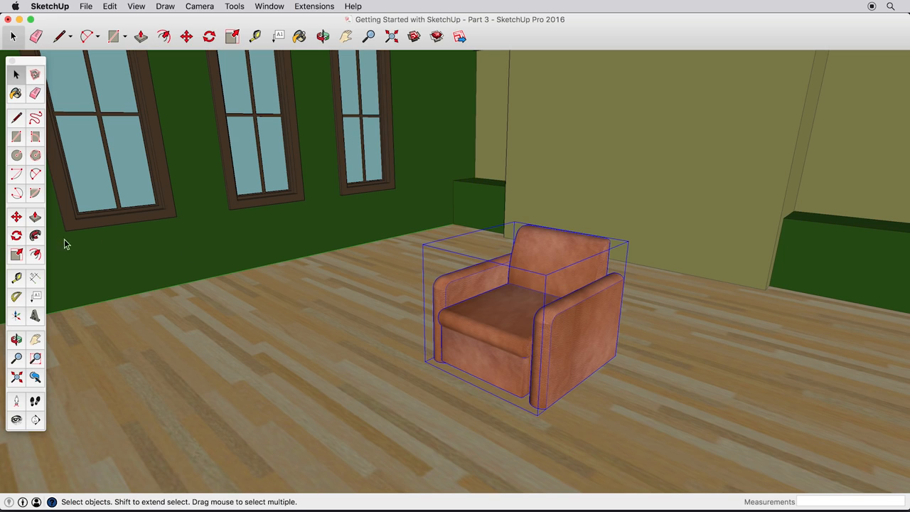
left_click(15, 216)
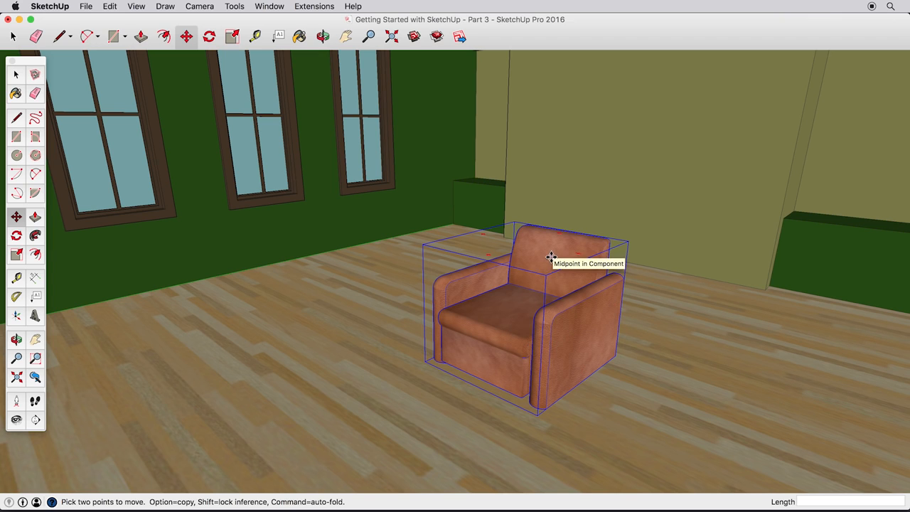
middle_click_drag(505, 343, 526, 346)
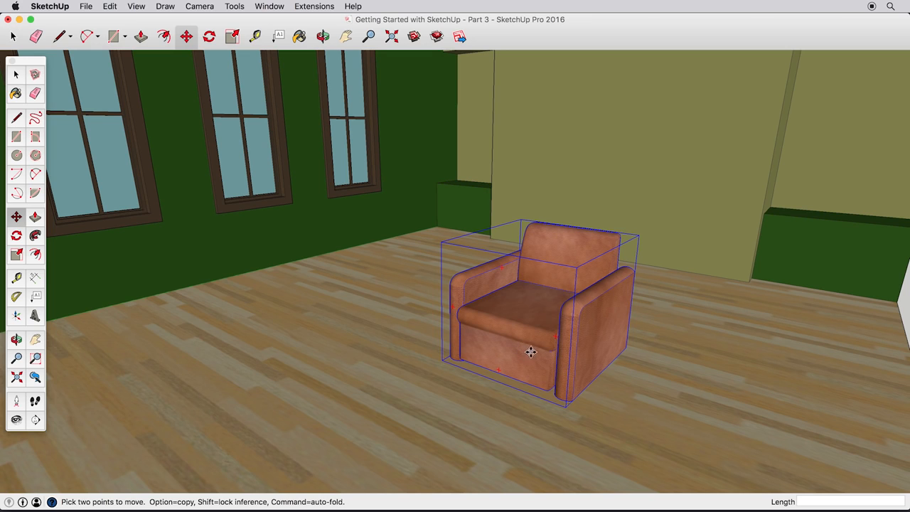
key("q")
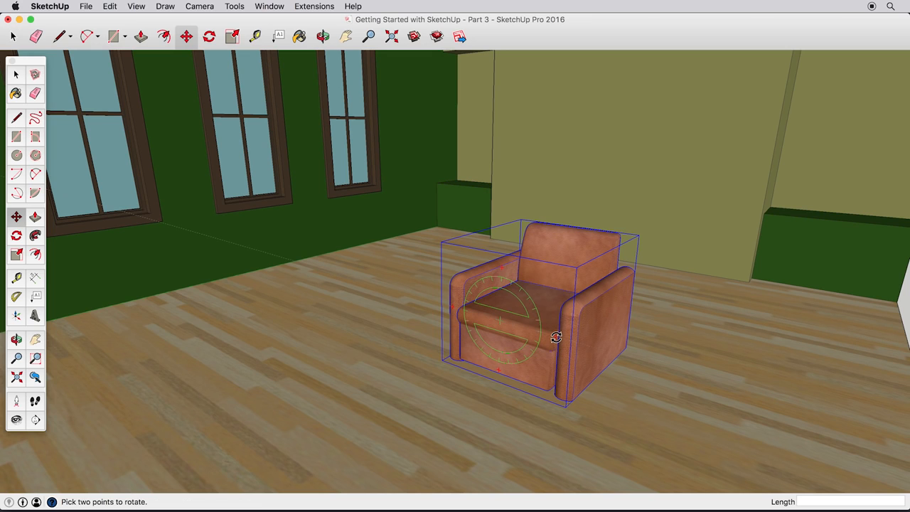
left_click(556, 337)
key("Escape")
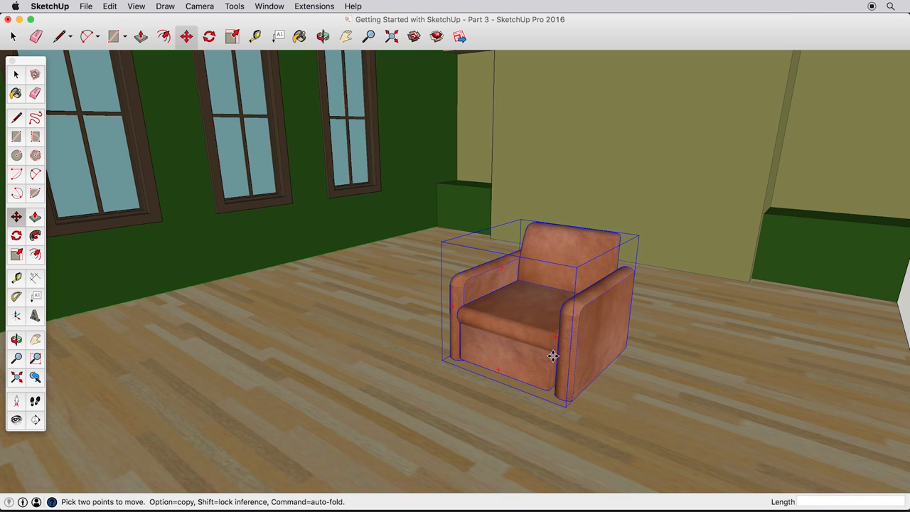
left_click(576, 328)
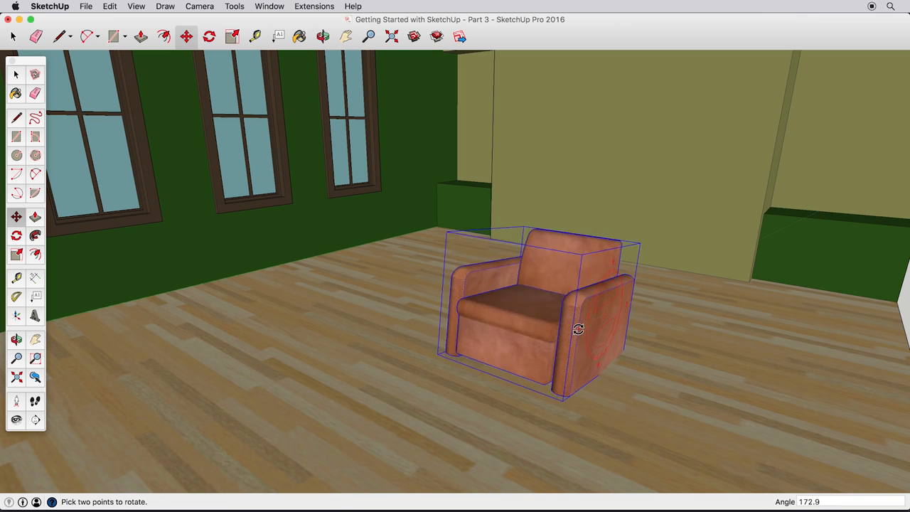
key("Escape")
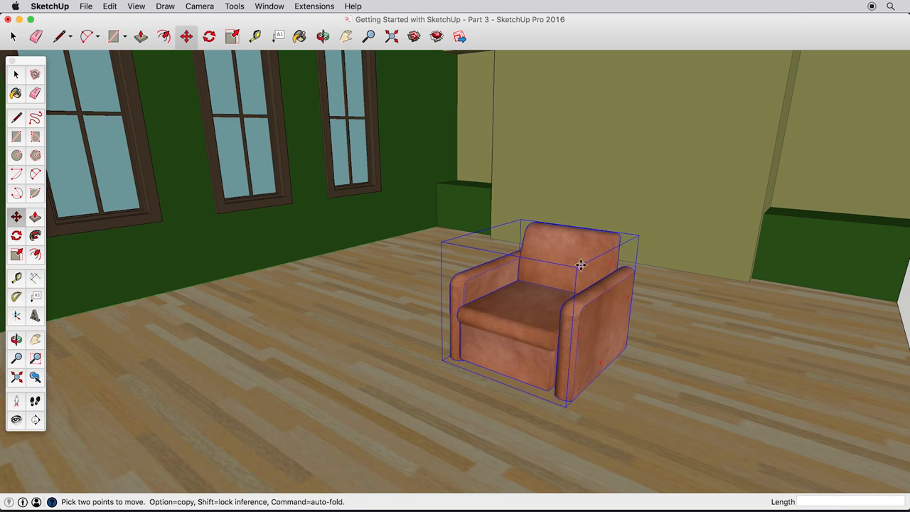
Try rotating the armchair 45 degrees about its vertical axis with the Move tool's rotation grip on its top face.
middle_click_drag(588, 248, 556, 319)
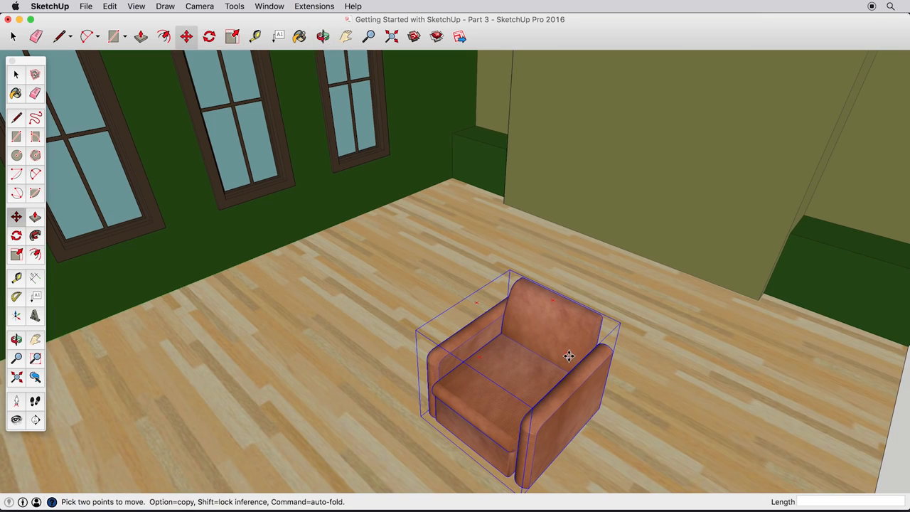
scroll(568, 357, "up", 5)
middle_click_drag(566, 358, 576, 321)
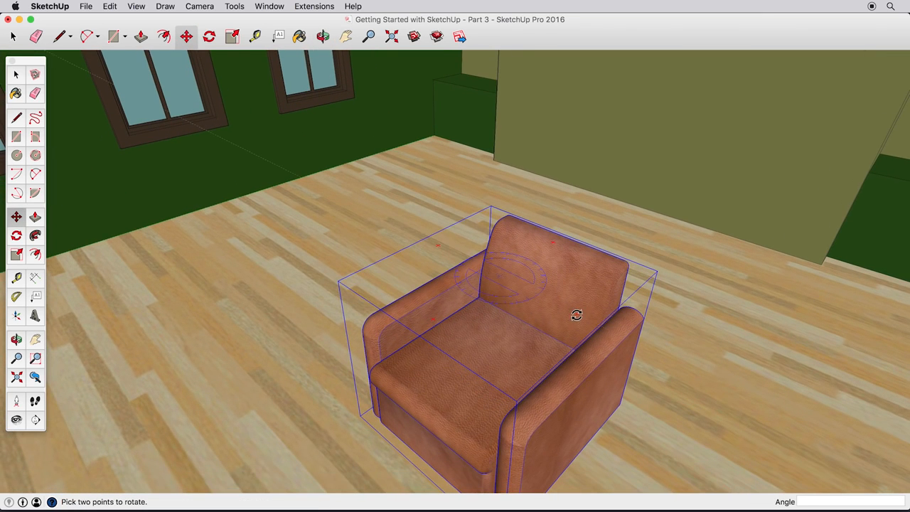
left_click(576, 315)
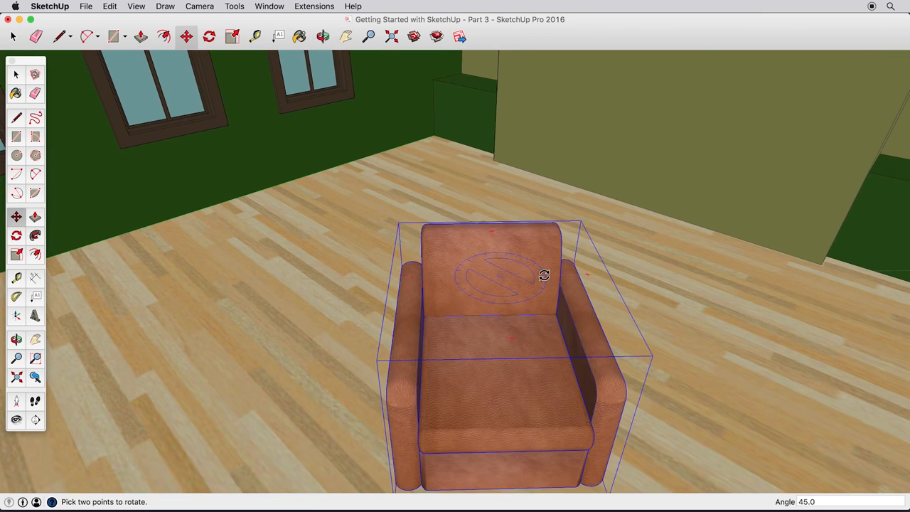
Try moving the armchair across the room from points on its backrest and arm, and undo each move.
middle_click_drag(538, 324, 505, 253)
left_click(505, 234)
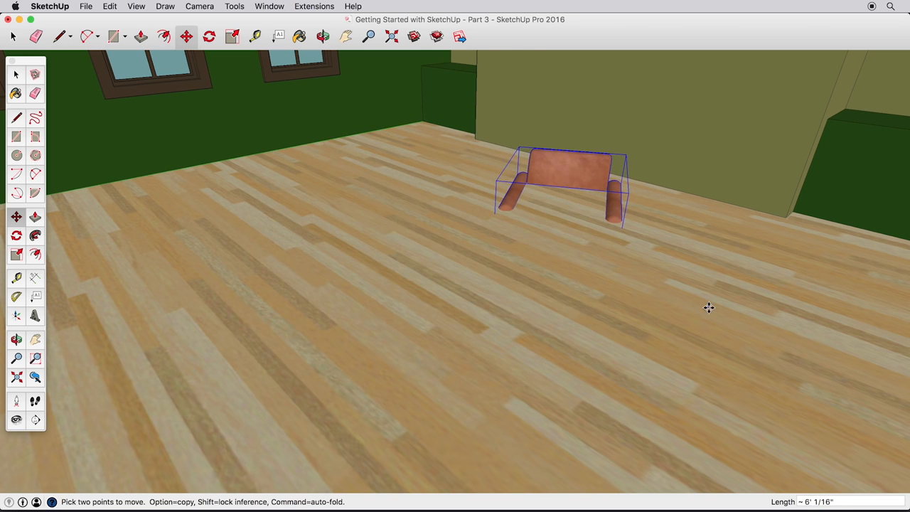
key("super+z")
middle_click_drag(506, 326, 490, 315)
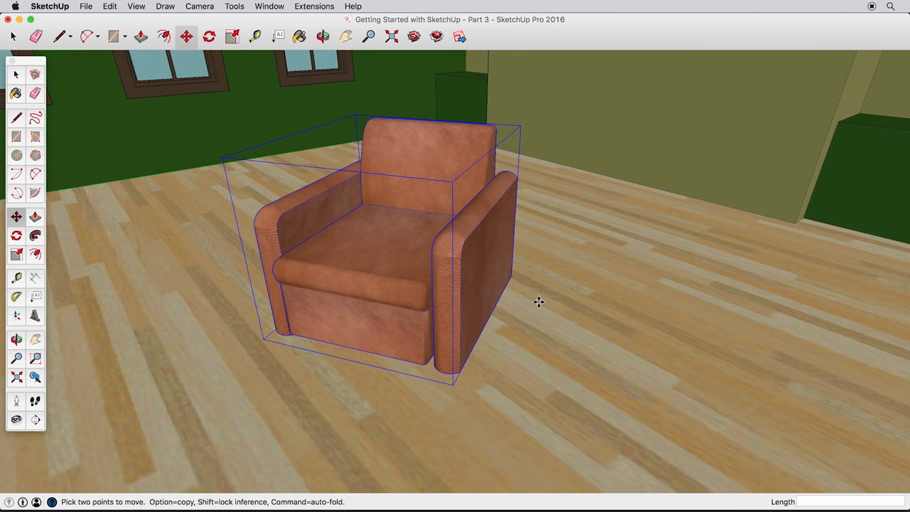
middle_click_drag(542, 297, 471, 285)
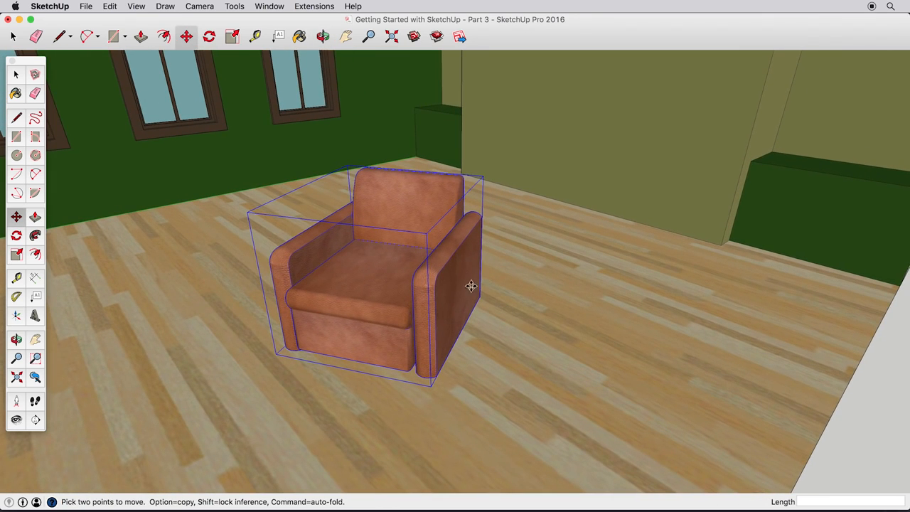
left_click(455, 250)
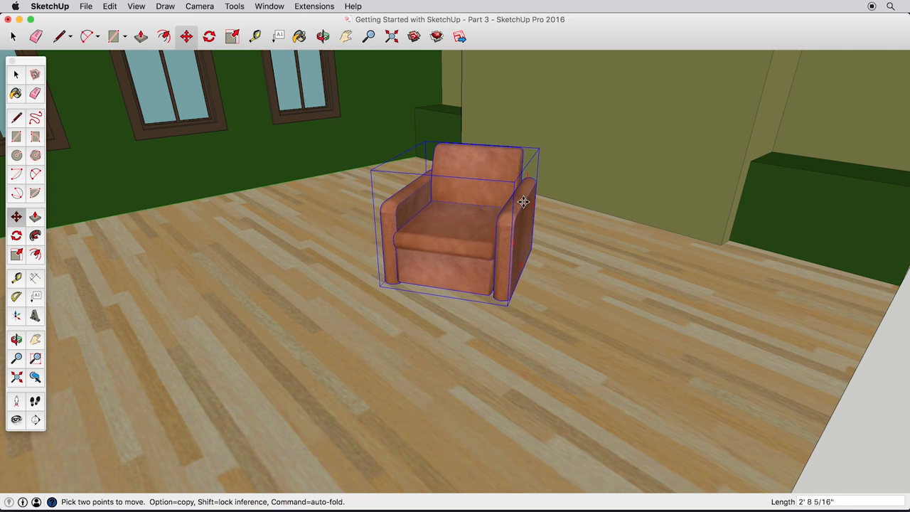
key("super+z")
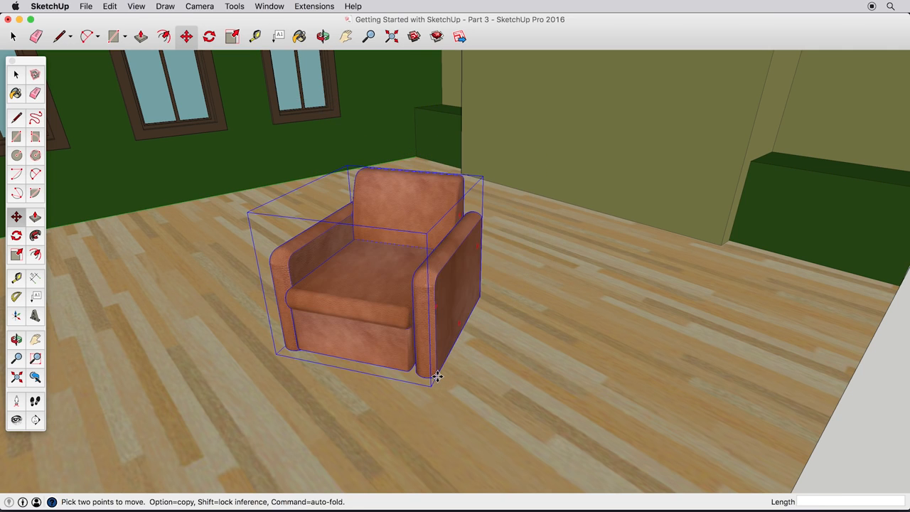
Move the armchair by its bottom front corner along the floor toward the far corner between the windows and centre block.
left_click(437, 377)
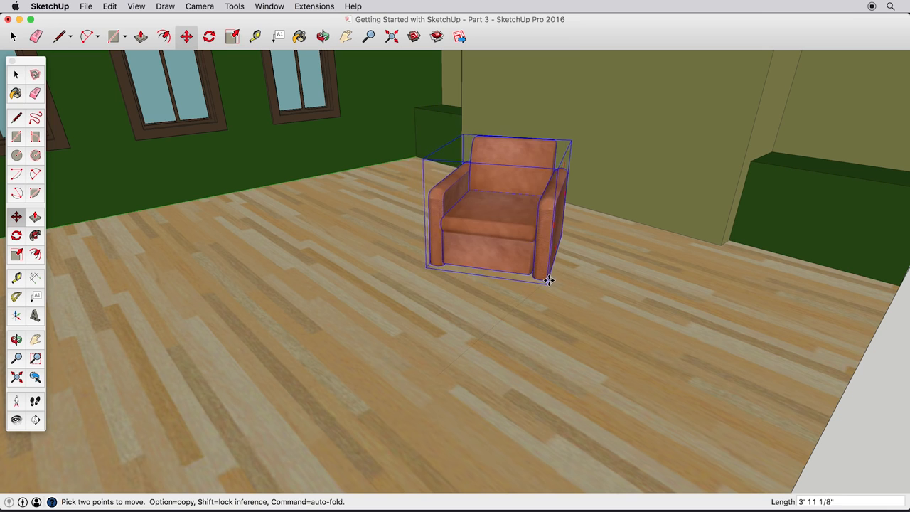
middle_click_drag(467, 250, 113, 166)
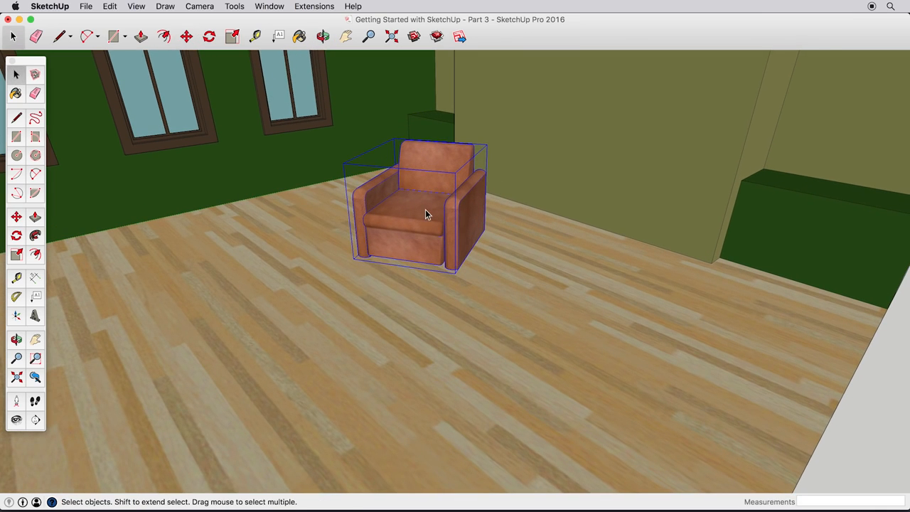
key("m")
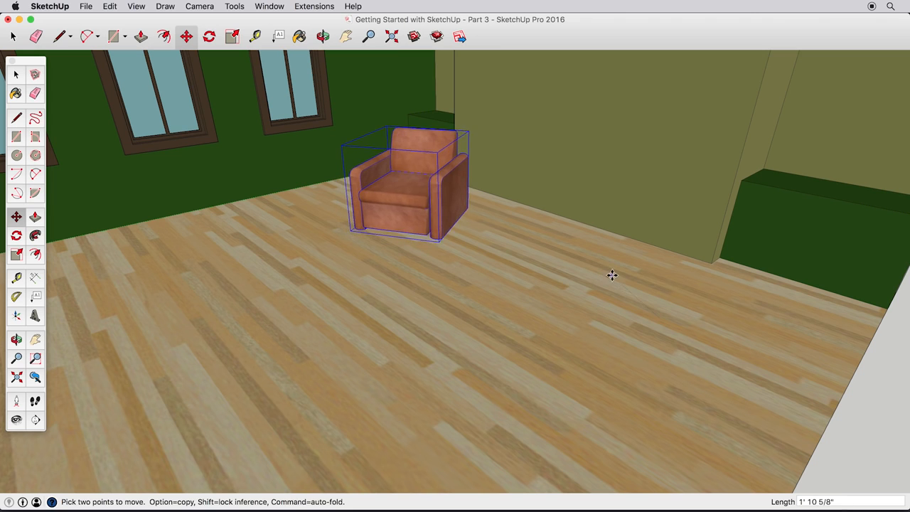
middle_click_drag(463, 289, 469, 292)
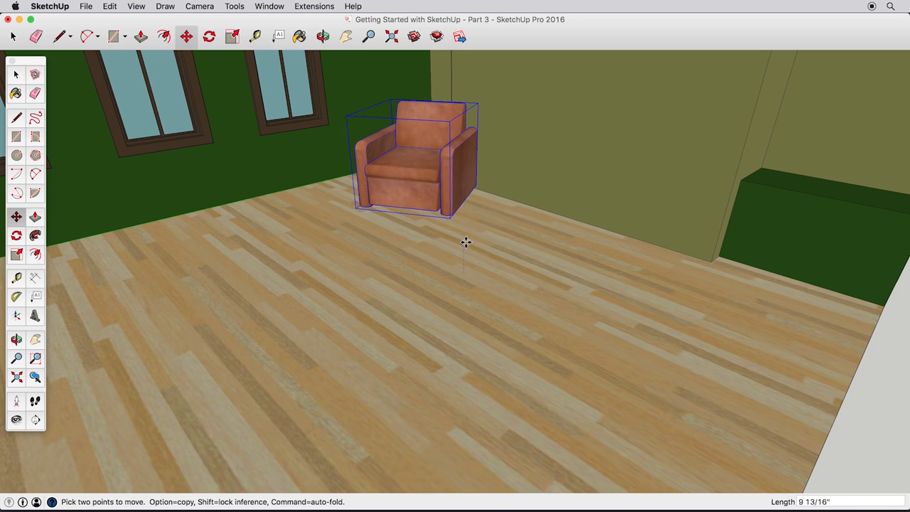
left_click(475, 265)
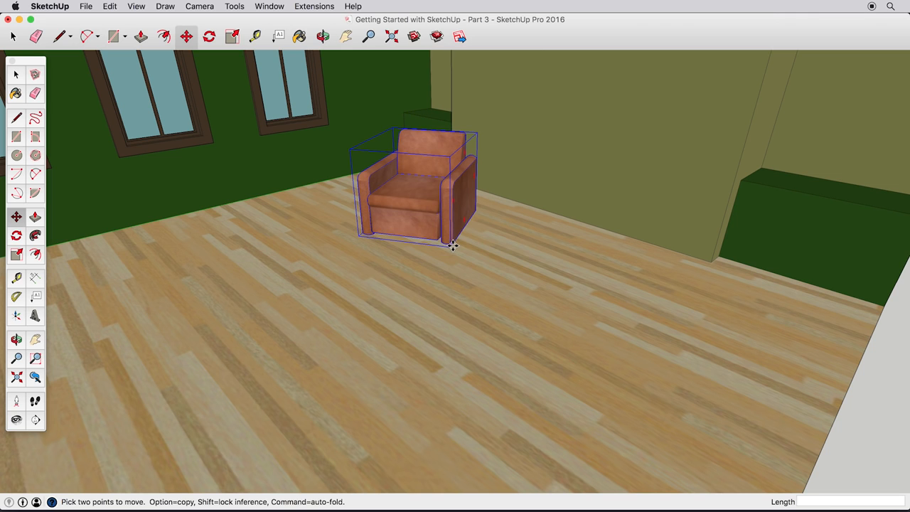
Copy the armchair across the floor along the centre block, and rotate the copy about its vertical axis toward the window wall.
key("alt")
left_click(636, 324)
key("o")
left_click_drag(613, 303, 599, 311)
key("m")
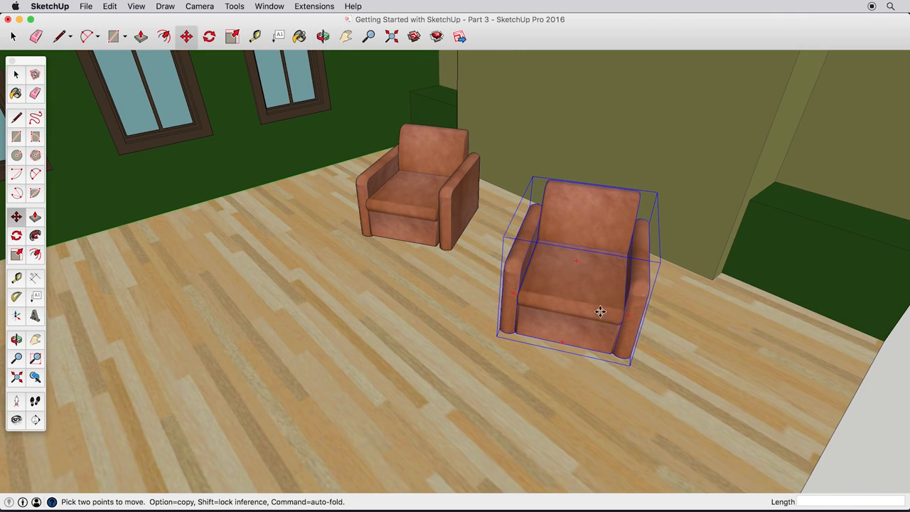
left_click(532, 206)
middle_click_drag(517, 229, 538, 230)
scroll(614, 206, "up", 3)
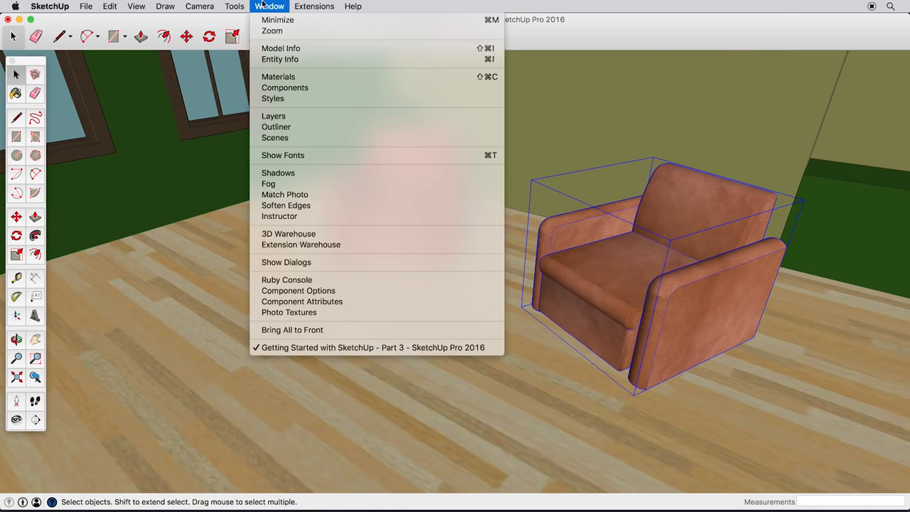
Search the 3D Warehouse for "coffee table glass oval" and load an oval glass-topped table into the model.
left_click(284, 179)
type("coffee table glass oval")
key("Return")
left_click(304, 199)
left_click(529, 186)
Place the oval coffee table on the floor in front of the two armchairs and check it from a low angle.
left_click(161, 370)
scroll(363, 334, "down", 2)
middle_click_drag(363, 335, 265, 334)
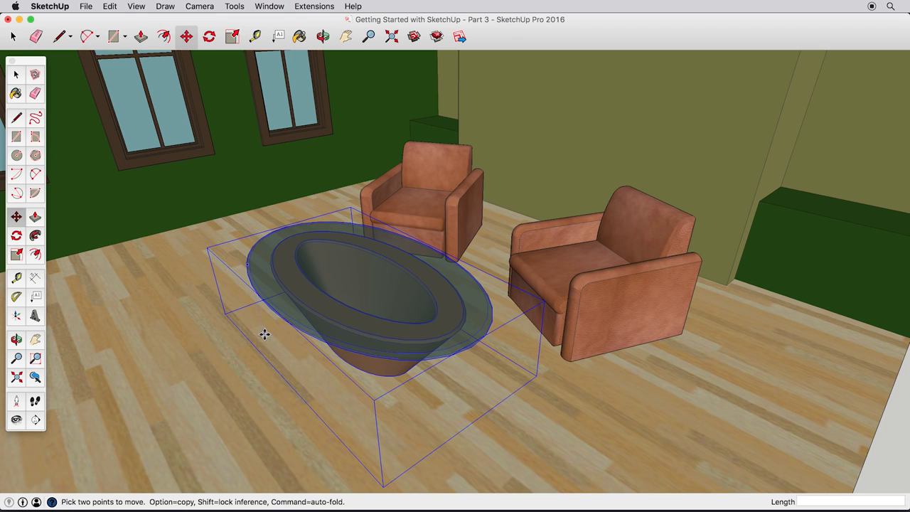
key("space")
key("o")
left_click_drag(420, 386, 487, 320)
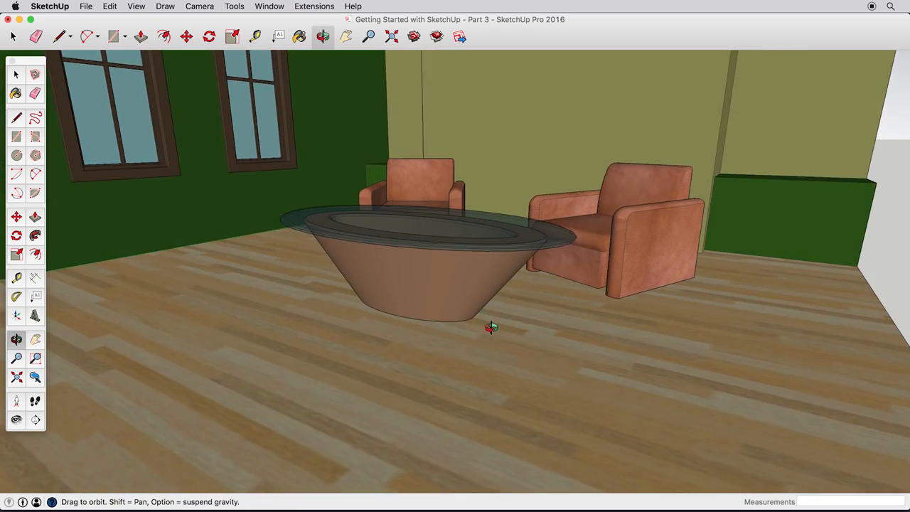